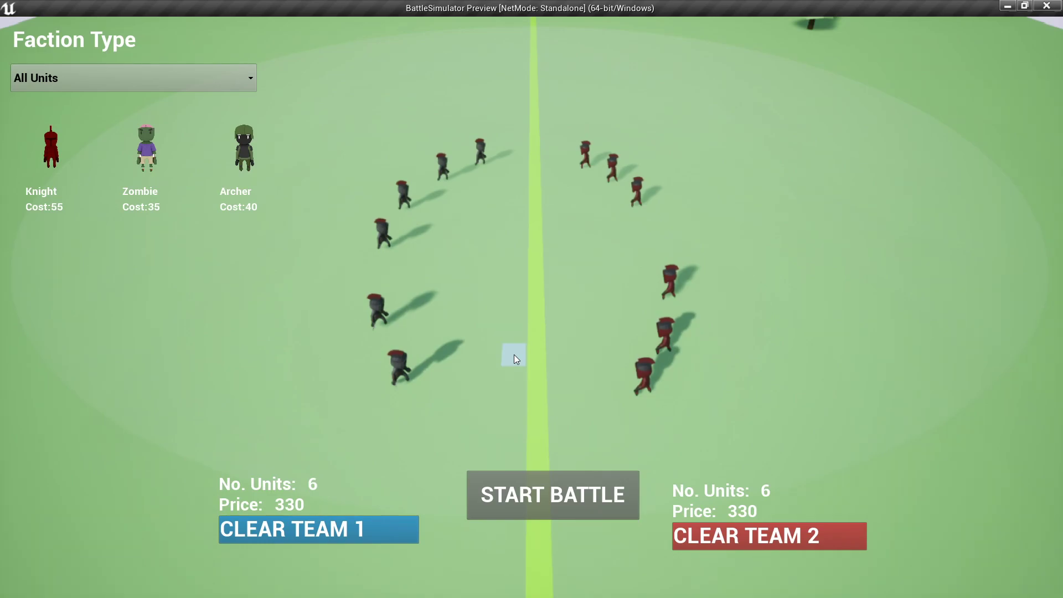
Leave the sandbox battle for the main menu and open level 1 of the campaign
click(631, 313)
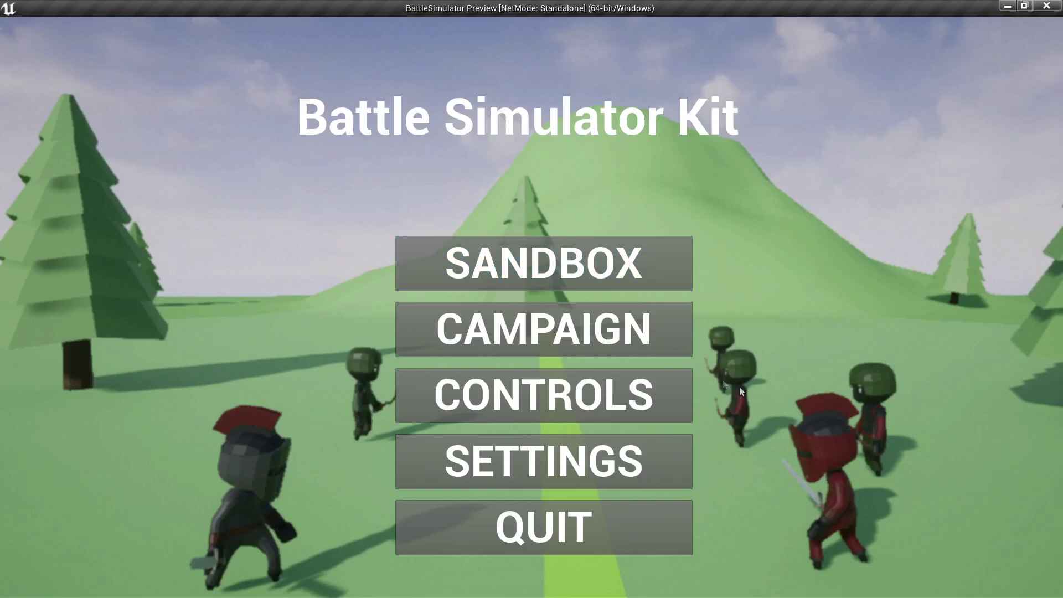
click(564, 324)
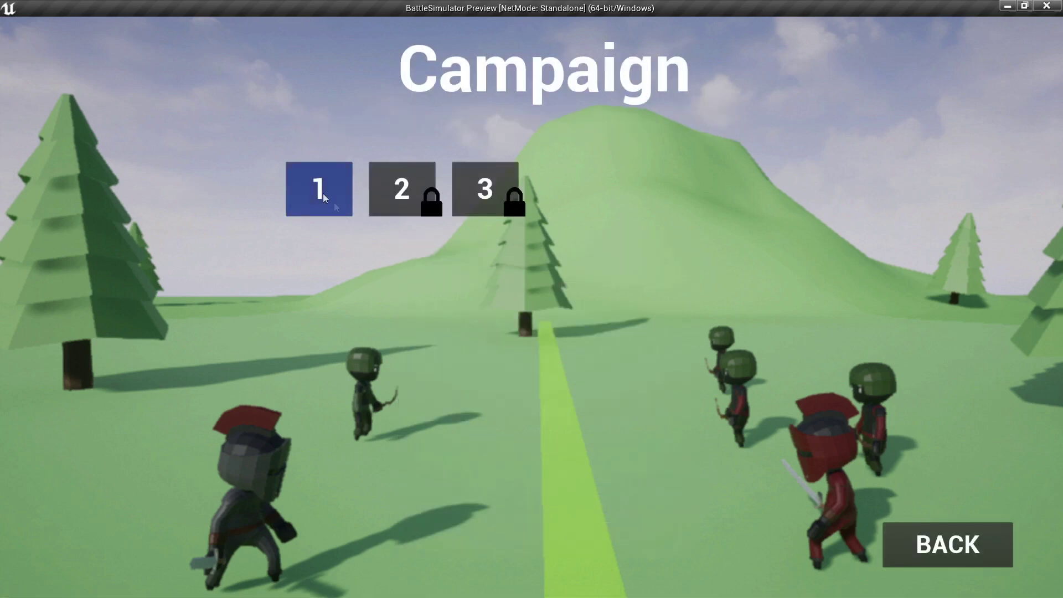
click(328, 190)
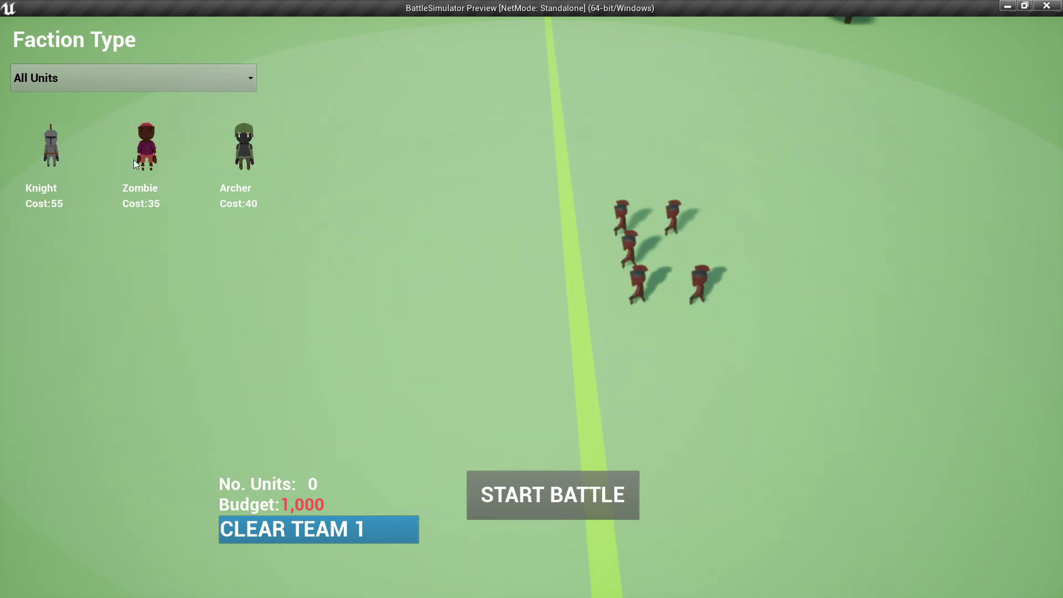
Place ten knights for Team 1 on the field opposite the enemy units and start the battle
mouse_move(494, 183)
mouse_down()
mouse_move(354, 207)
mouse_move(294, 264)
mouse_move(308, 324)
mouse_move(369, 388)
mouse_move(492, 421)
mouse_move(529, 364)
mouse_move(527, 270)
mouse_up()
click(453, 252)
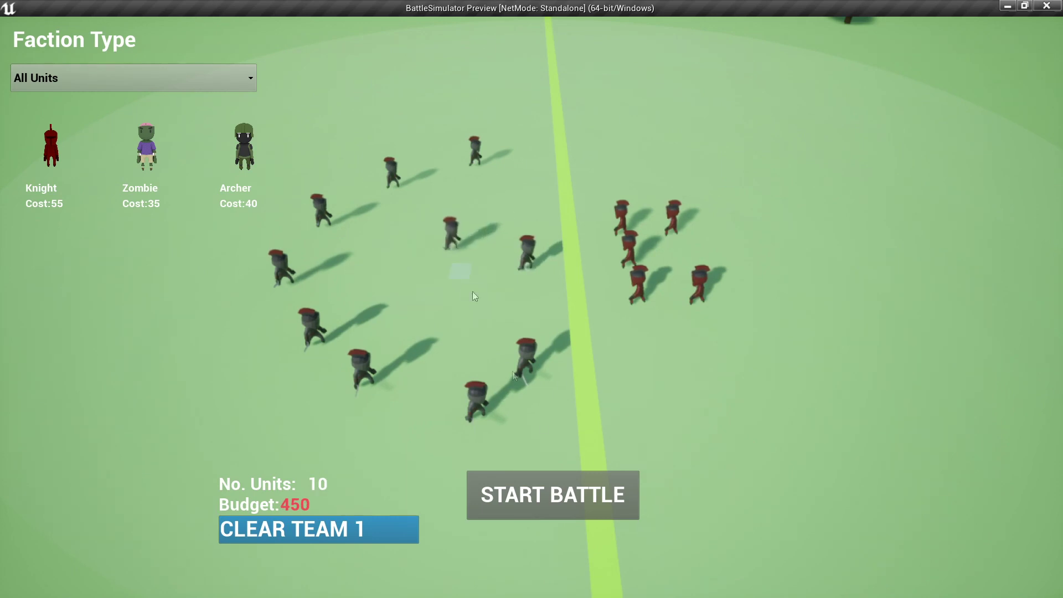
click(604, 497)
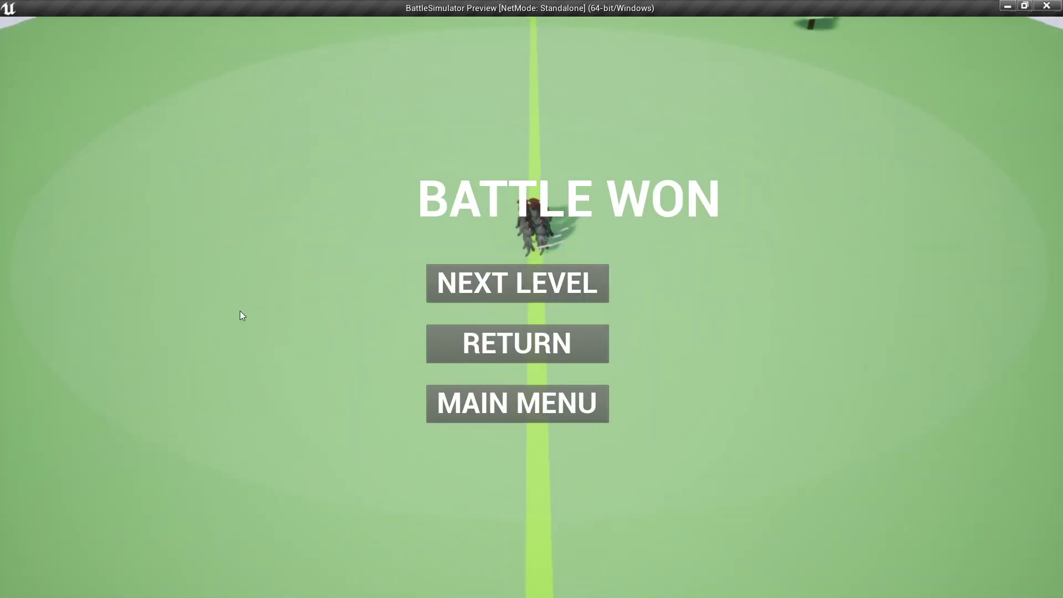
Advance to the next campaign level, exit it to the main menu and end the game preview
click(540, 292)
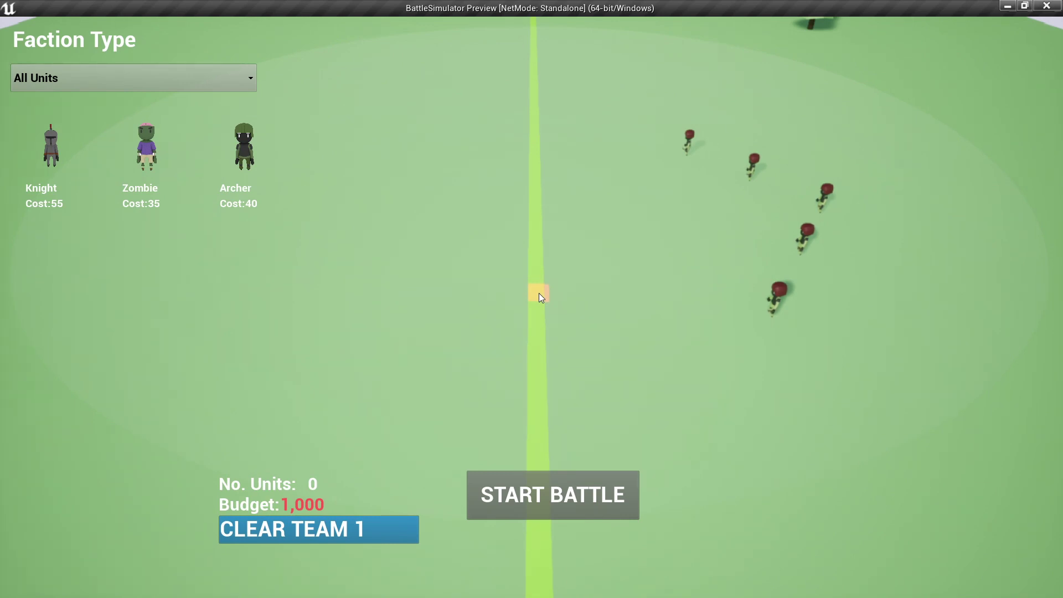
key(Escape)
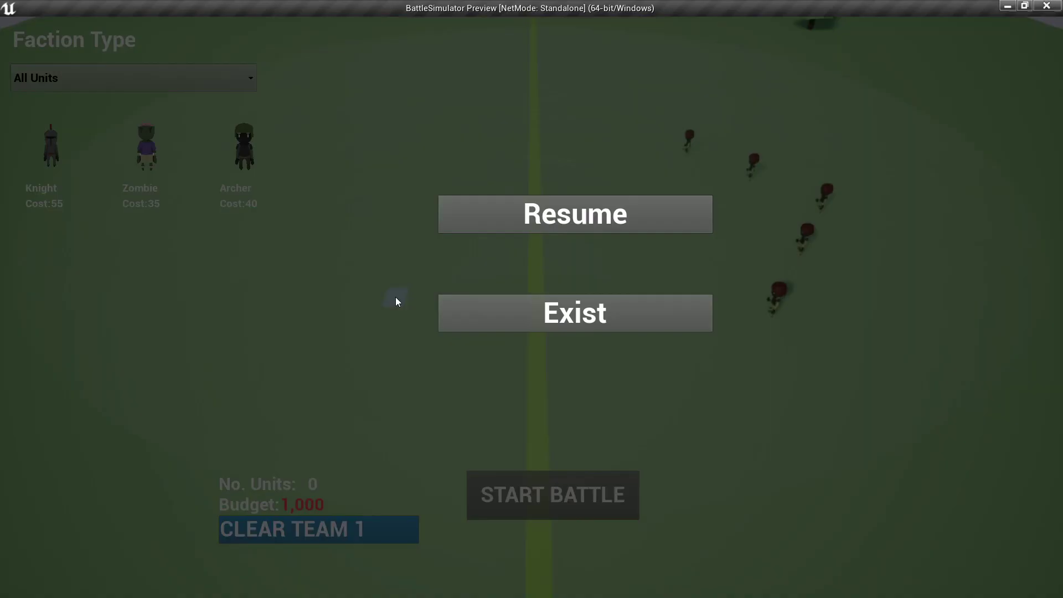
click(565, 313)
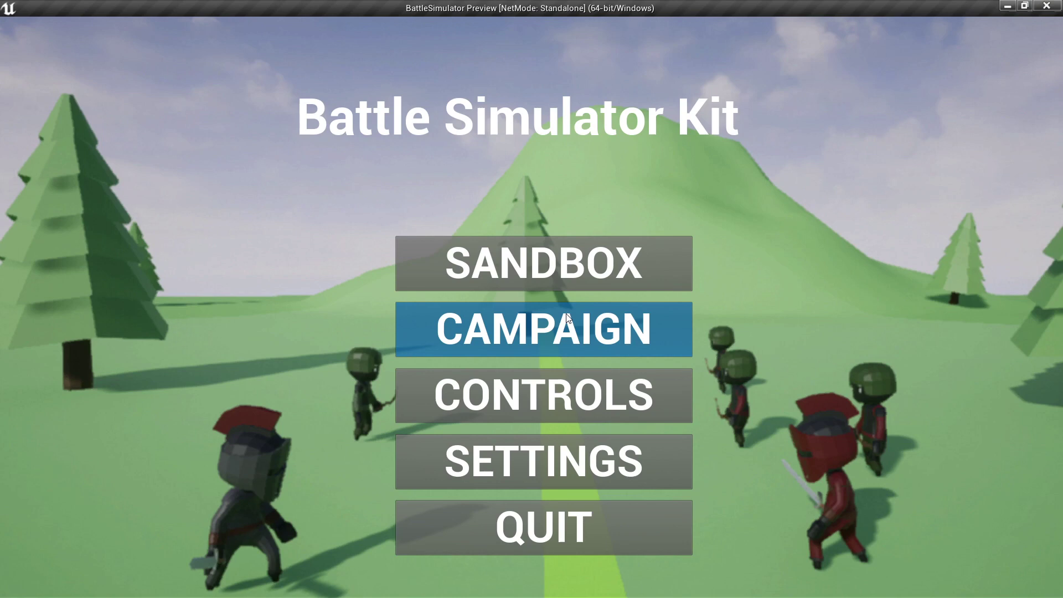
key(Escape)
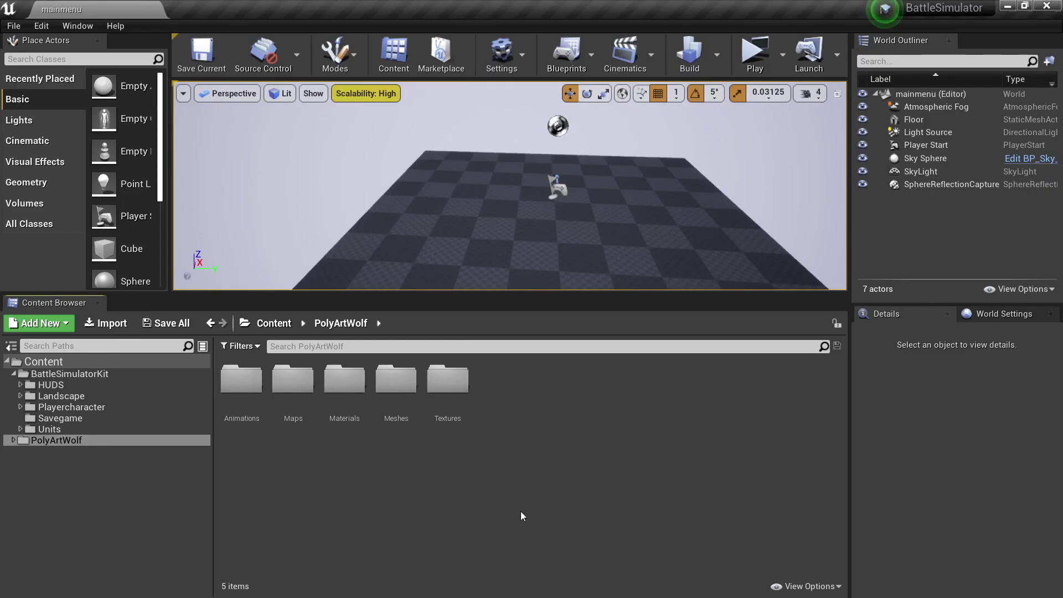
Inspect the SK_WolfMagic skeletal mesh from the PolyArtWolf Meshes folder
double_click(396, 379)
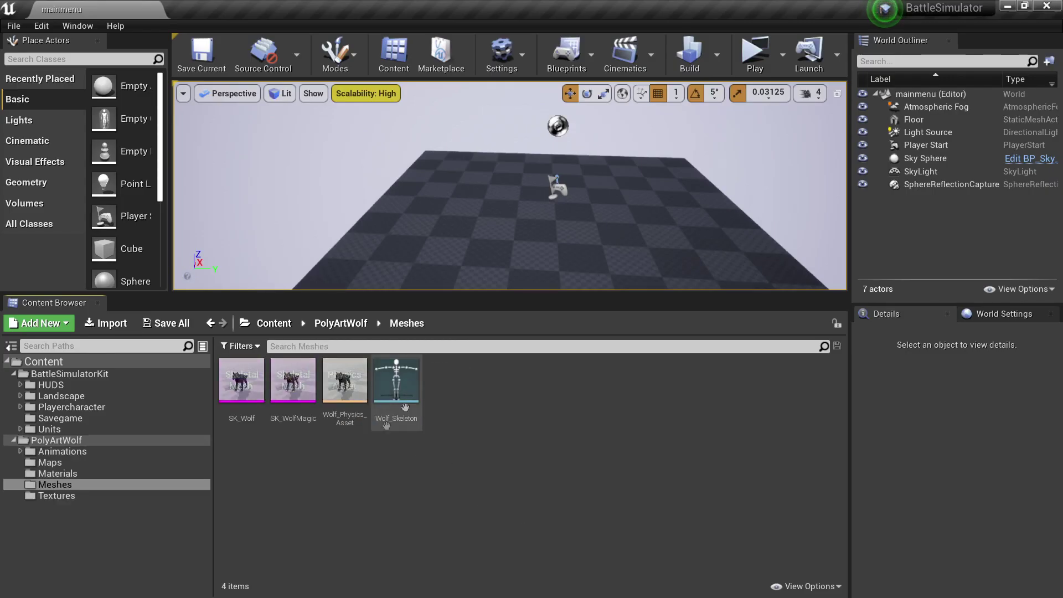
double_click(280, 386)
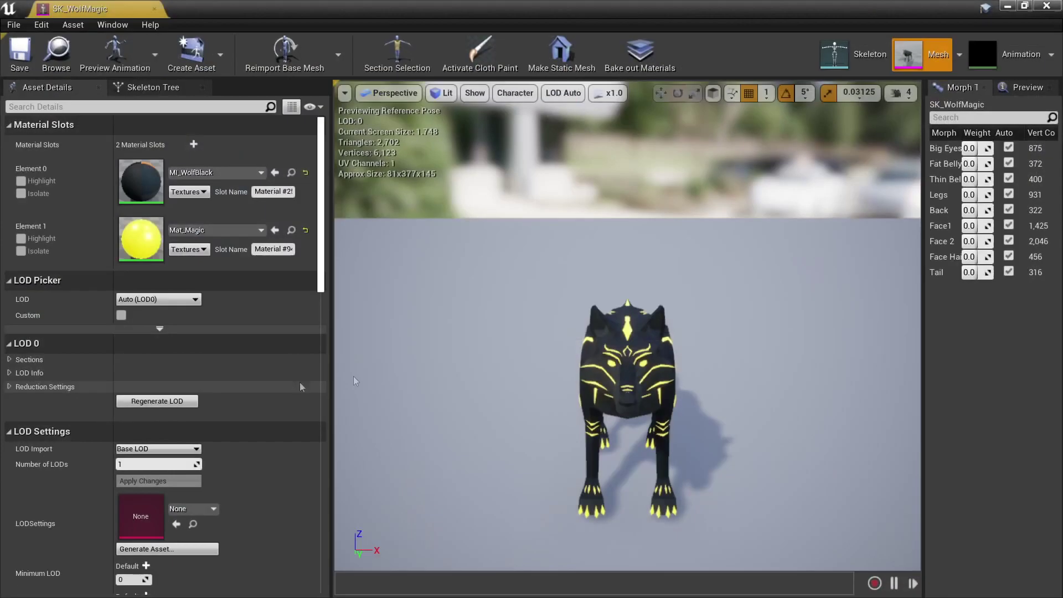
click(1008, 6)
Create a Blend Space 1D for Wolf_Skeleton in the PolyArtWolf Animations folder and name it Wolfblendspace1d
click(138, 451)
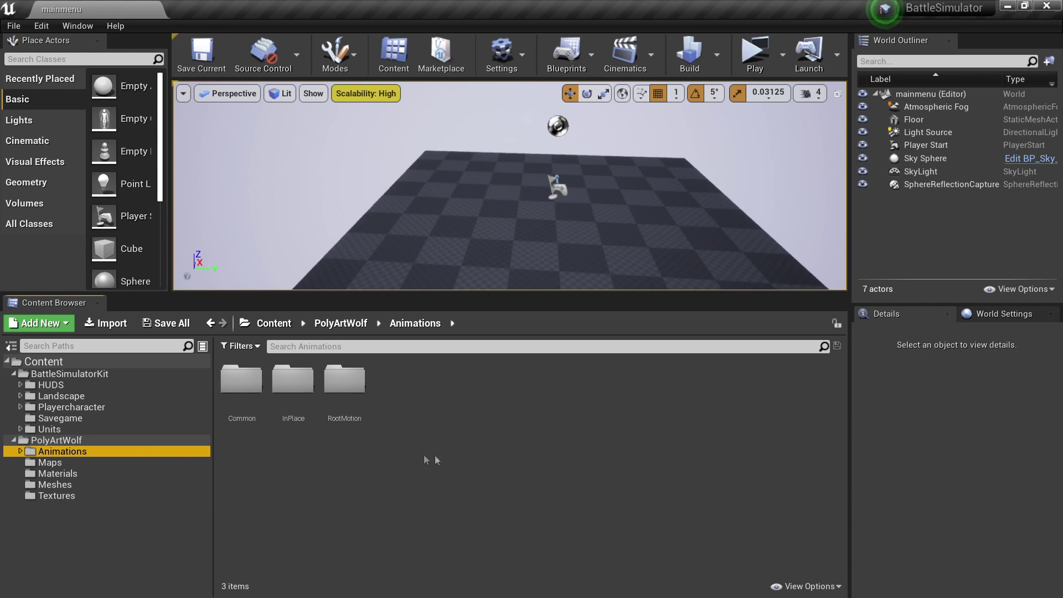
right_click(435, 397)
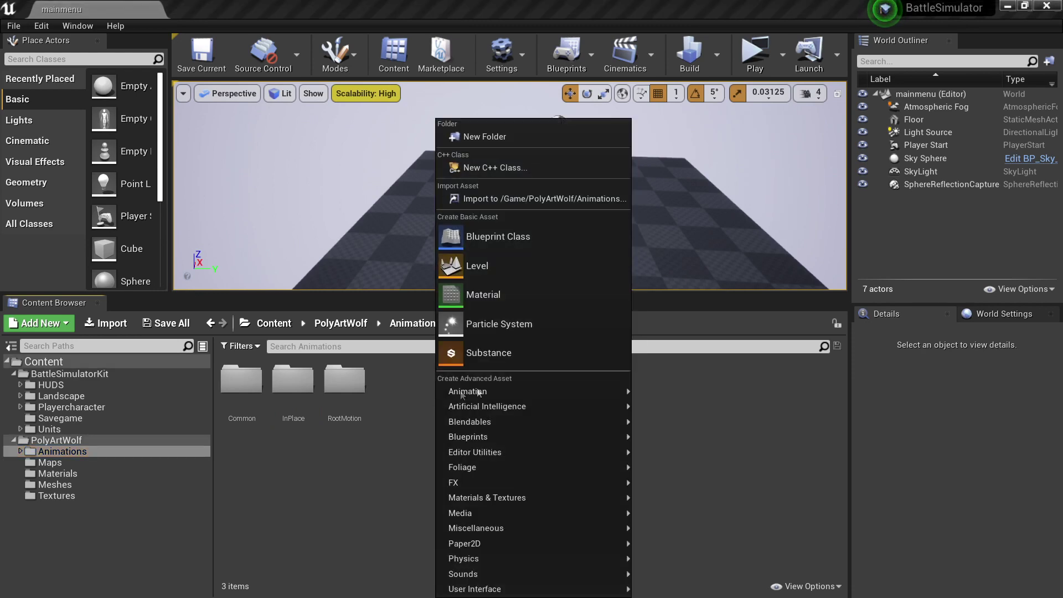
mouse_move(497, 390)
click(693, 378)
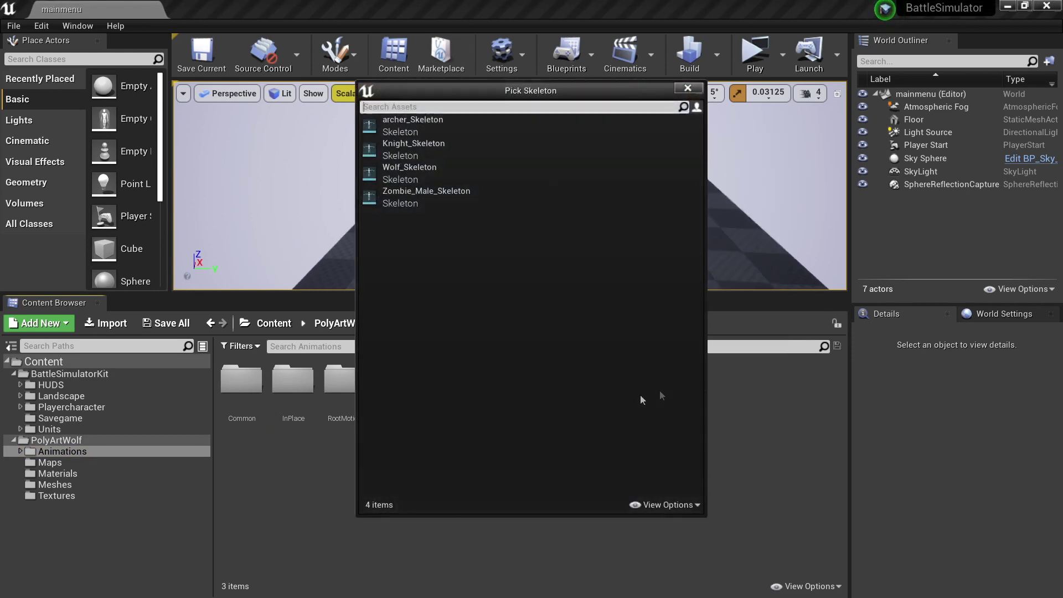
click(413, 171)
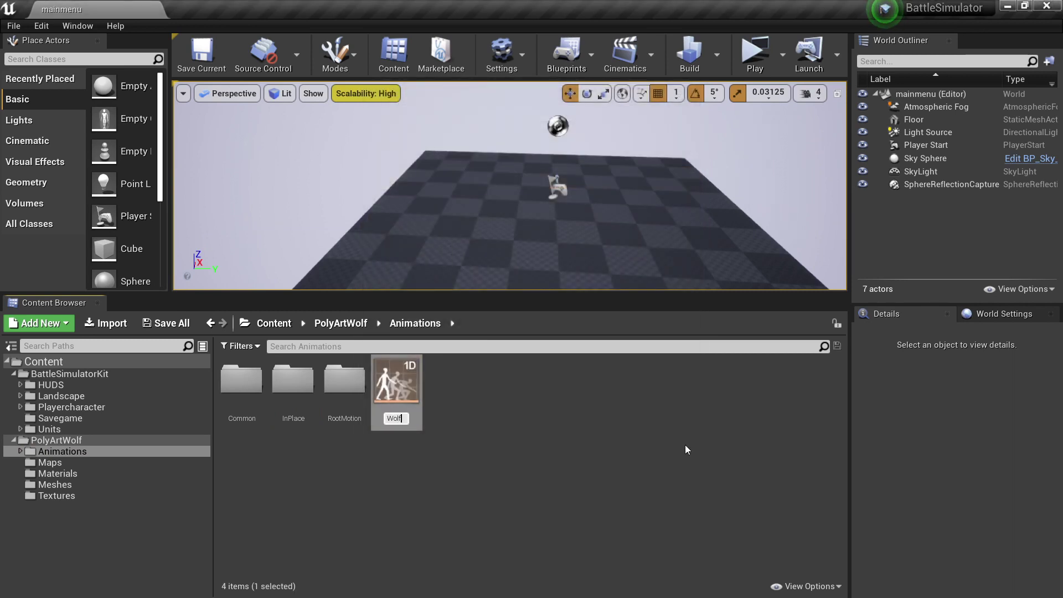
text(Wolfblendspace1d)
key(Return)
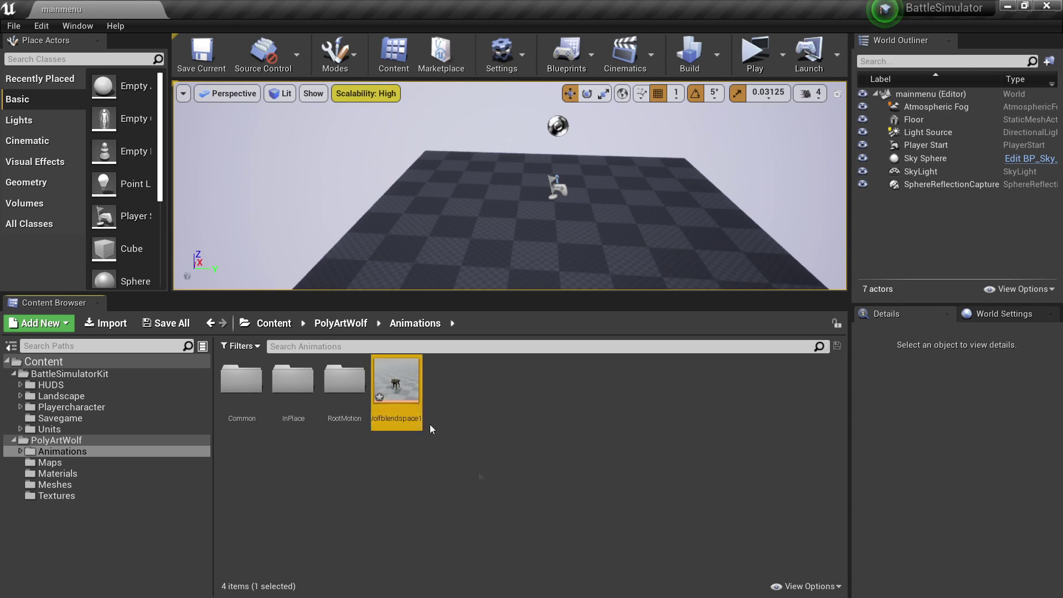
Open Wolfblendspace1d and place the Wolf_C_Idle01 animation as a sample at 0 on the axis
double_click(399, 384)
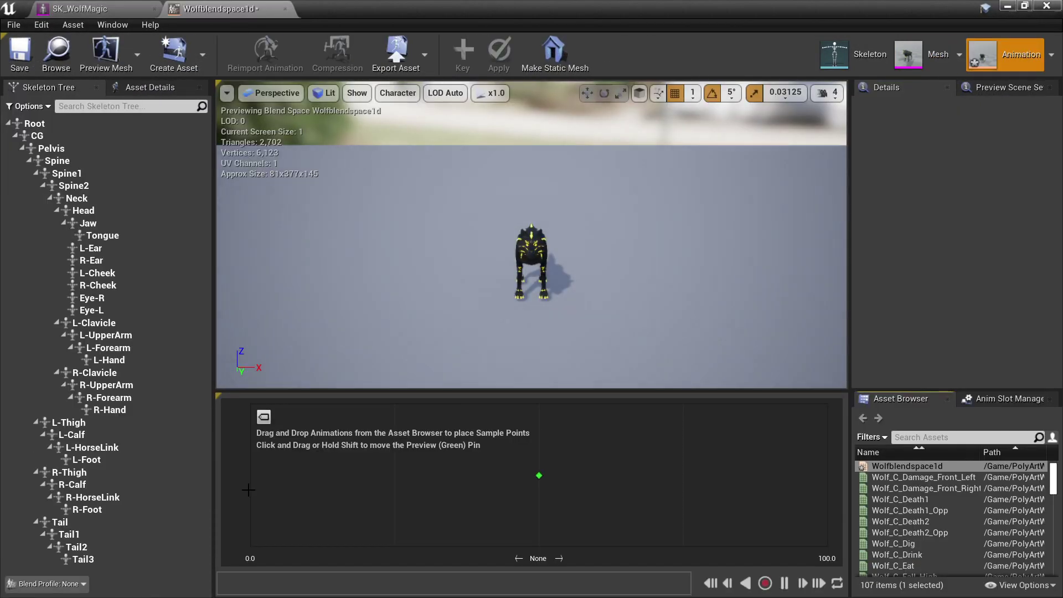
click(948, 438)
text(idle)
drag(908, 466, 251, 475)
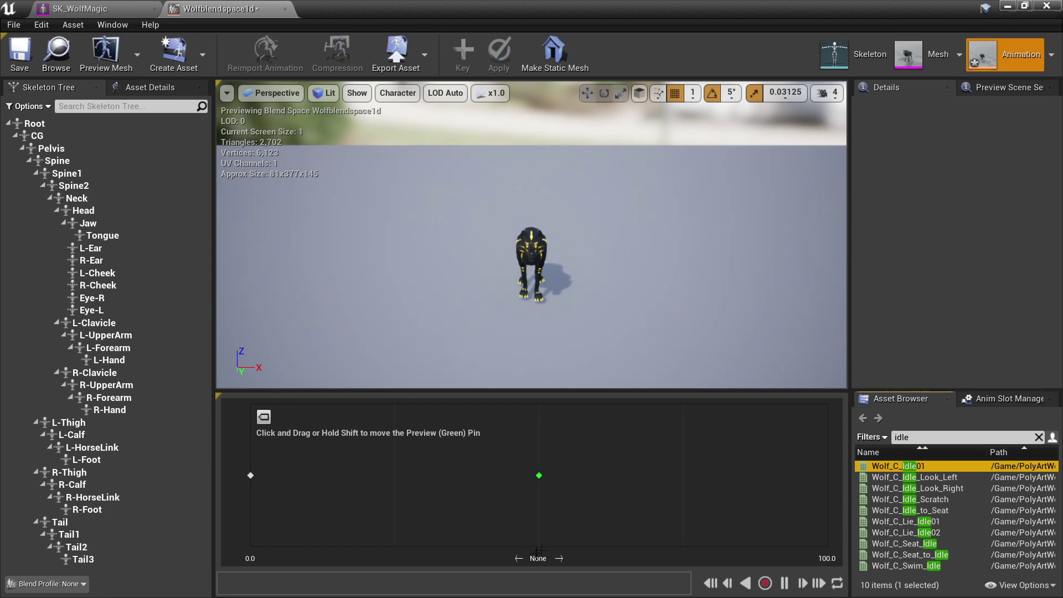
Place a walk animation at the middle of the blend space axis and Wolf_IP_Run_Forward at 100, and preview the blend
click(923, 435)
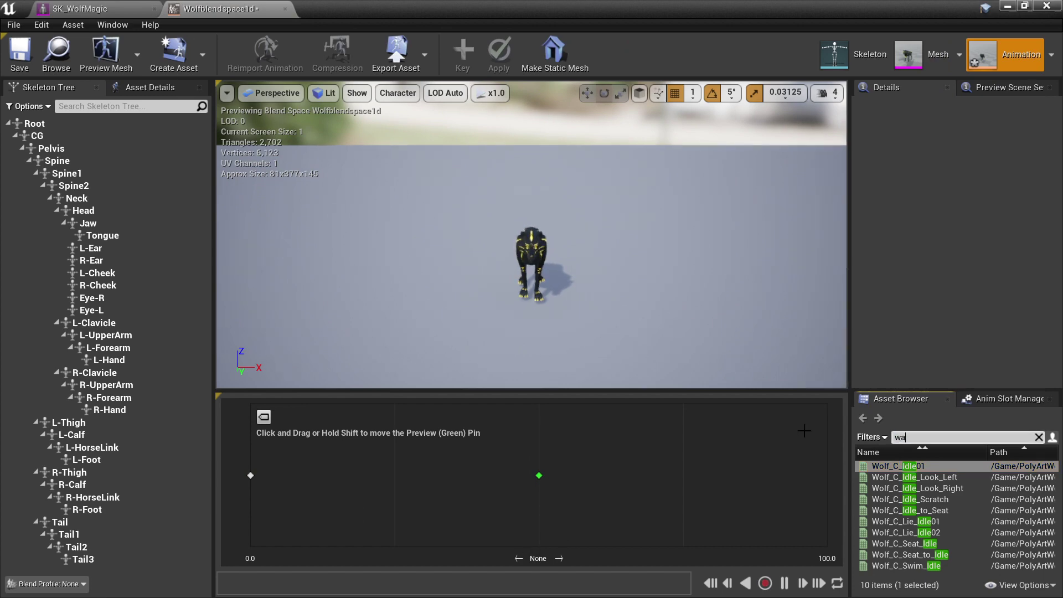
text(walk)
drag(913, 466, 533, 485)
text(run)
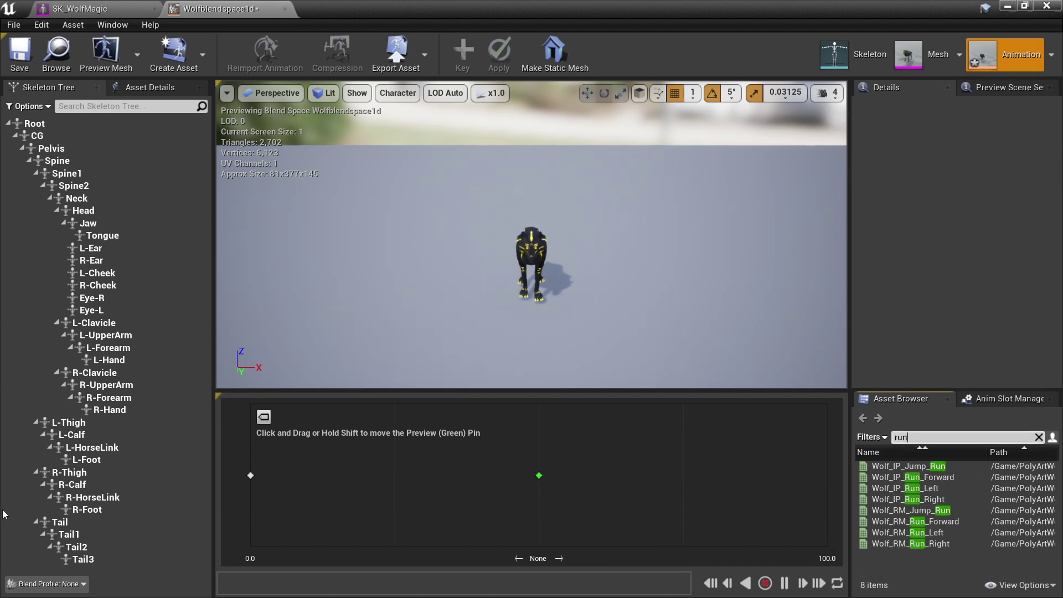
drag(913, 477, 827, 475)
drag(539, 478, 850, 473)
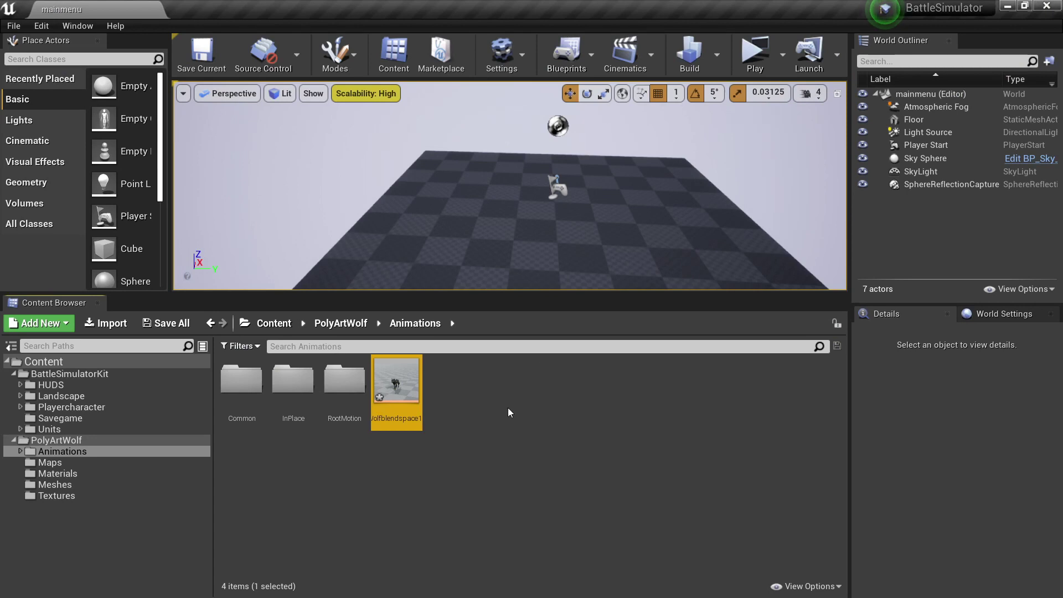
Create an Animation Blueprint targeting Wolf_Skeleton in the Animations folder and name it Wolfanimbp
click(487, 410)
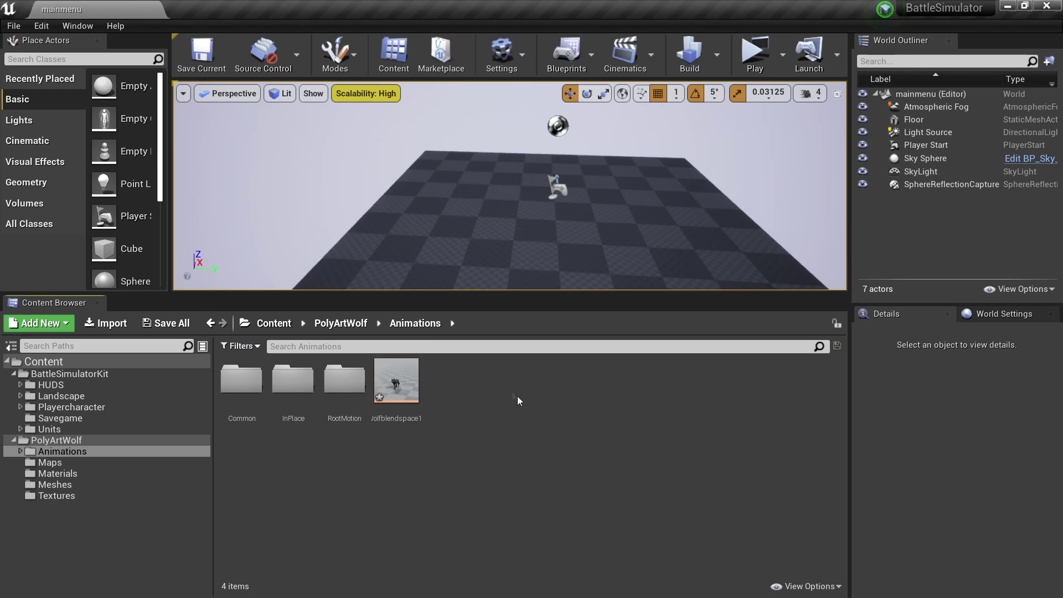
right_click(460, 399)
mouse_move(520, 392)
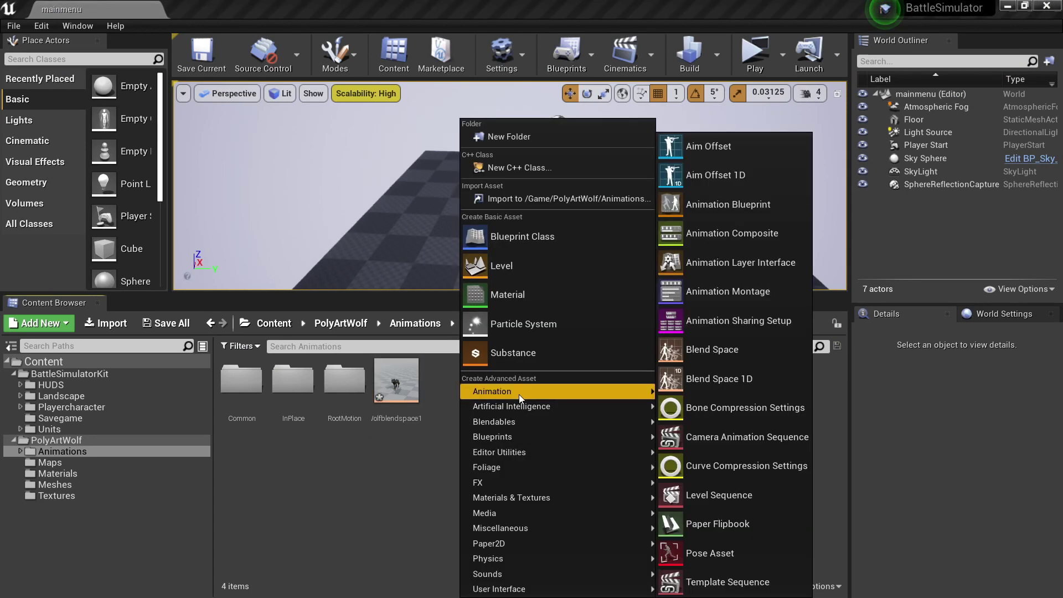
click(714, 204)
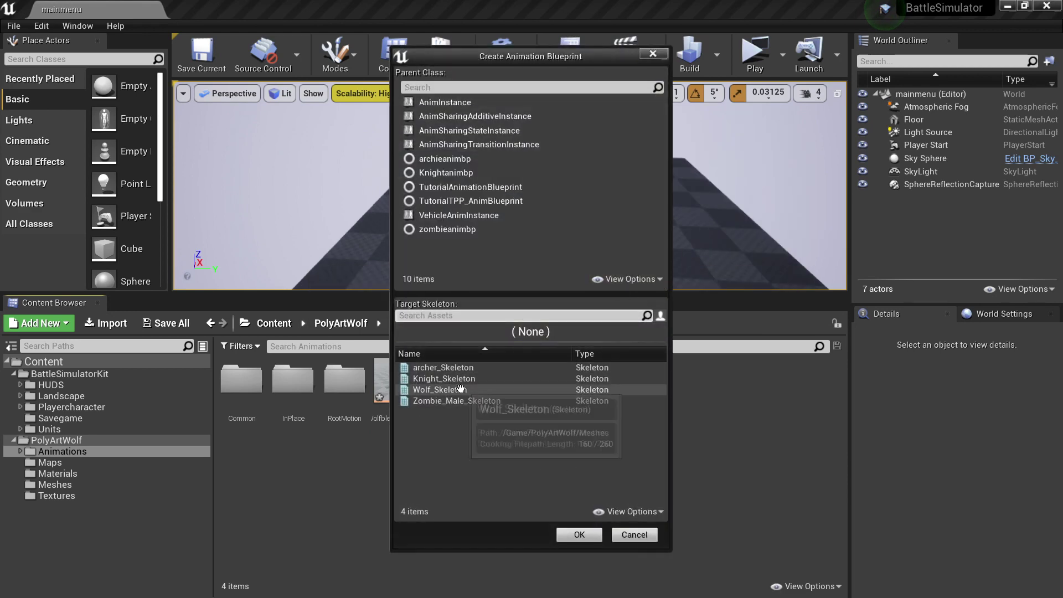
click(553, 389)
click(579, 535)
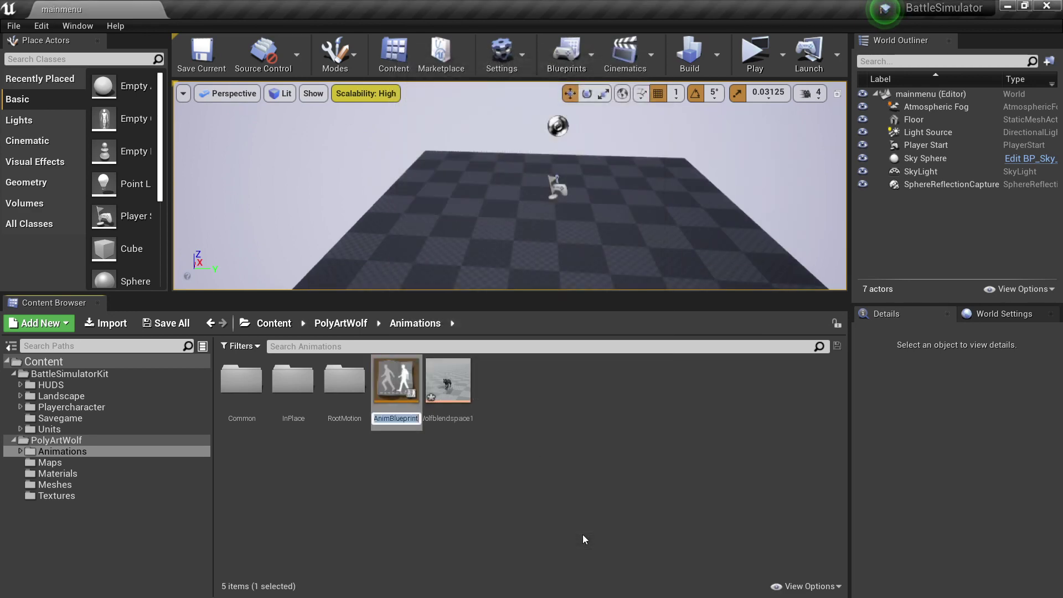
text(Wolfanimbp)
key(Return)
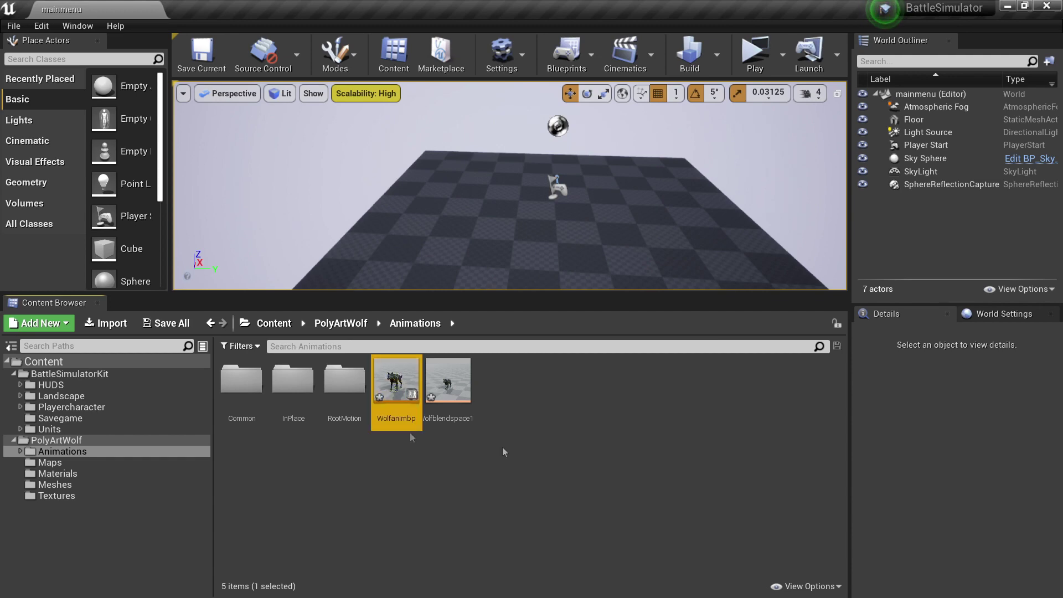
Open Wolfanimbp, add a new state machine to its AnimGraph and connect it to the Output Pose result
double_click(391, 396)
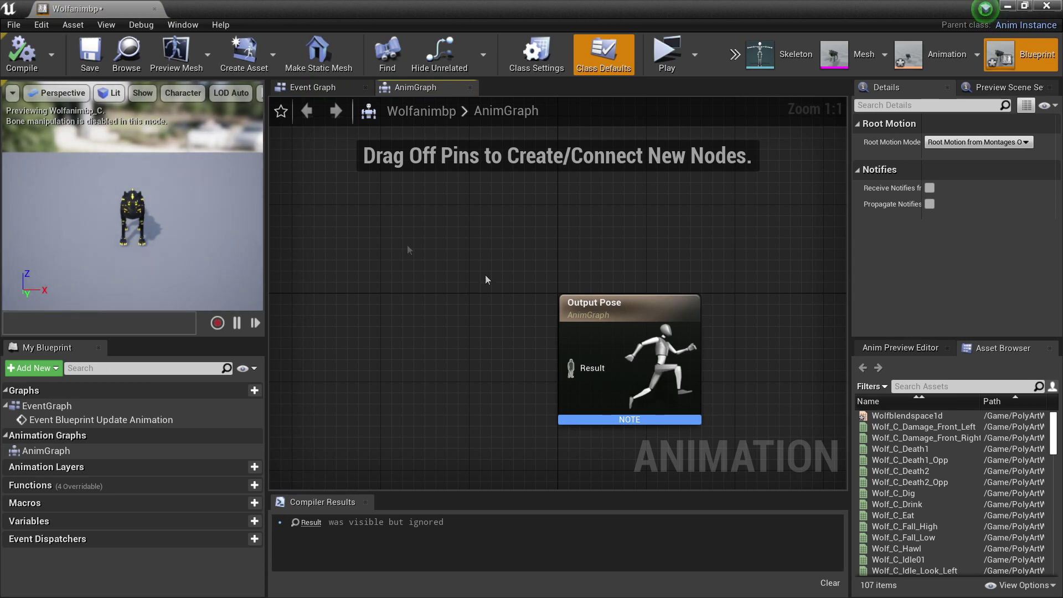
right_click(376, 379)
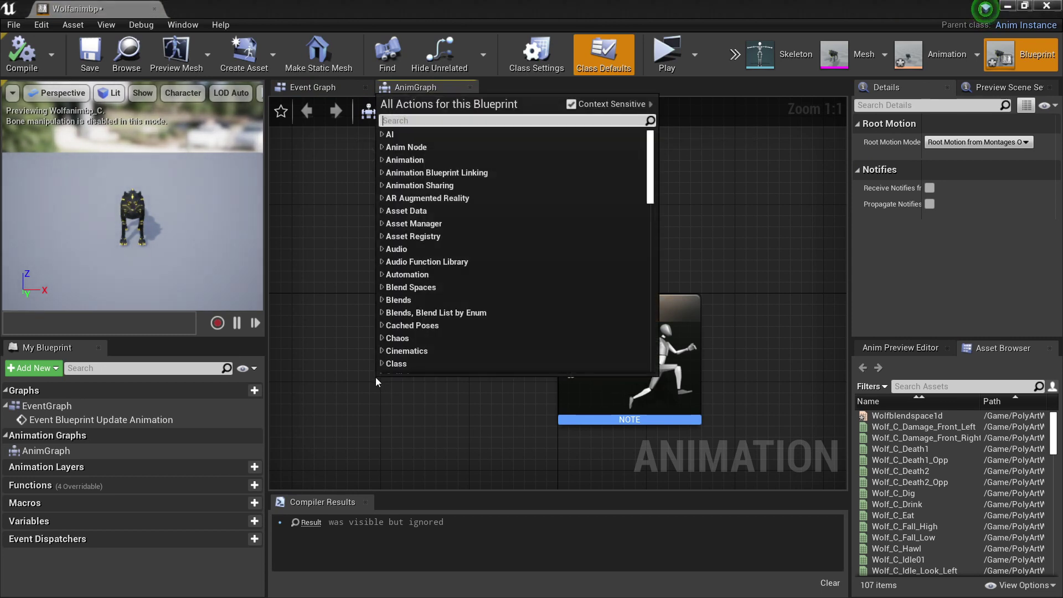
text(state machine)
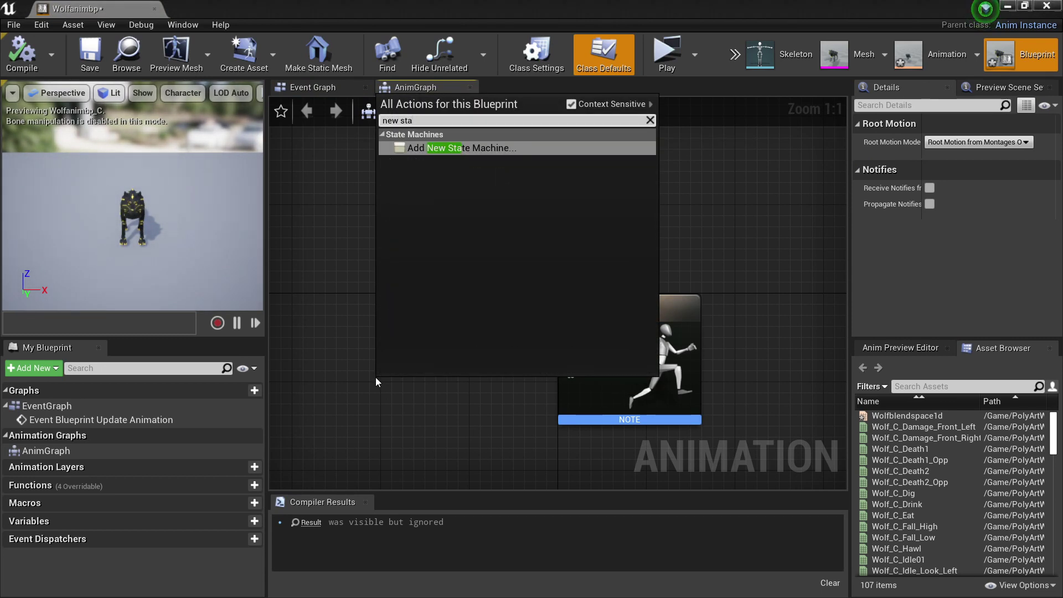
key(Return)
drag(477, 427, 571, 367)
drag(443, 410, 410, 339)
Inside the new state machine, add Wolfblendspace1d as a state and connect Entry to it
double_click(410, 339)
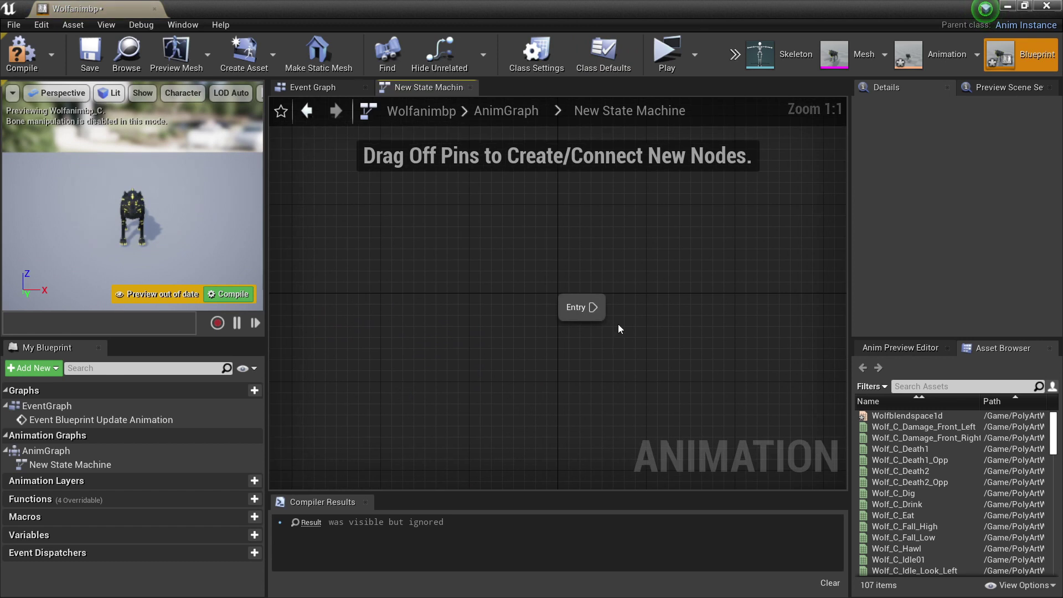
drag(907, 415, 686, 310)
drag(593, 307, 688, 316)
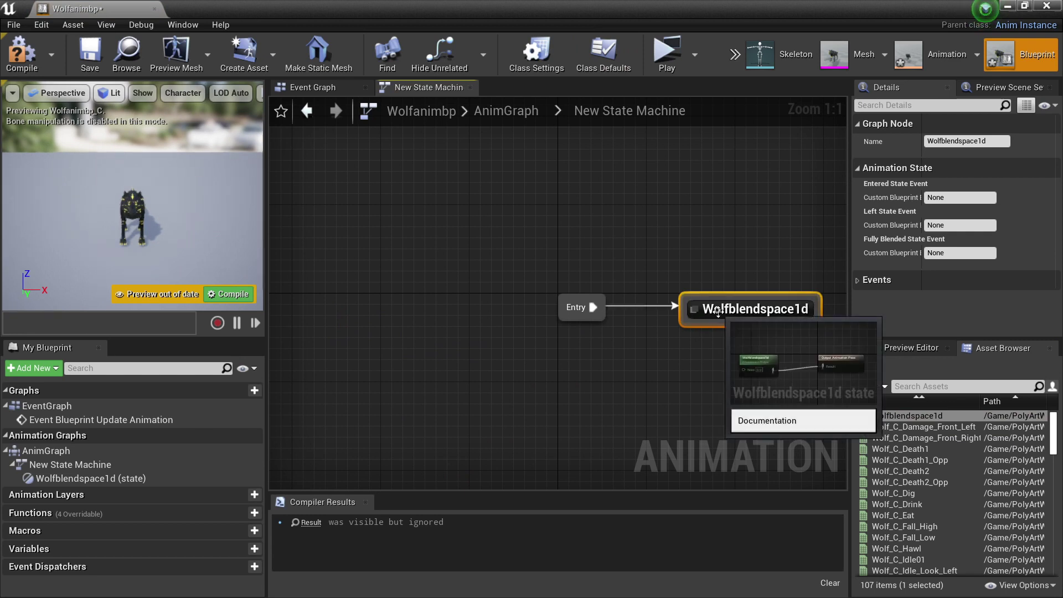
In the Wolfblendspace1d state, promote the blend space player's input to a variable named Speed
double_click(690, 314)
right_click(490, 337)
click(533, 355)
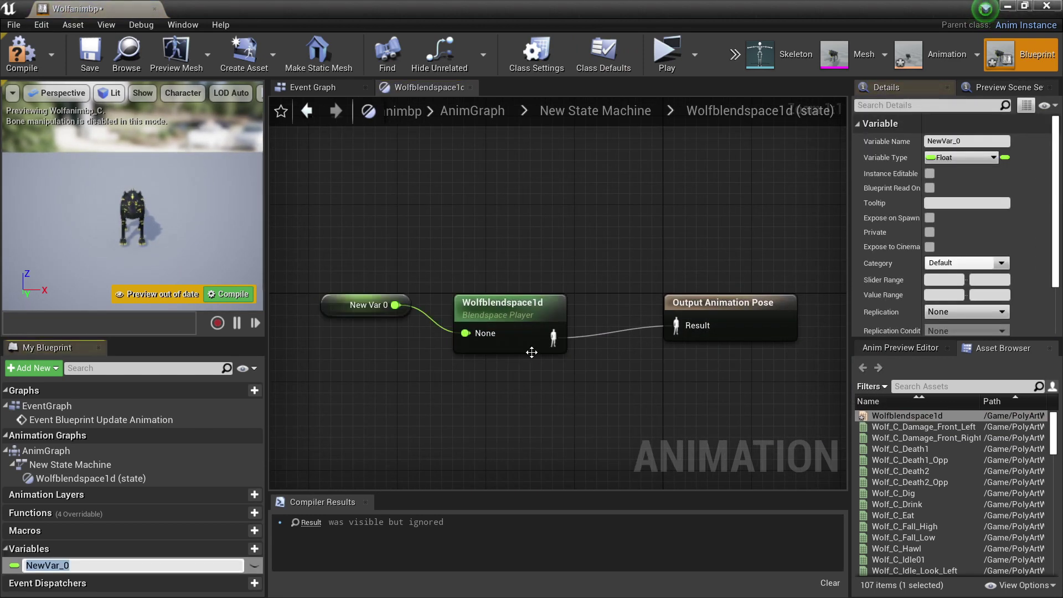
text(Speed)
key(Return)
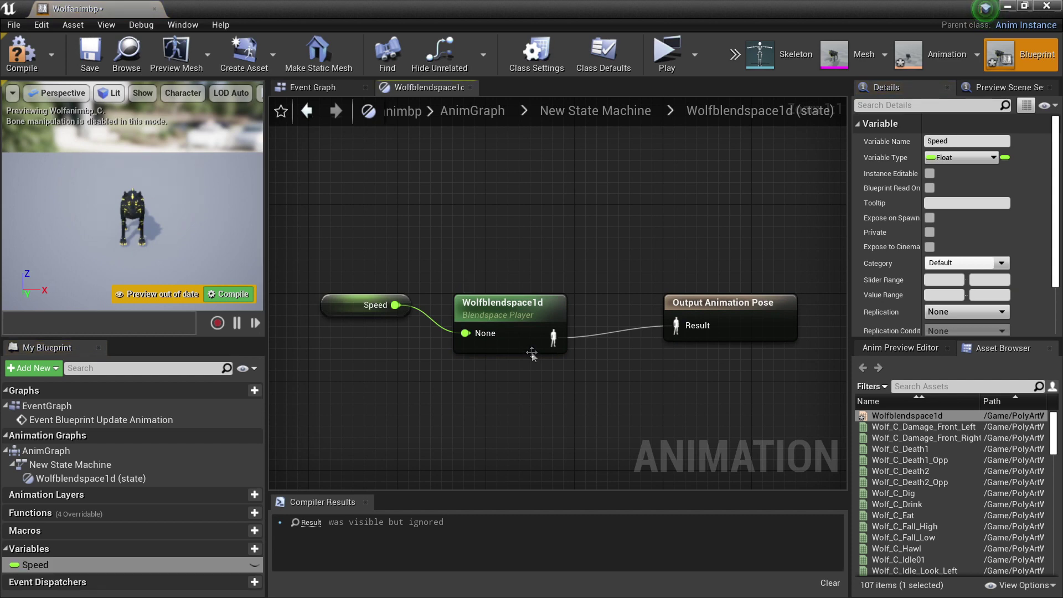
In the Event Graph, add an Is Valid check with execution pins from Try Get Pawn Owner's return value
click(313, 88)
right_click(498, 357)
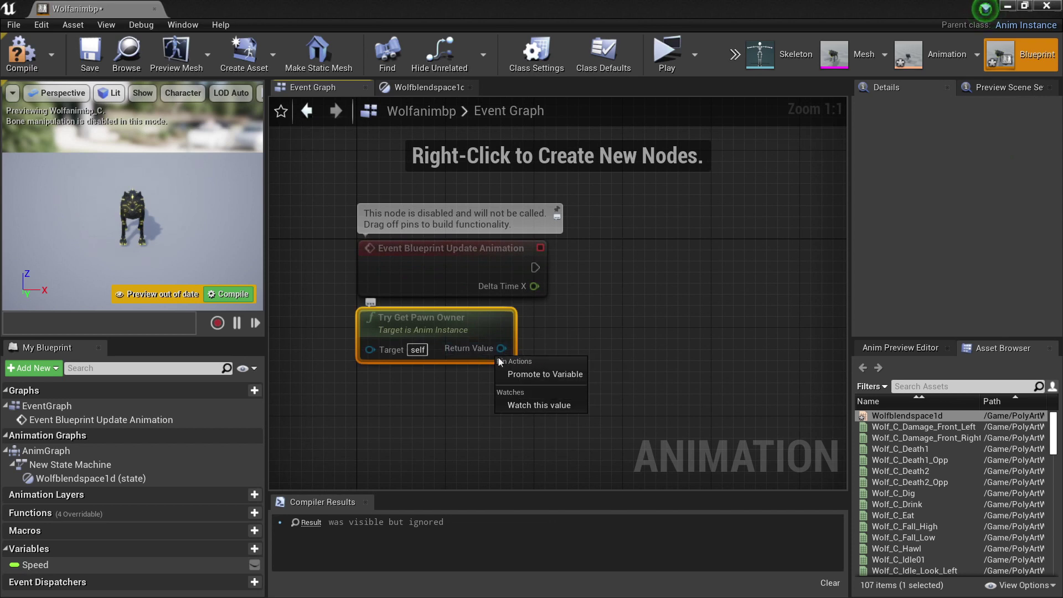
click(501, 353)
drag(501, 348, 659, 284)
text(is val)
key(Return)
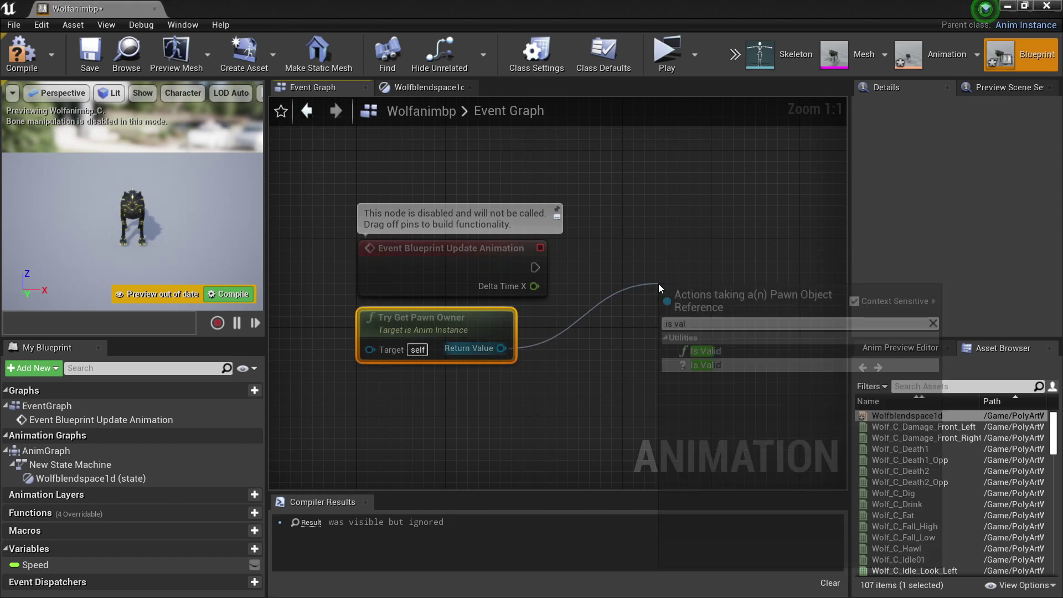
Connect Event Blueprint Update Animation to the Is Valid check and add Get Velocity from Try Get Pawn Owner's return value
drag(535, 268, 674, 316)
drag(501, 349, 625, 429)
text(get velo)
key(Return)
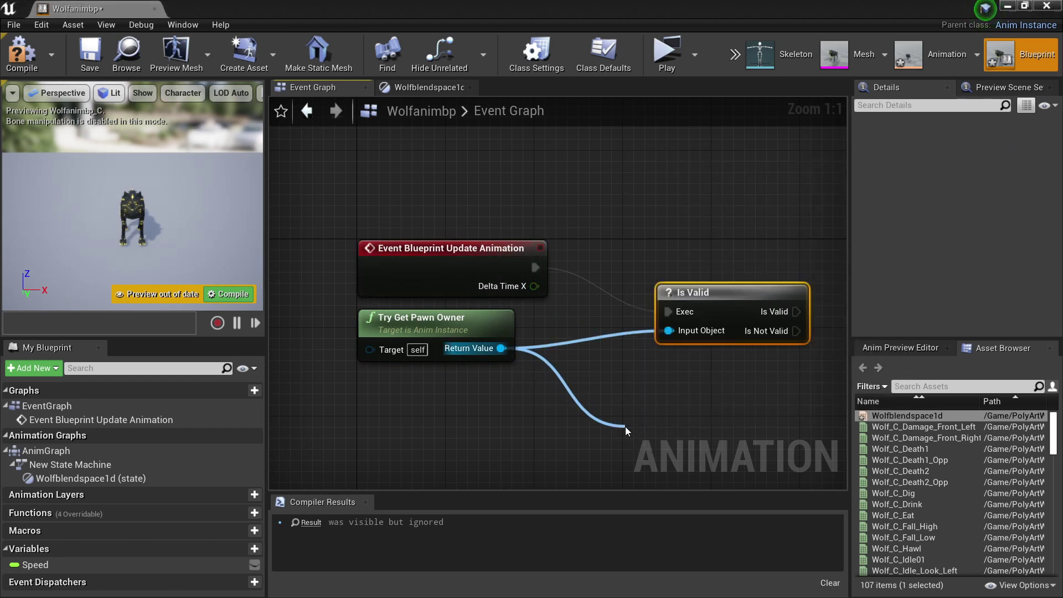
Add a VectorLength node fed by Get Velocity's return value
right_drag(672, 383, 404, 294)
drag(477, 377, 601, 357)
text(vecto)
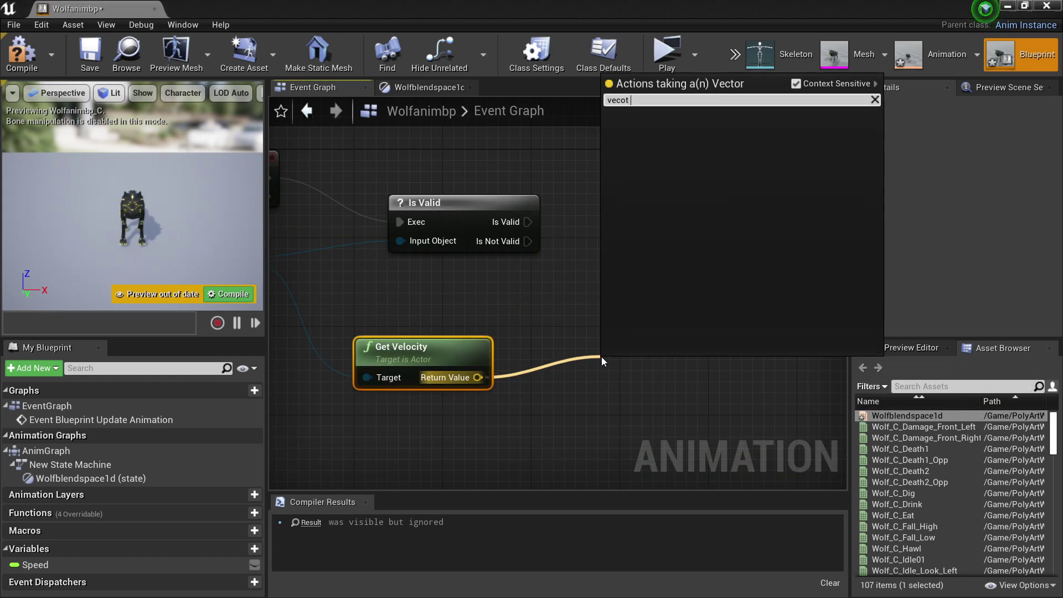
text(r le)
key(Return)
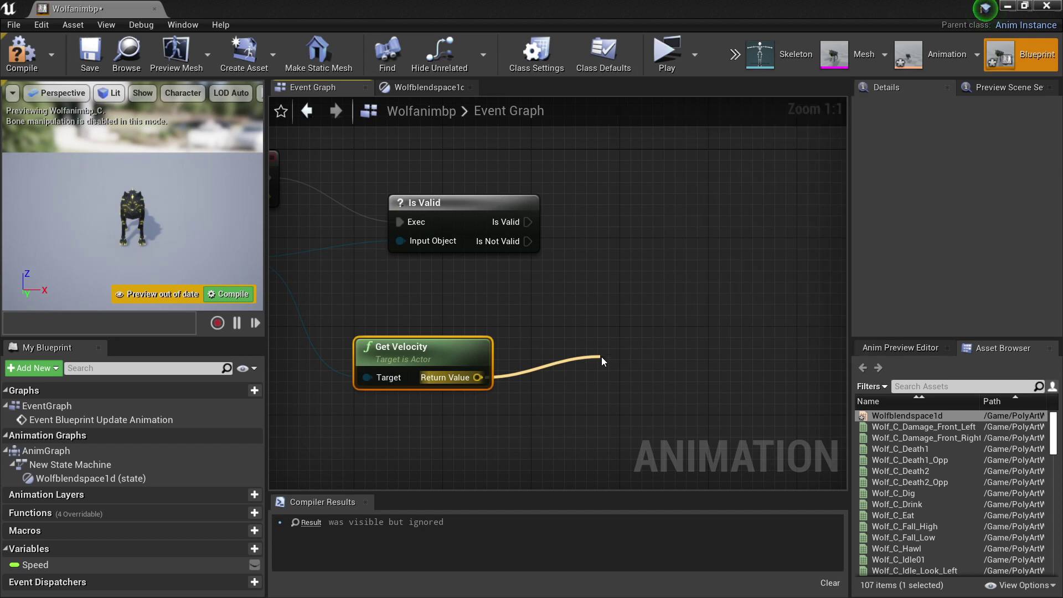
Add a Set Speed node driven by VectorLength, run it from the Is Valid output, and compile the blueprint
drag(101, 559, 686, 215)
click(703, 244)
drag(702, 387, 701, 252)
drag(526, 222, 701, 233)
click(28, 56)
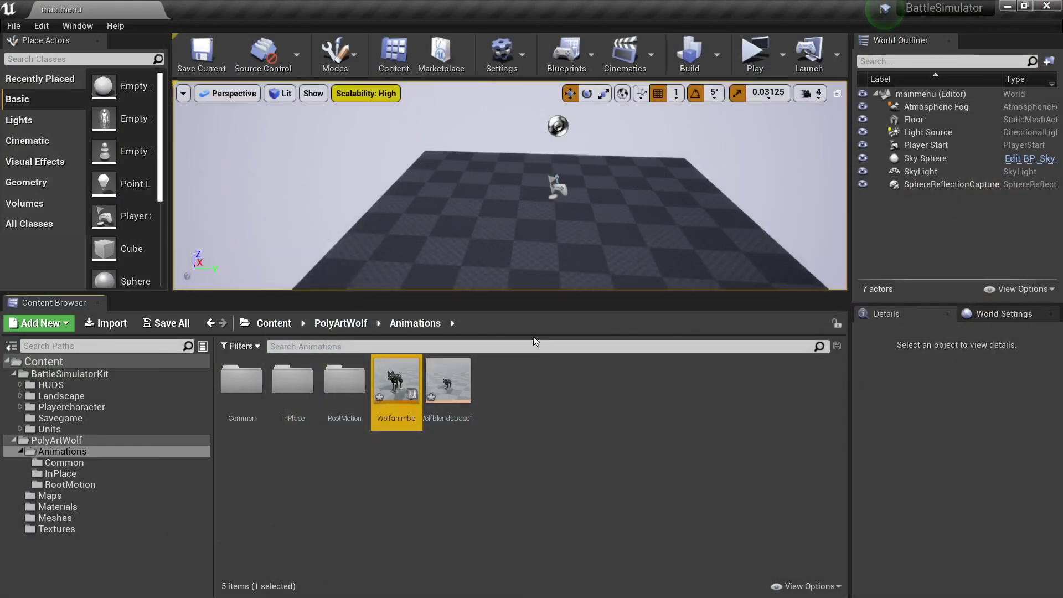
Find the wolf attack animations in the InPlace folder and create an animation montage from Wolf_IP_Attack_Bite_Front, keeping its default name
double_click(293, 381)
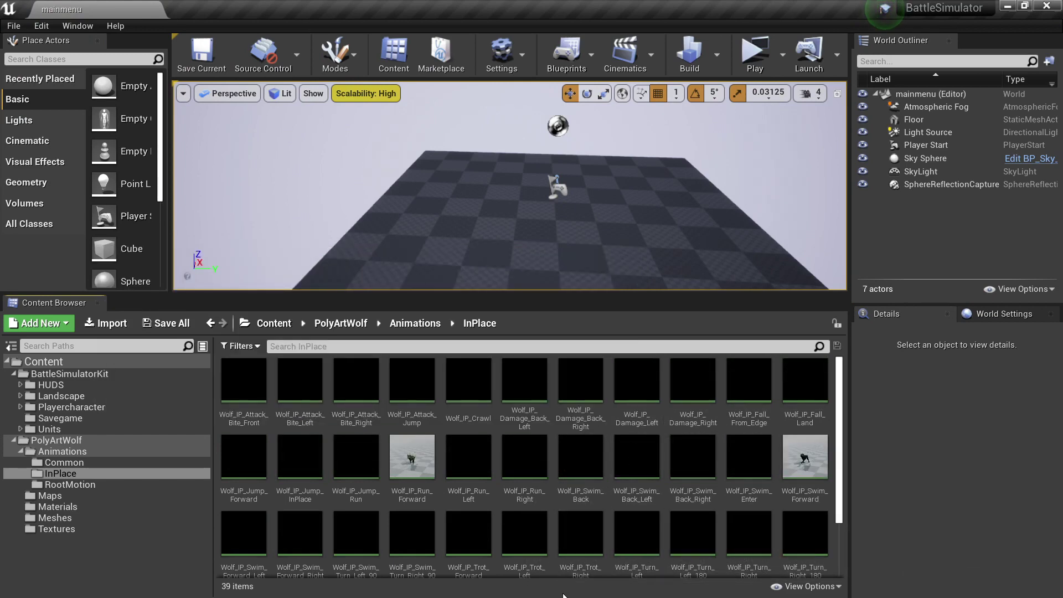
click(304, 343)
text(wolf att)
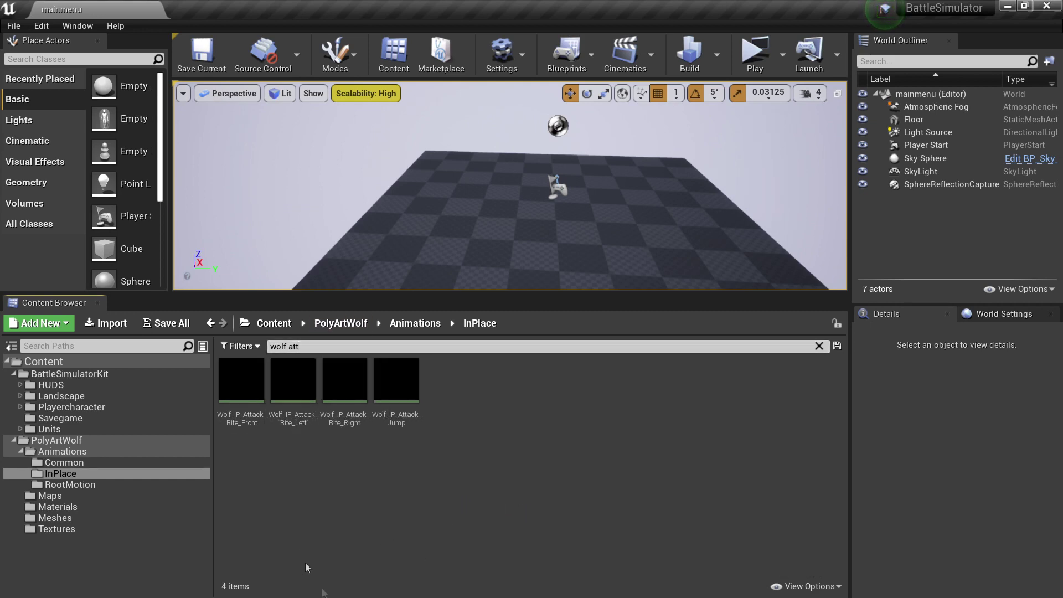
click(259, 416)
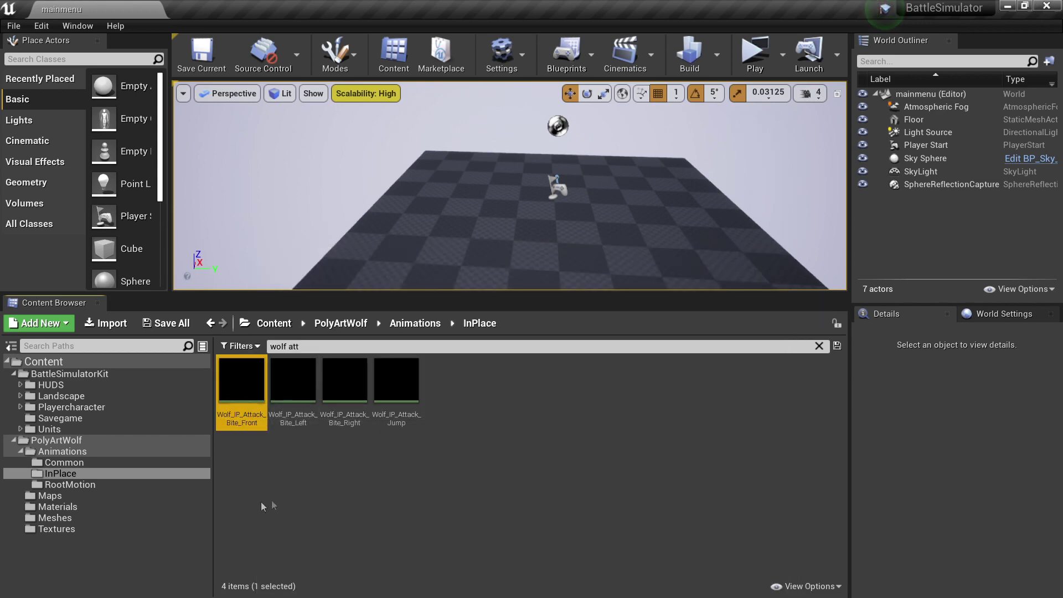
right_click(236, 388)
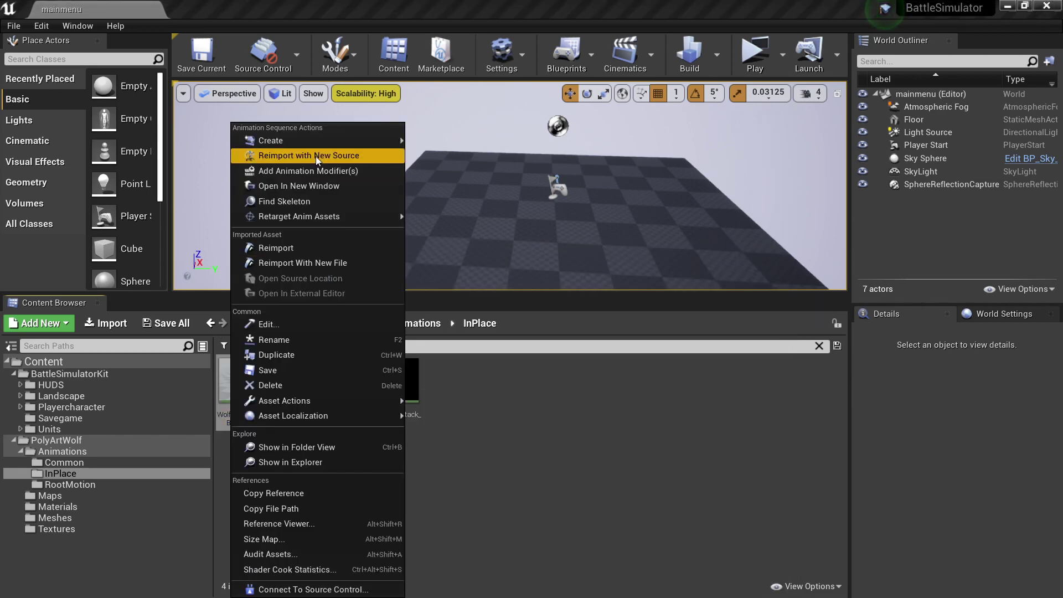
mouse_move(318, 142)
click(482, 155)
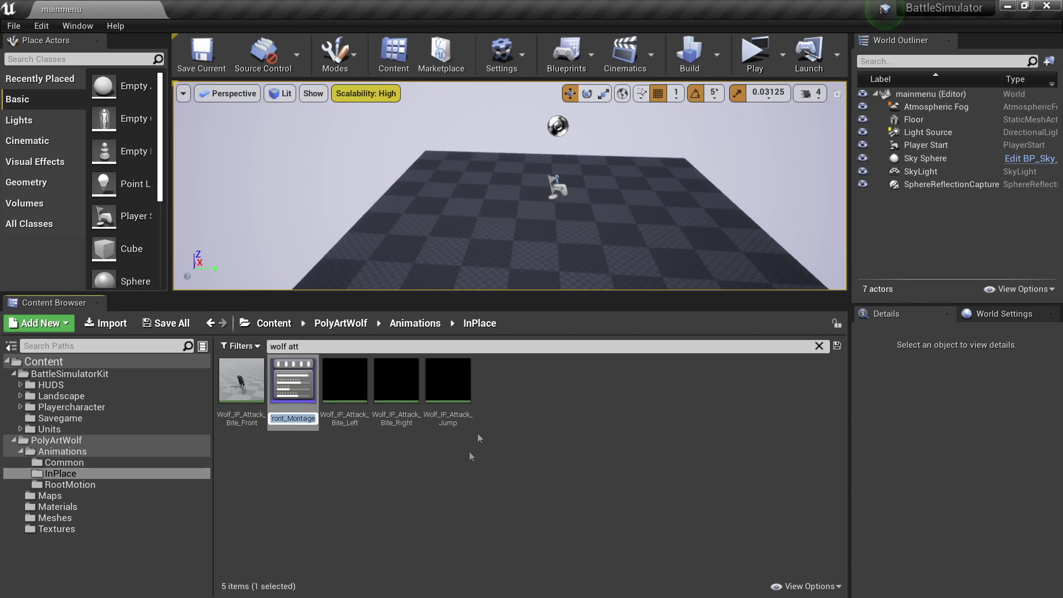
key(Return)
Open the front bite montage and add a Montage Notify at about frame 11, where the wolf bites
double_click(302, 388)
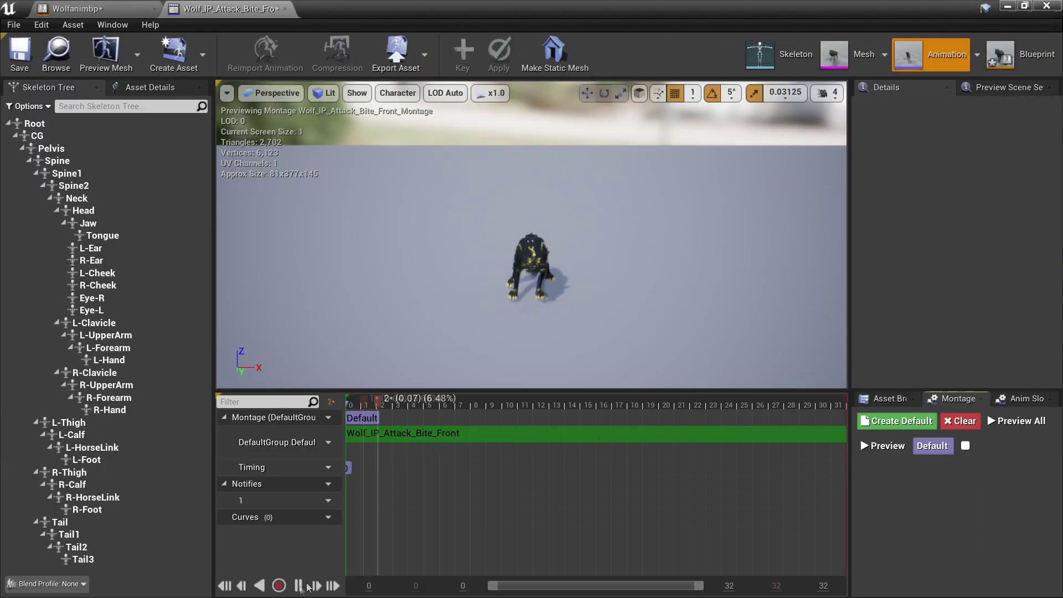
click(298, 585)
click(412, 406)
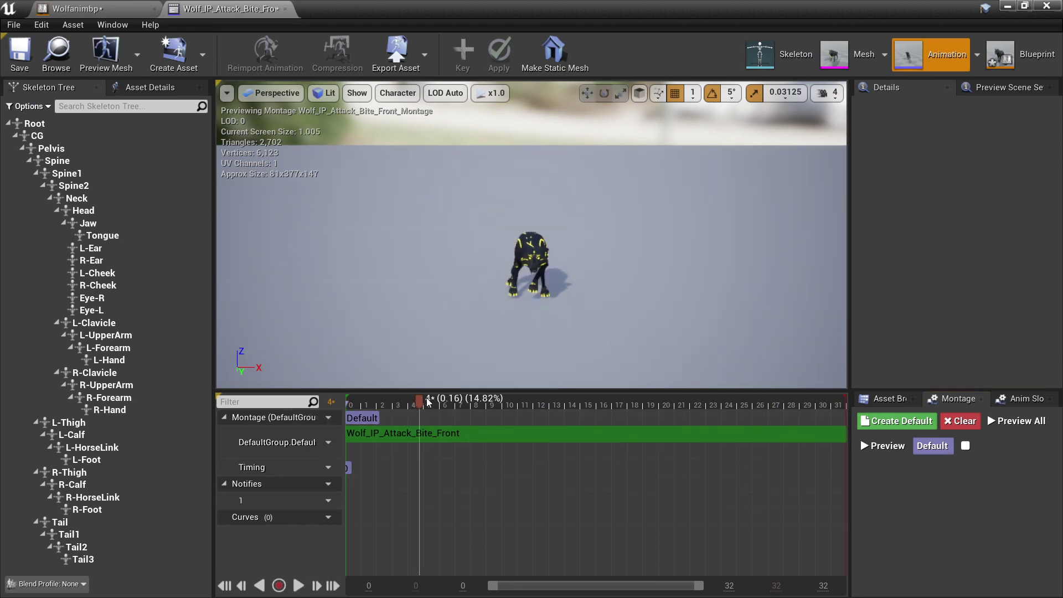
drag(424, 402, 523, 413)
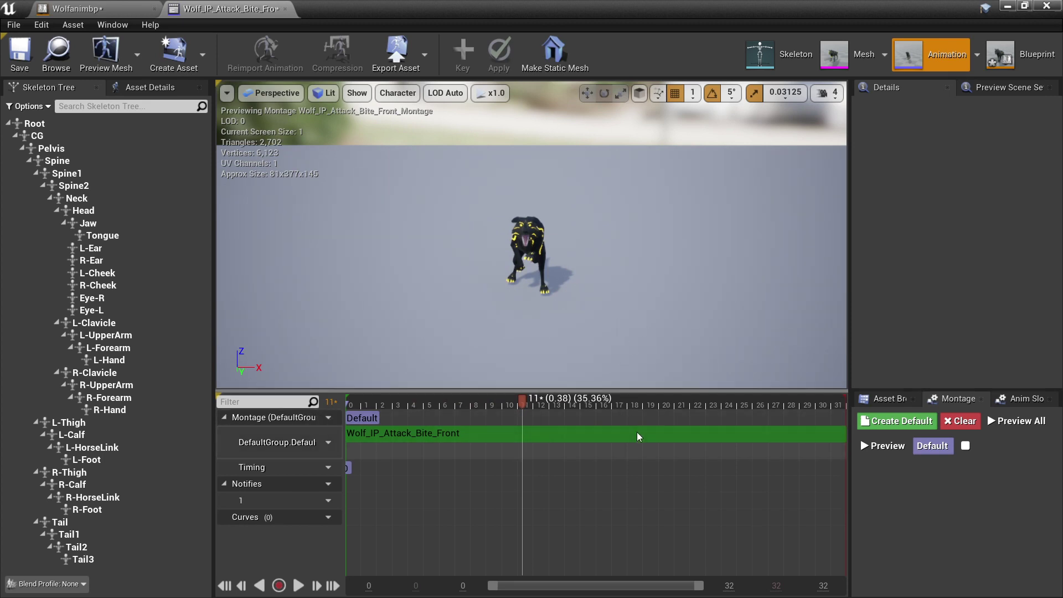
right_click(524, 502)
mouse_move(559, 517)
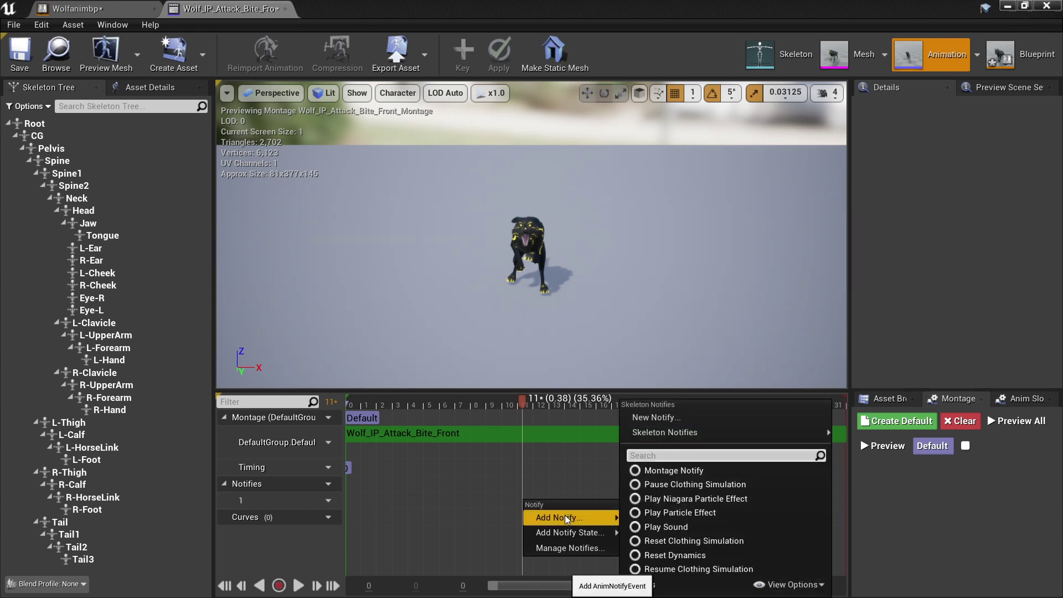
click(678, 472)
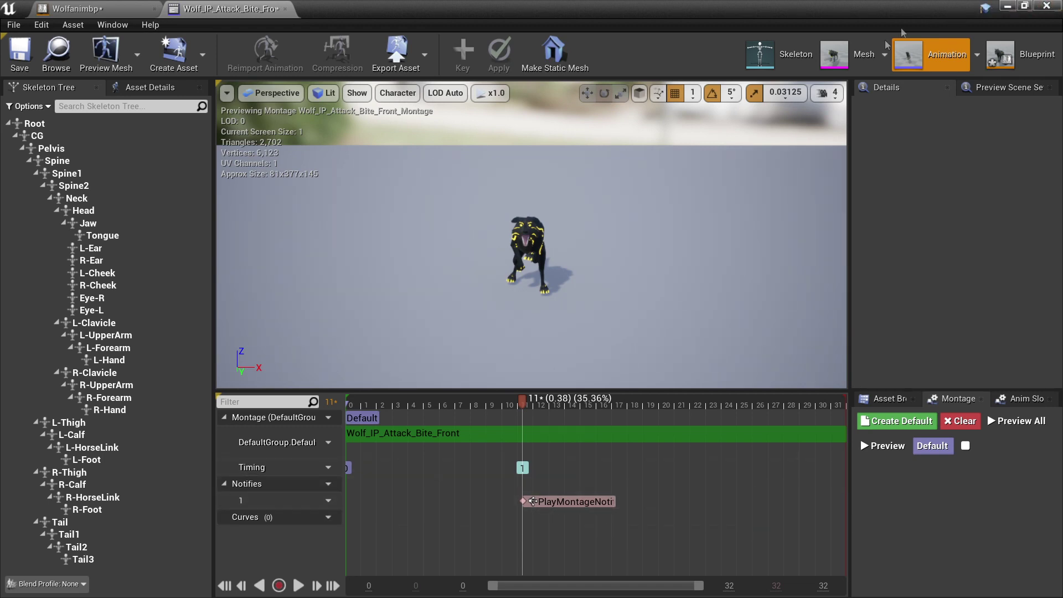
In Wolfanimbp's AnimGraph, insert a Slot 'DefaultSlot' node between the state machine and Output Pose, then compile
click(75, 9)
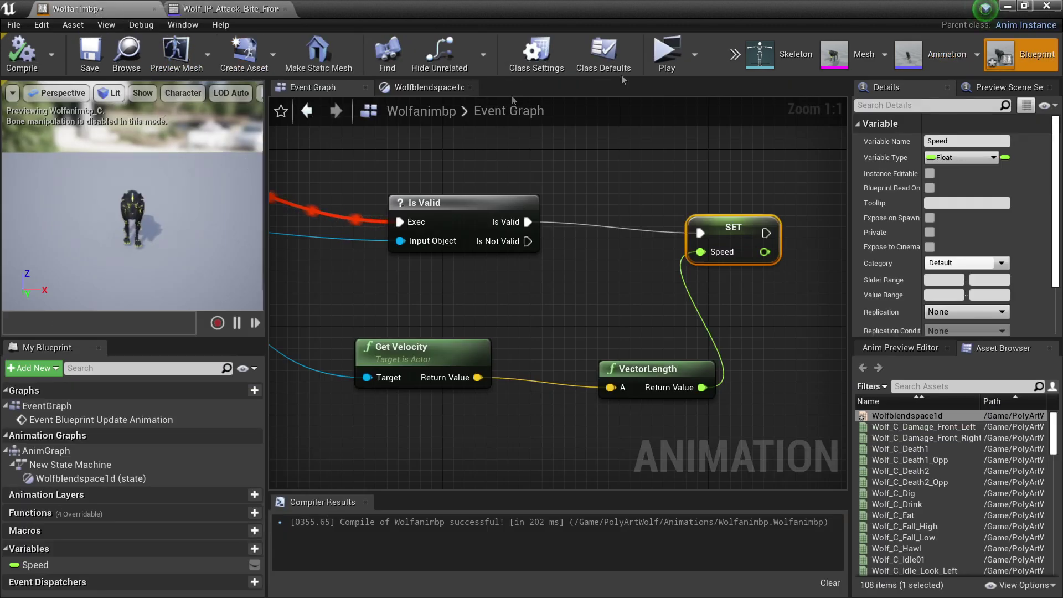
double_click(46, 450)
drag(532, 343, 376, 364)
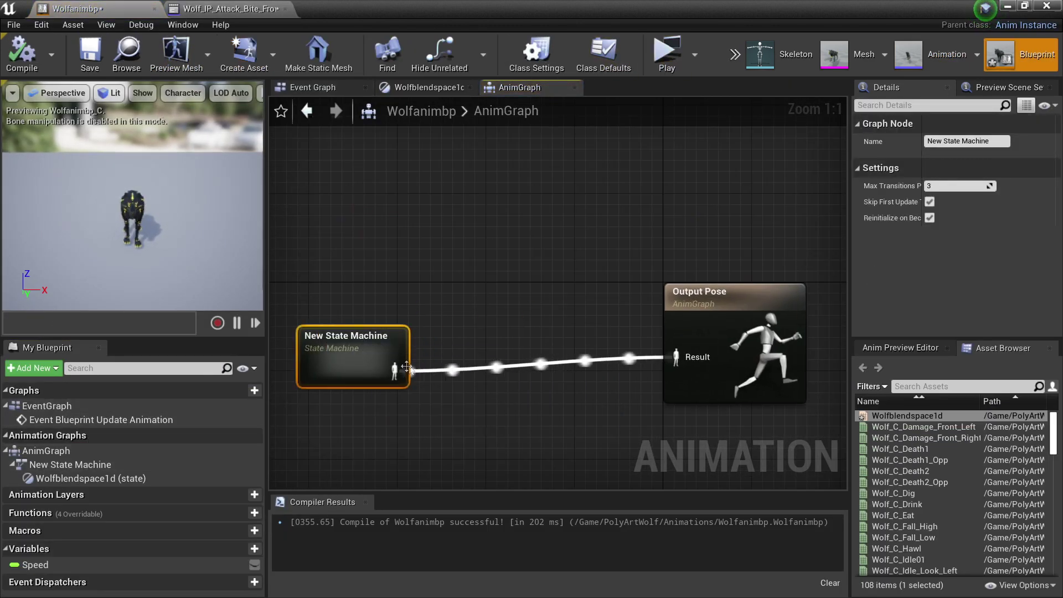
drag(498, 371, 499, 372)
text(slot)
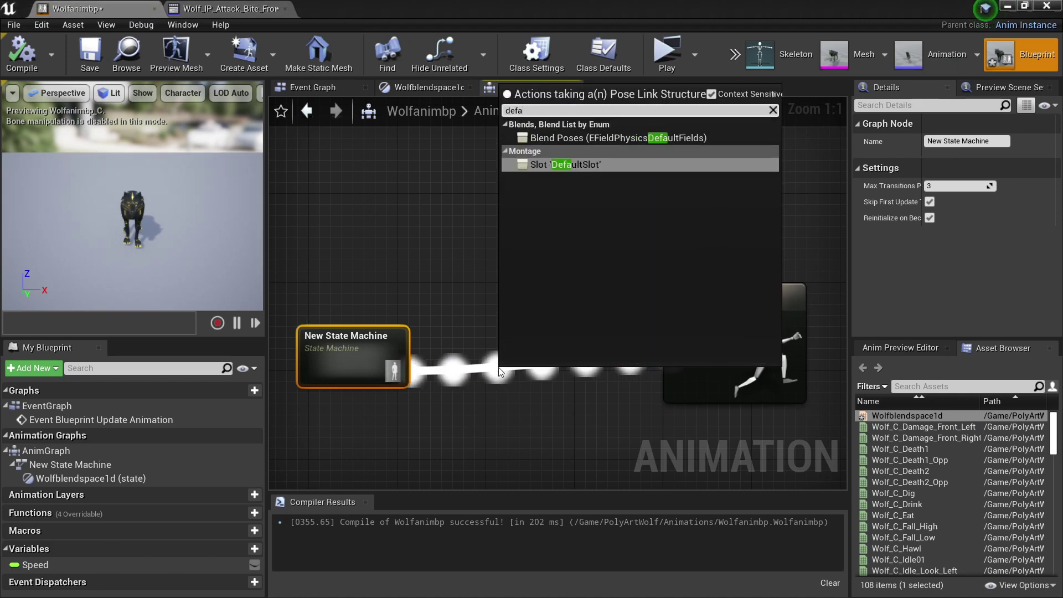
key(Return)
drag(596, 415, 676, 357)
click(551, 382)
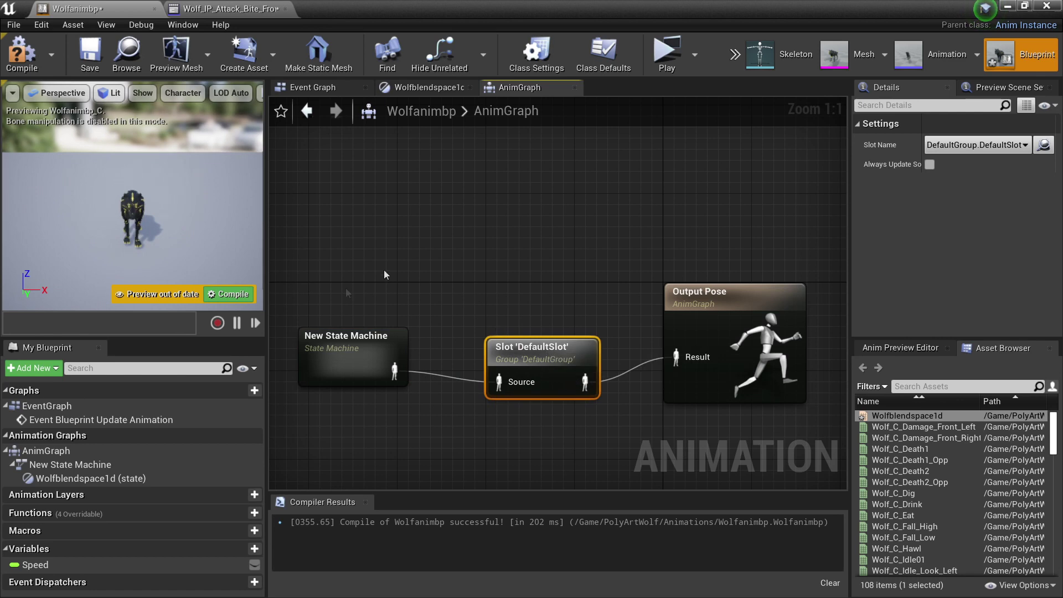
click(225, 8)
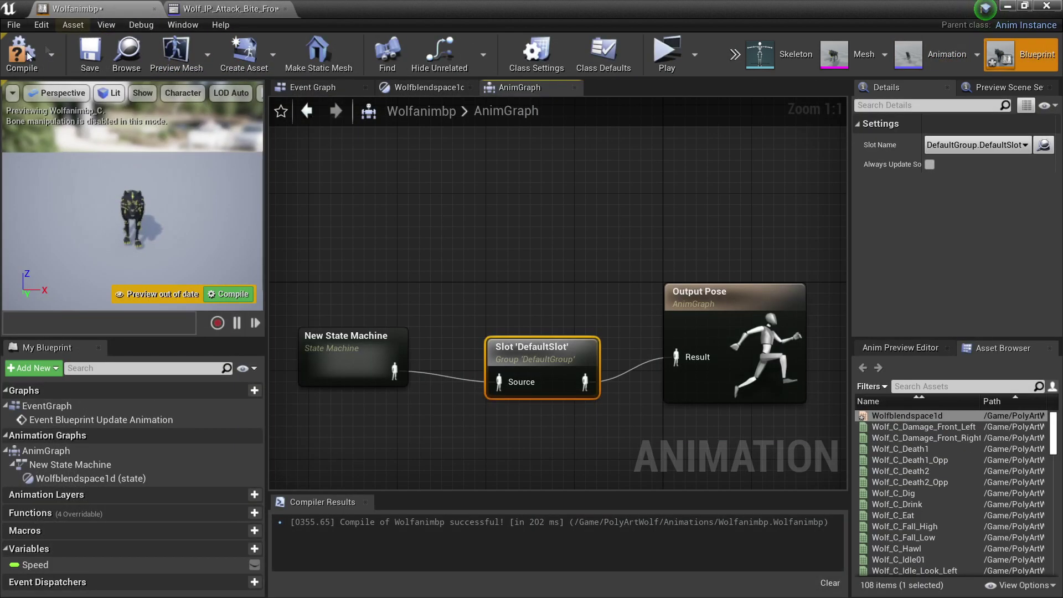
click(88, 8)
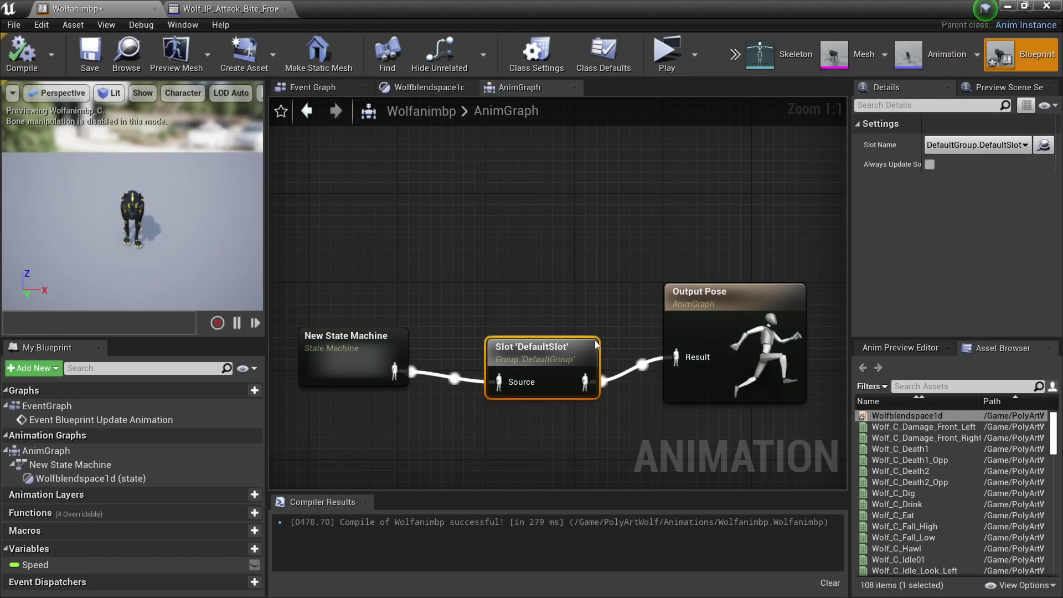
In BattleSimulatorKit's Units/Blueprints folder, create a child blueprint class of BaseEnemy_BP named WolfUnit
click(176, 7)
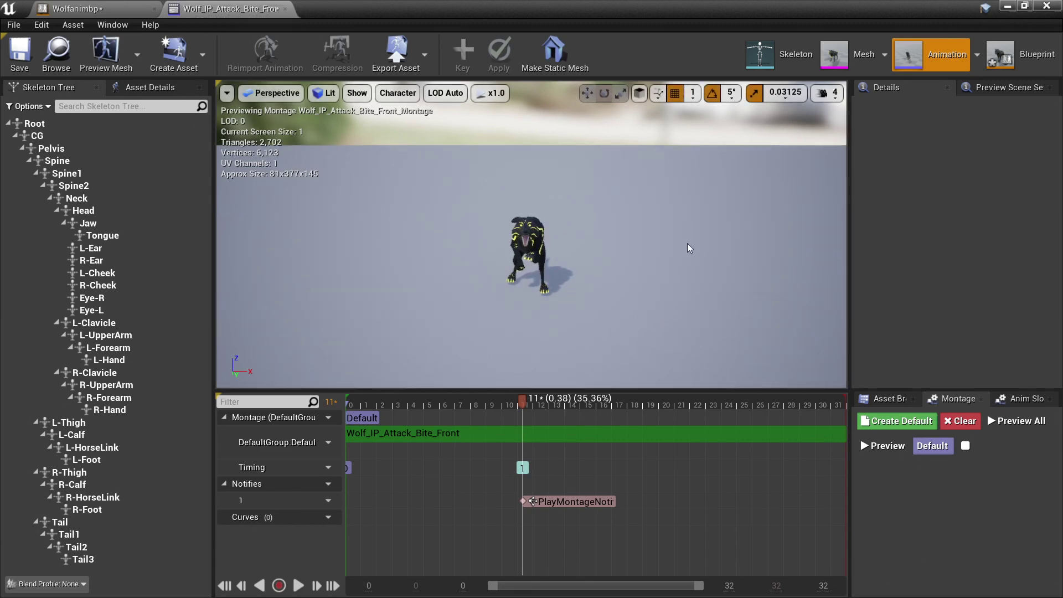
click(1007, 5)
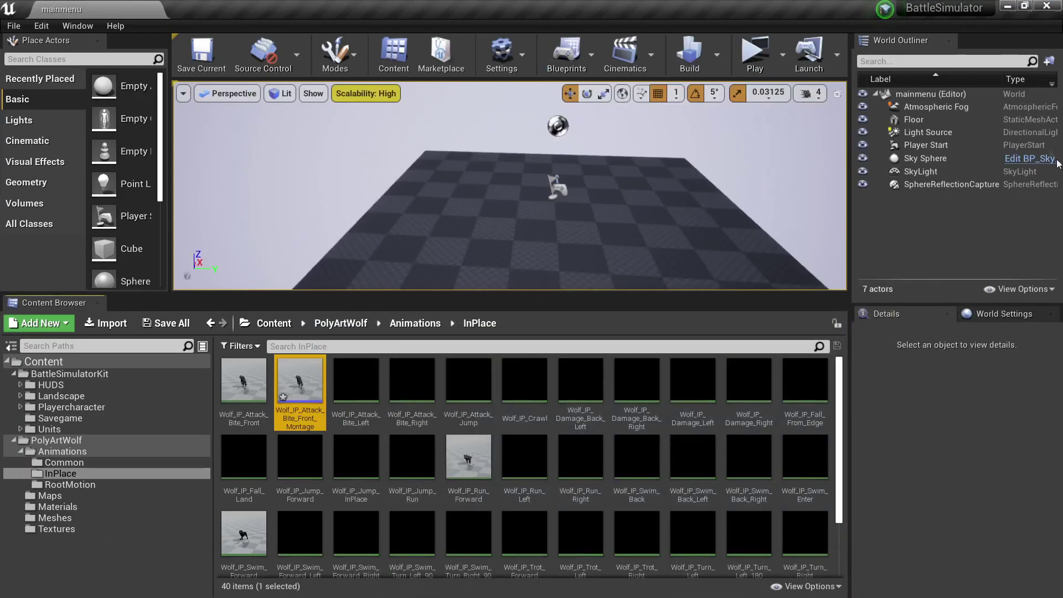
click(21, 451)
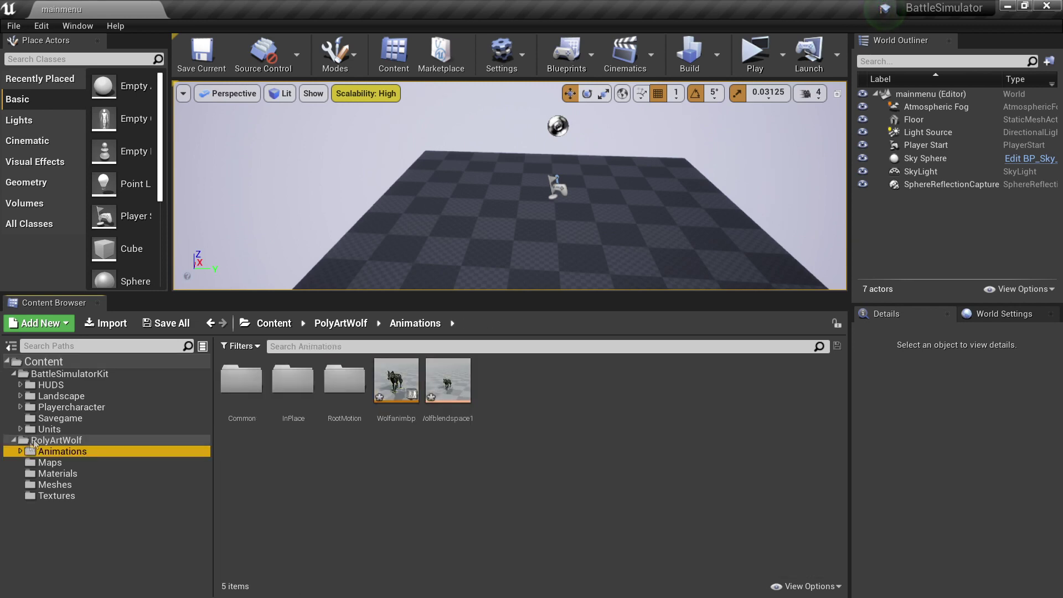
click(77, 433)
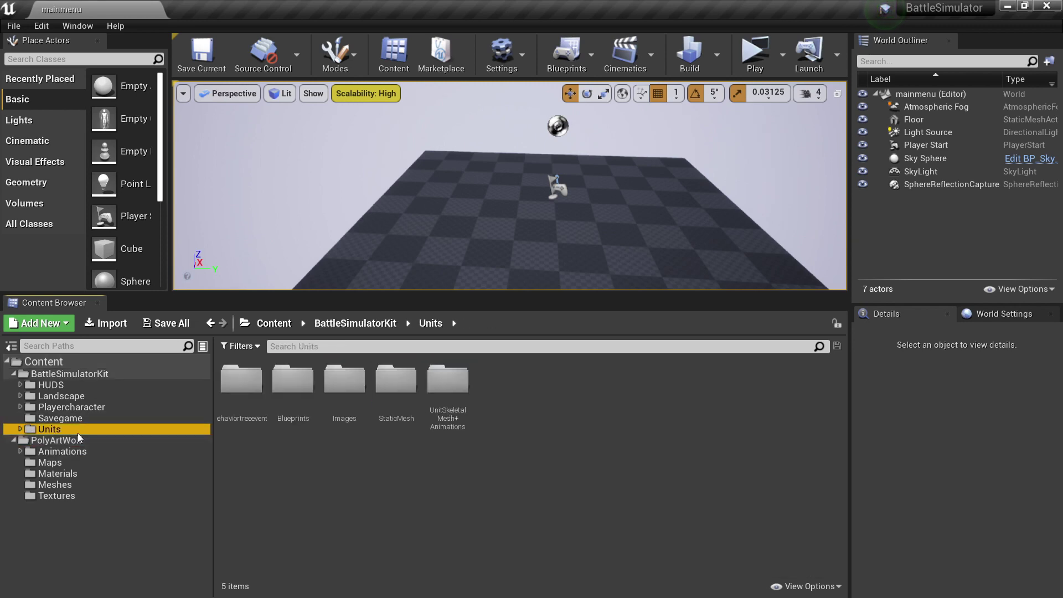
double_click(286, 382)
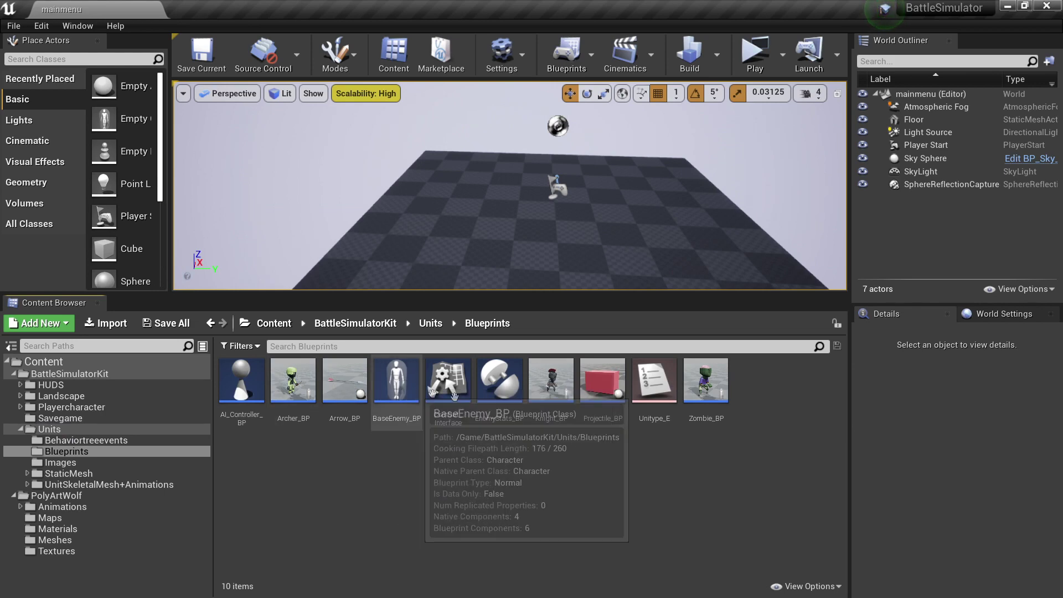
click(396, 381)
right_click(396, 381)
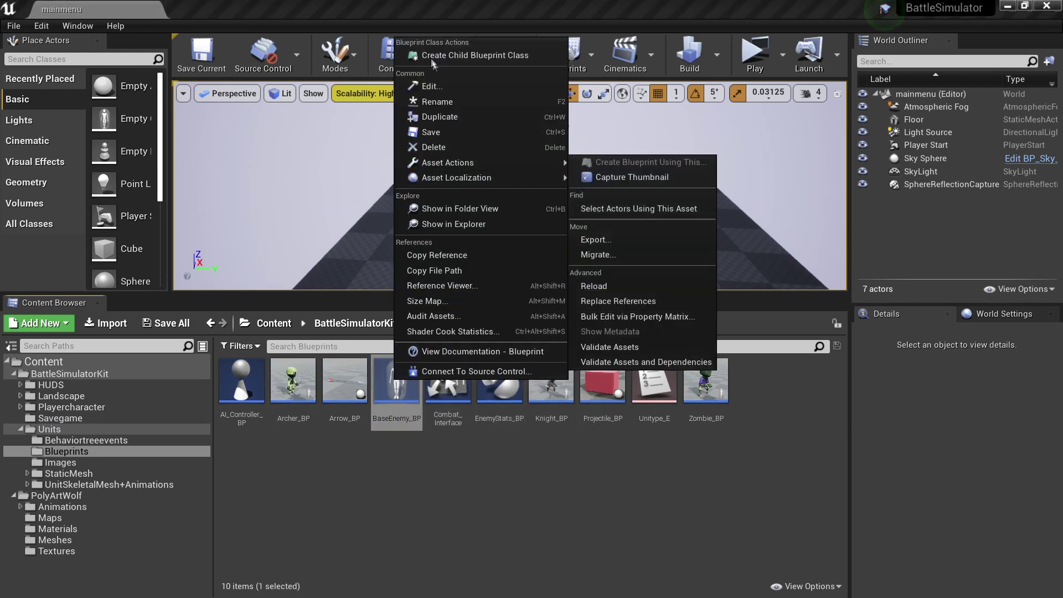
click(462, 56)
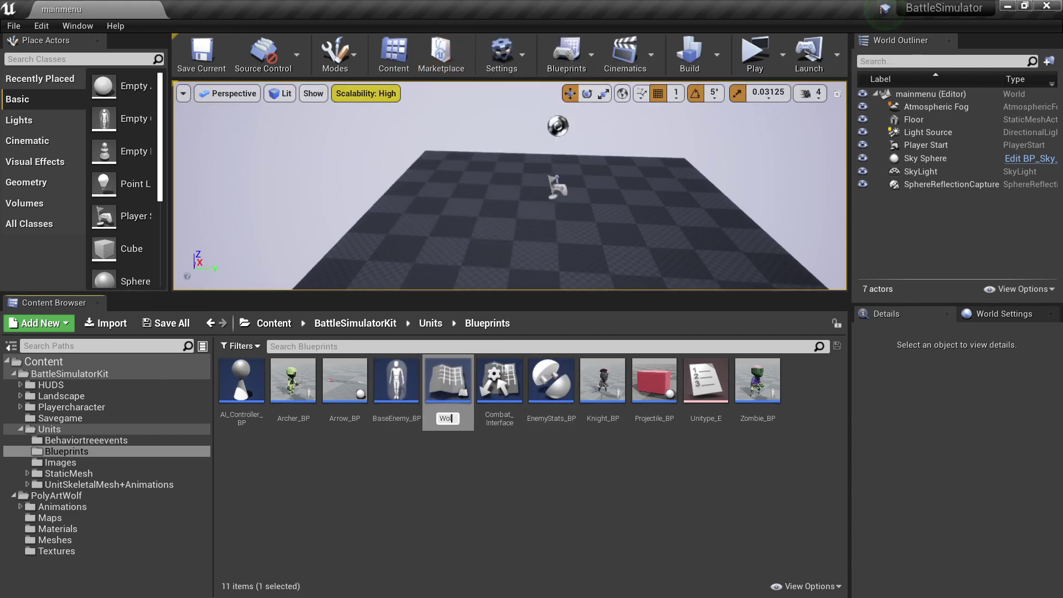
key(Return)
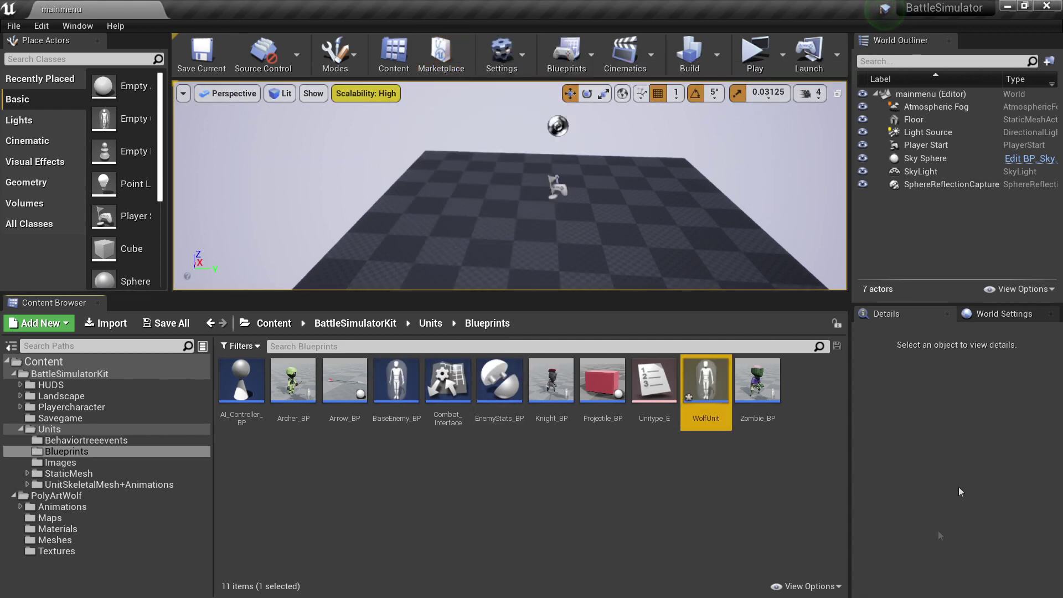
Open the WolfUnit blueprint and set its Unit Name to Wolf
double_click(718, 398)
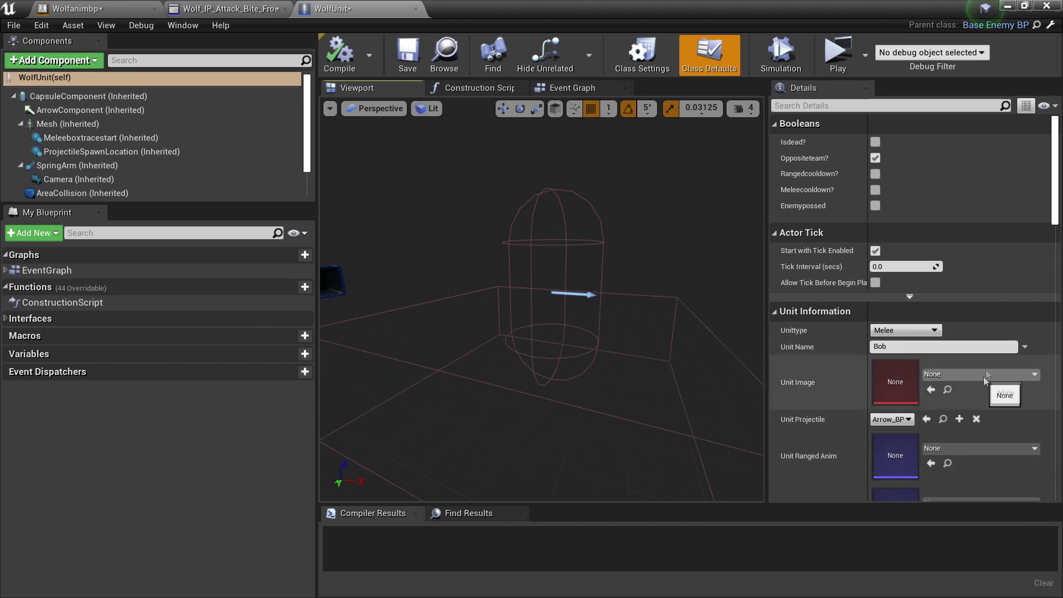
scroll(971, 353, down, 3)
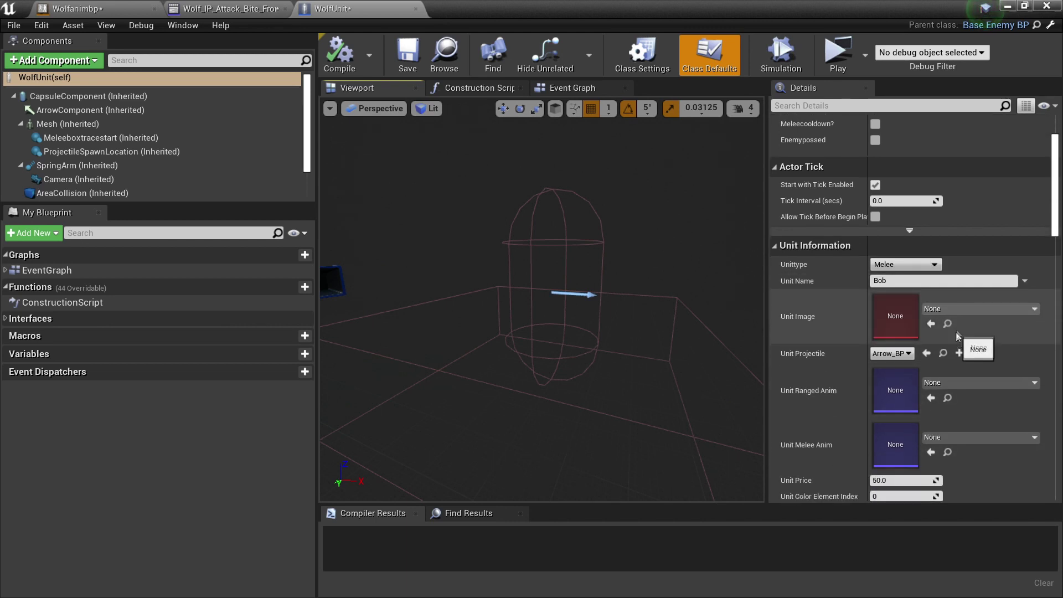
click(900, 285)
double_click(903, 283)
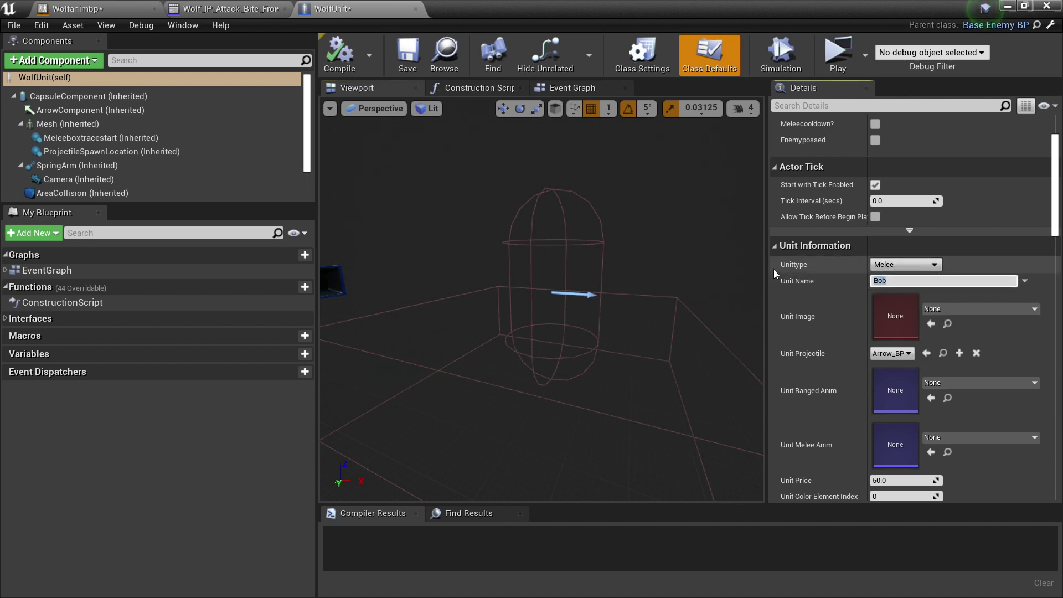
text(Wolf)
key(Return)
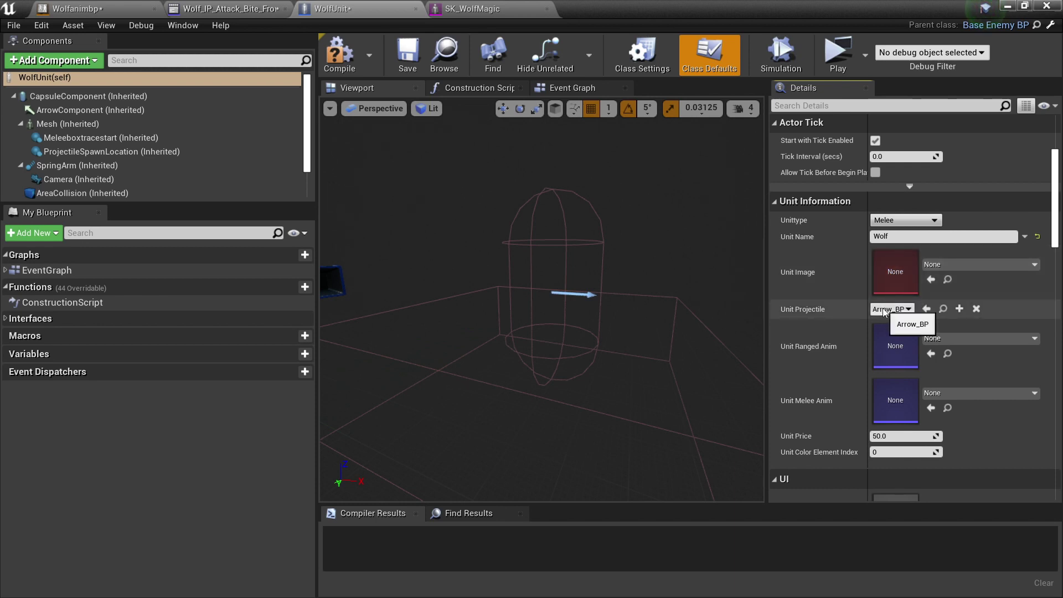
Set WolfUnit's Unit Image to the wolf texture and its Unit Melee Anim to Wolf_IP_Attack_Bite_Front_Montage
click(958, 263)
text(wolf)
click(918, 503)
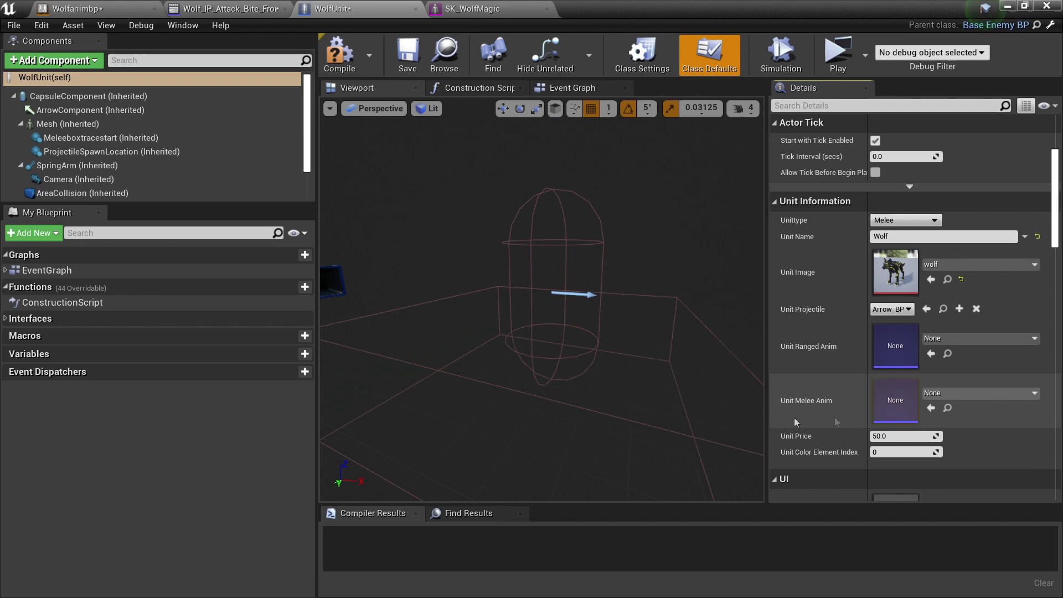
click(960, 393)
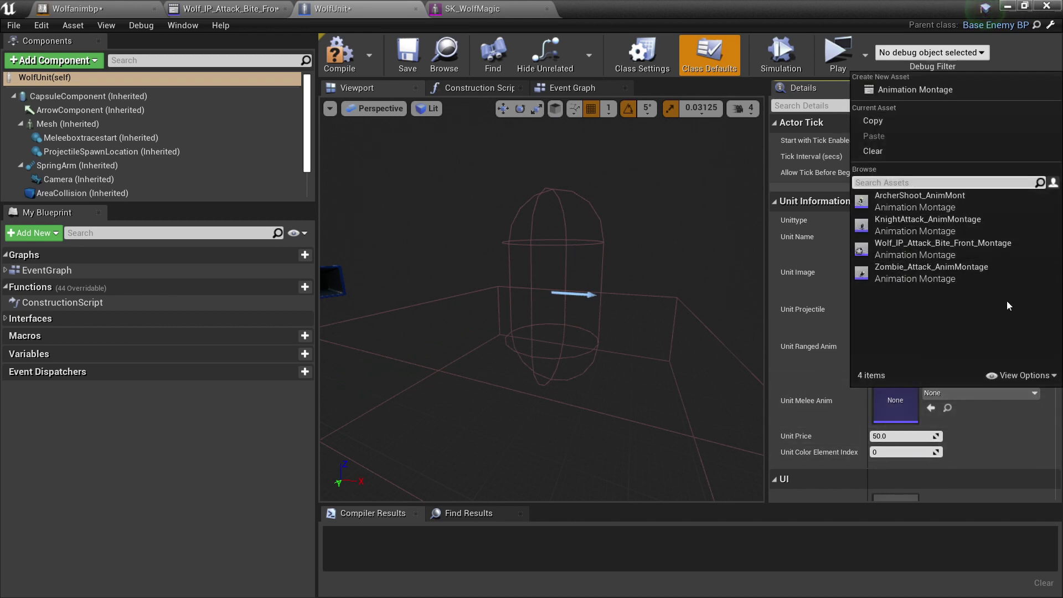
click(948, 244)
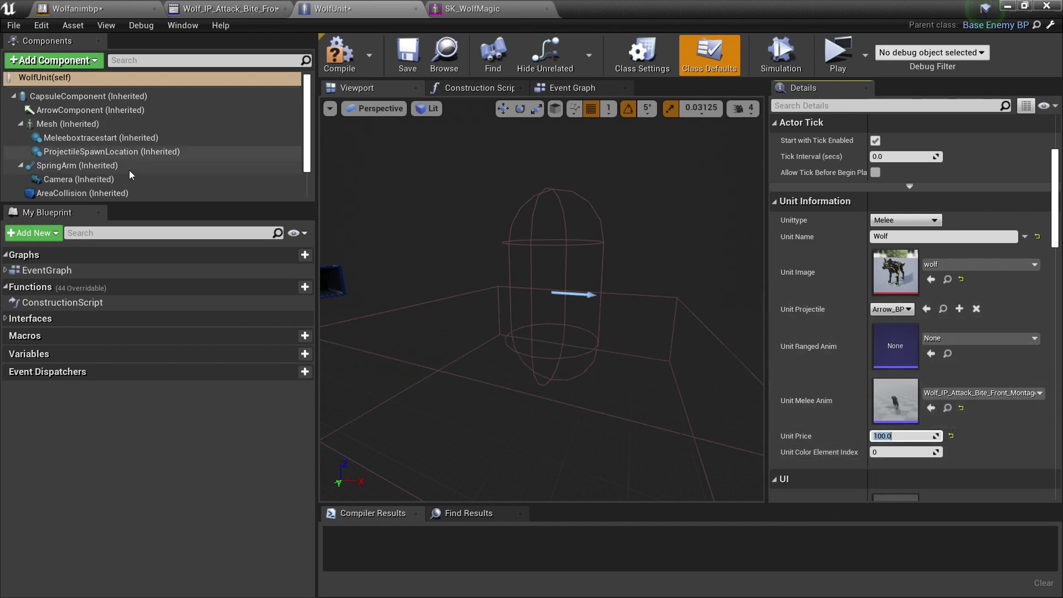
Set the WolfUnit mesh's Skeletal Mesh to SK_WolfMagic and its Anim Class to Wolfanimbp
click(111, 124)
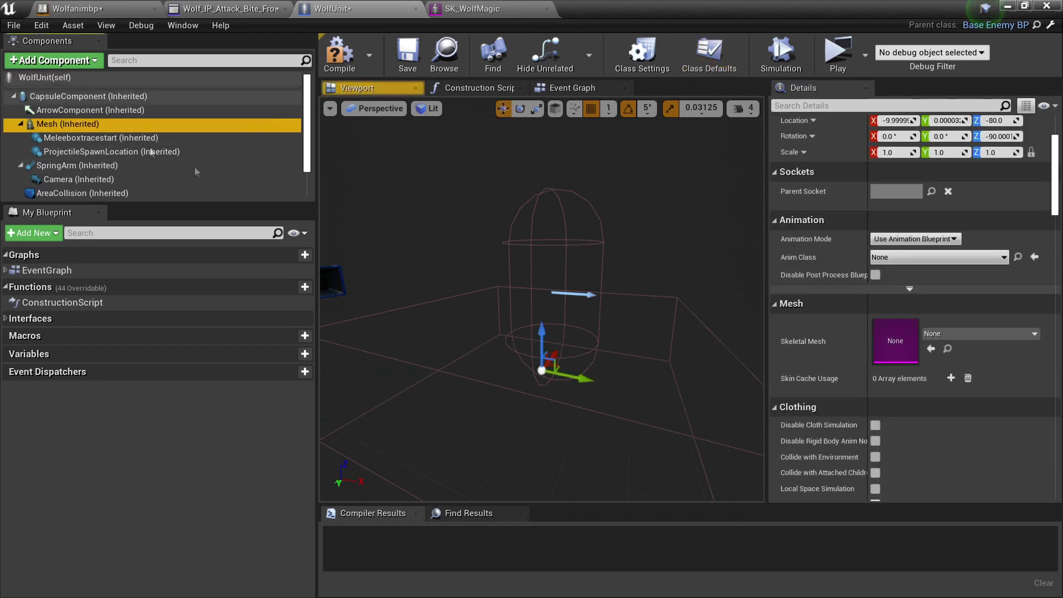
click(965, 335)
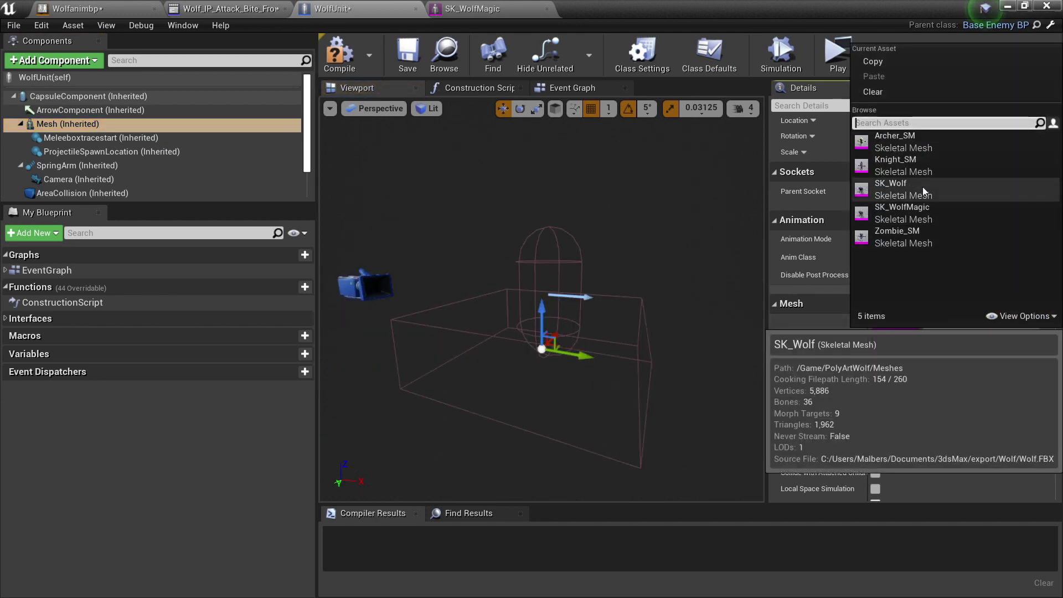
click(923, 211)
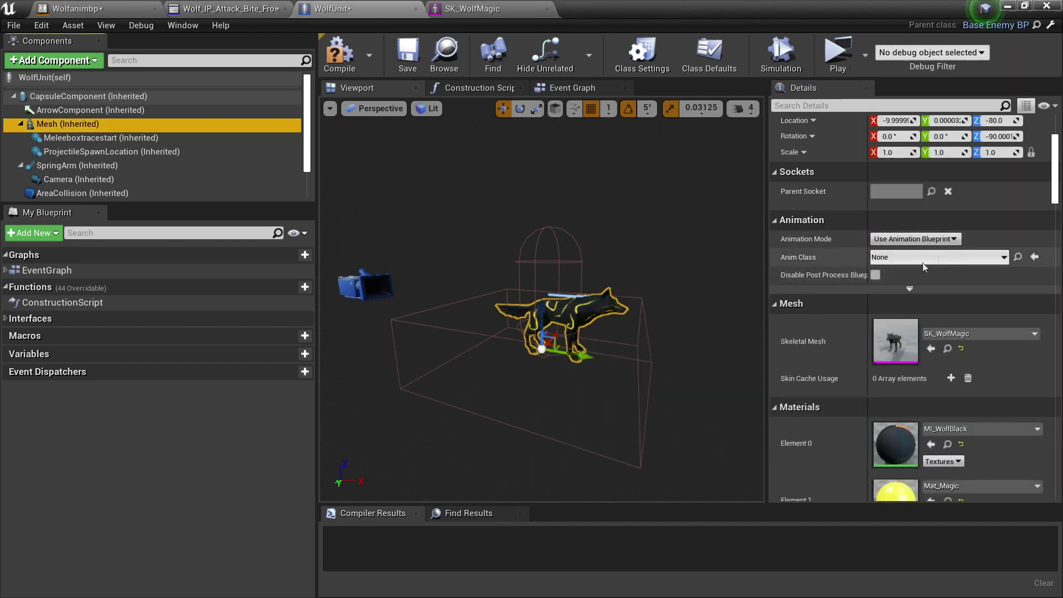
click(899, 256)
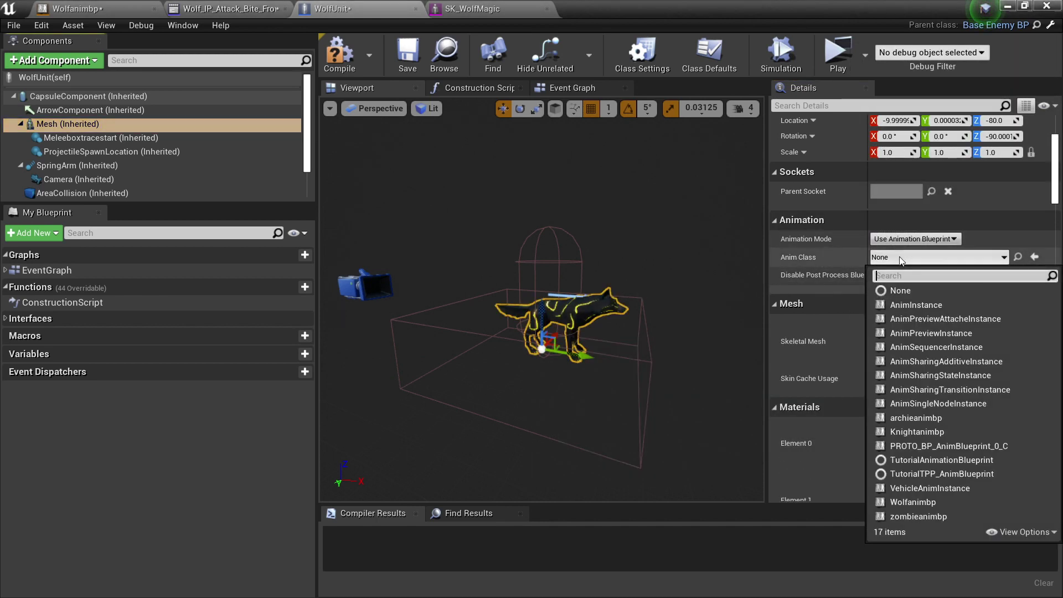
text(wol)
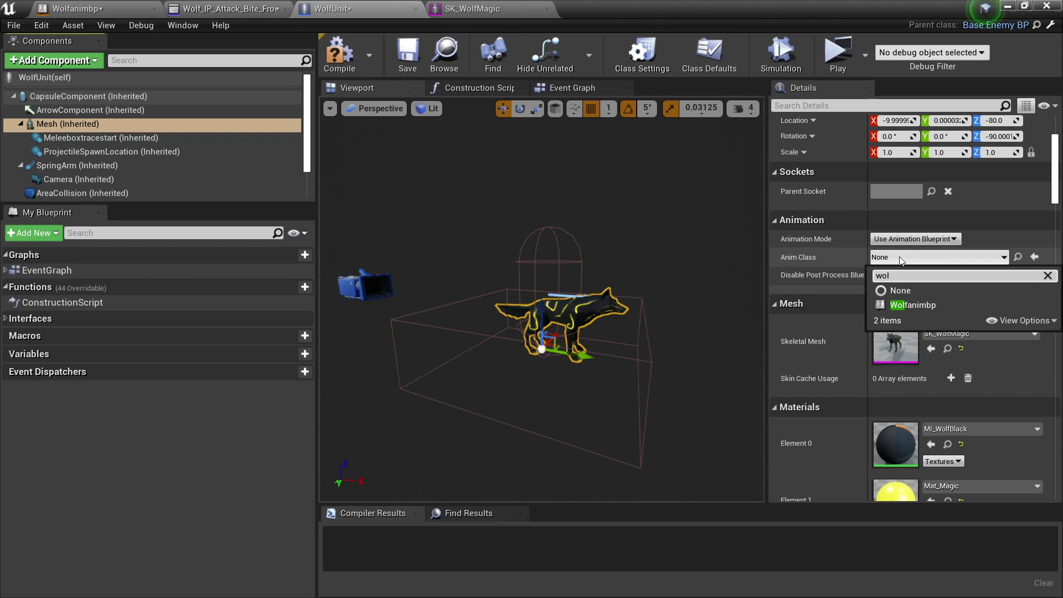
click(933, 305)
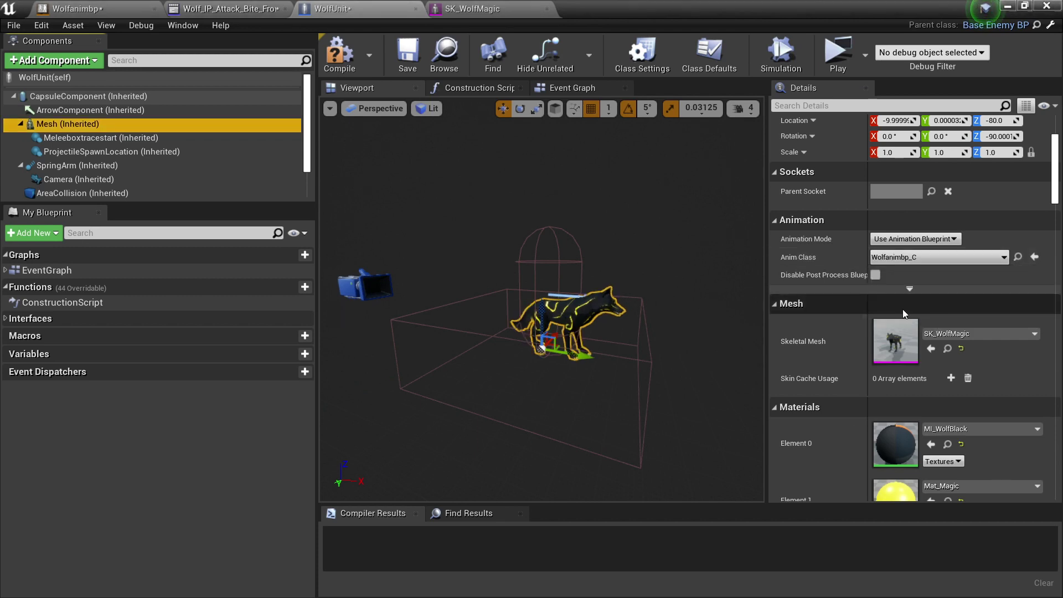
Set the capsule's half height to 44 and reposition the wolf mesh to about X -42, Z -60
scroll(642, 359, up, 3)
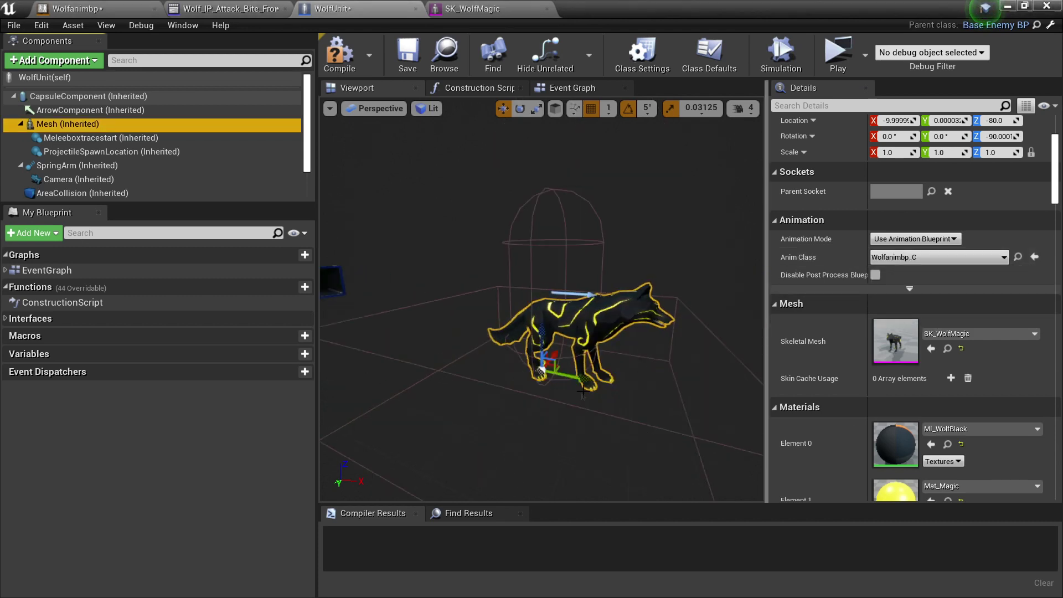
drag(554, 353, 533, 350)
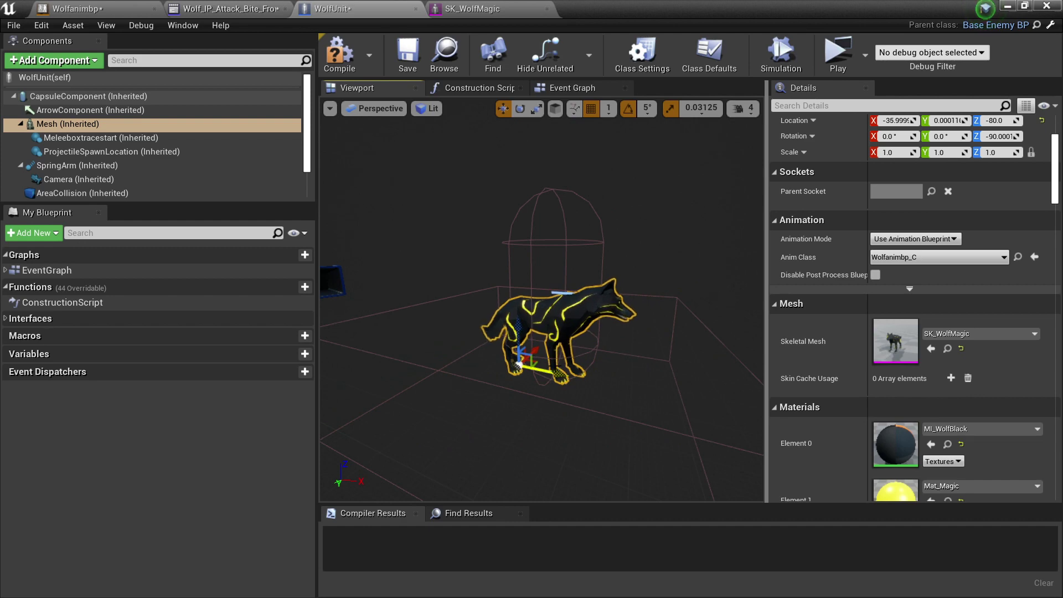
click(83, 97)
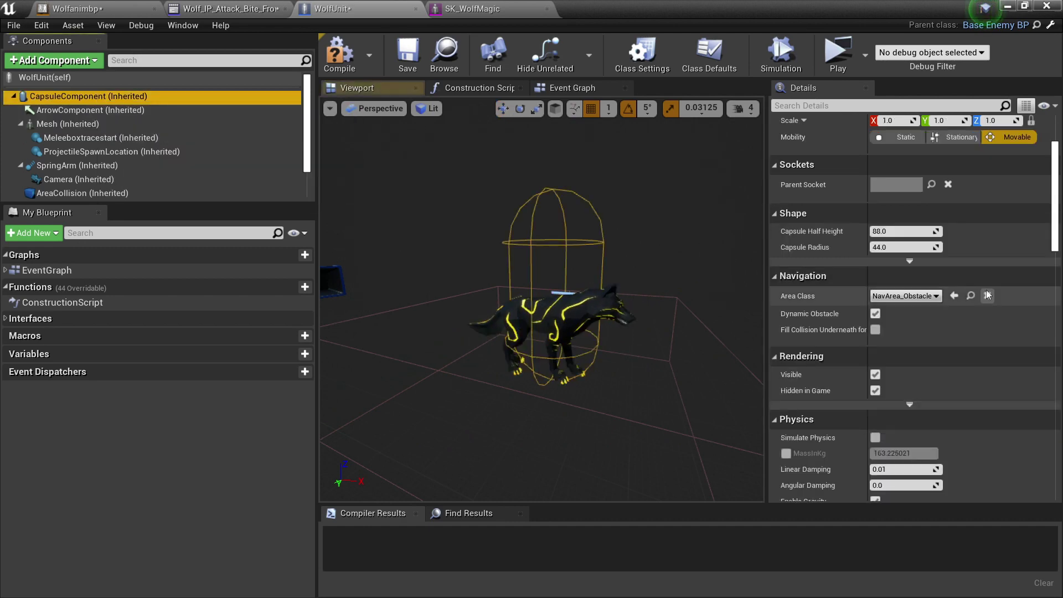
click(897, 230)
text(44)
key(Return)
click(68, 124)
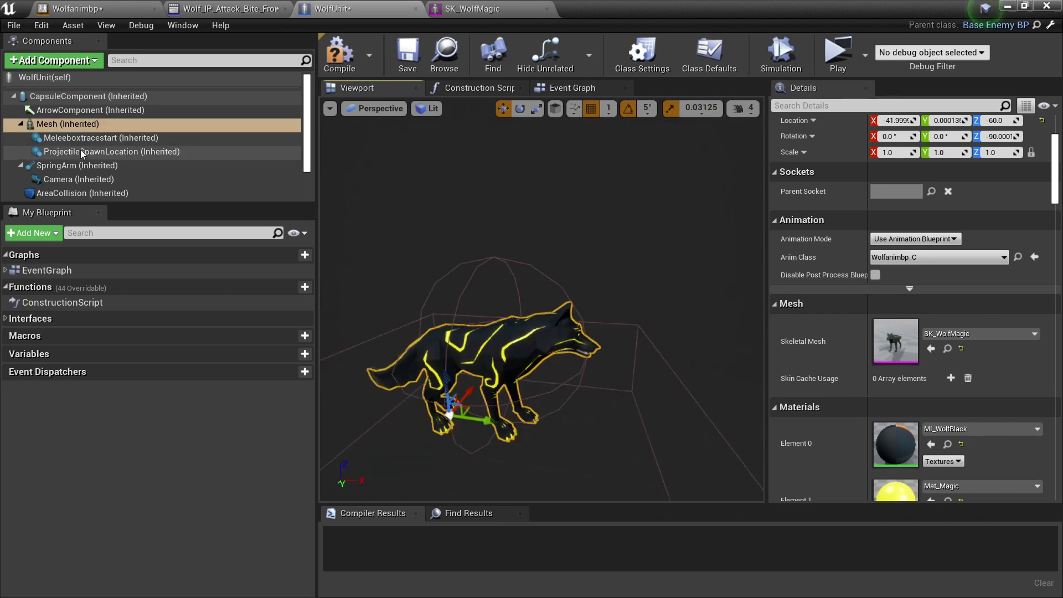
Move the Meleeboxtracestart component in front of the wolf's mouth, at about Y 111, Z 60
click(102, 138)
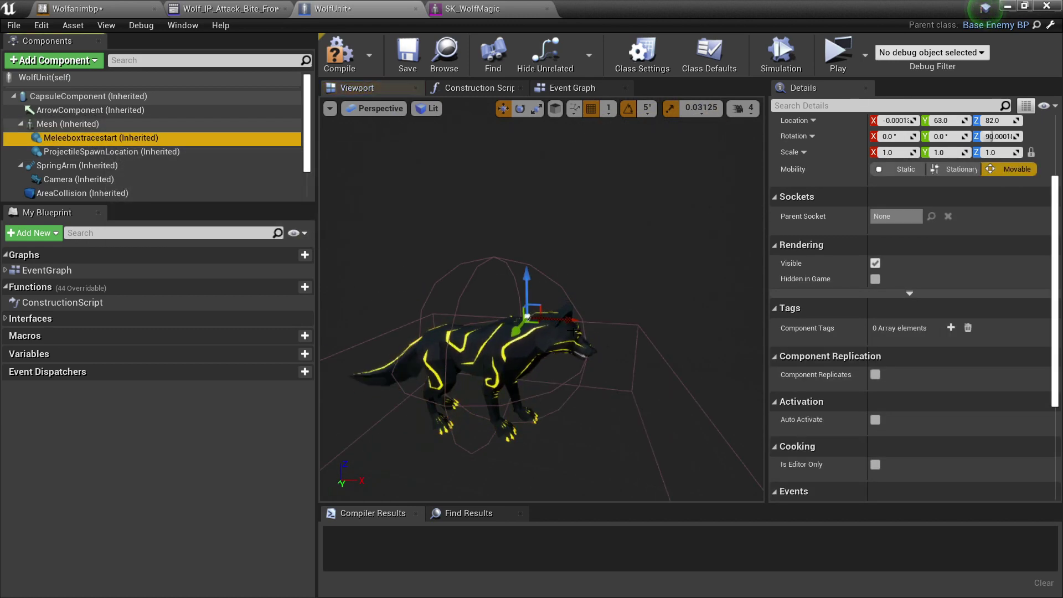
drag(573, 320, 650, 322)
drag(601, 288, 610, 312)
drag(635, 350, 640, 349)
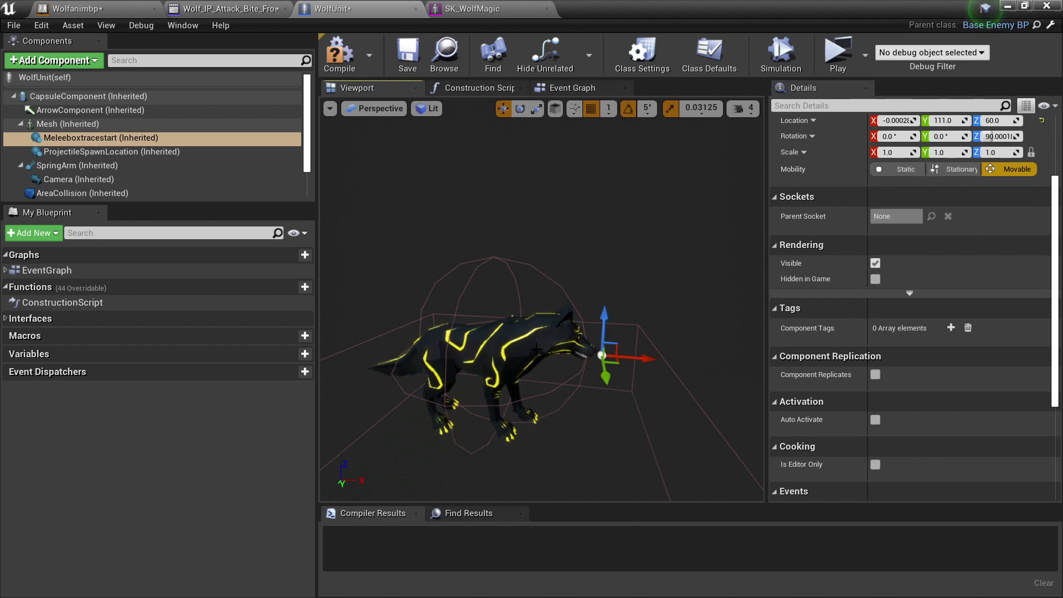
Review the wolf mesh's material elements and WolfUnit's Unit Color Element Index
click(576, 340)
scroll(967, 463, down, 2)
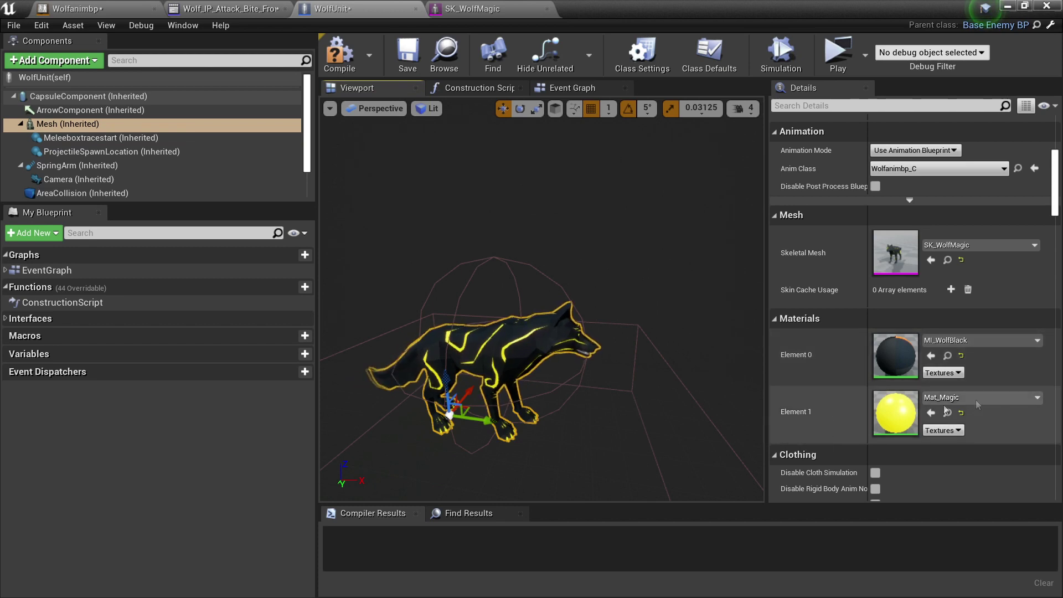
click(48, 78)
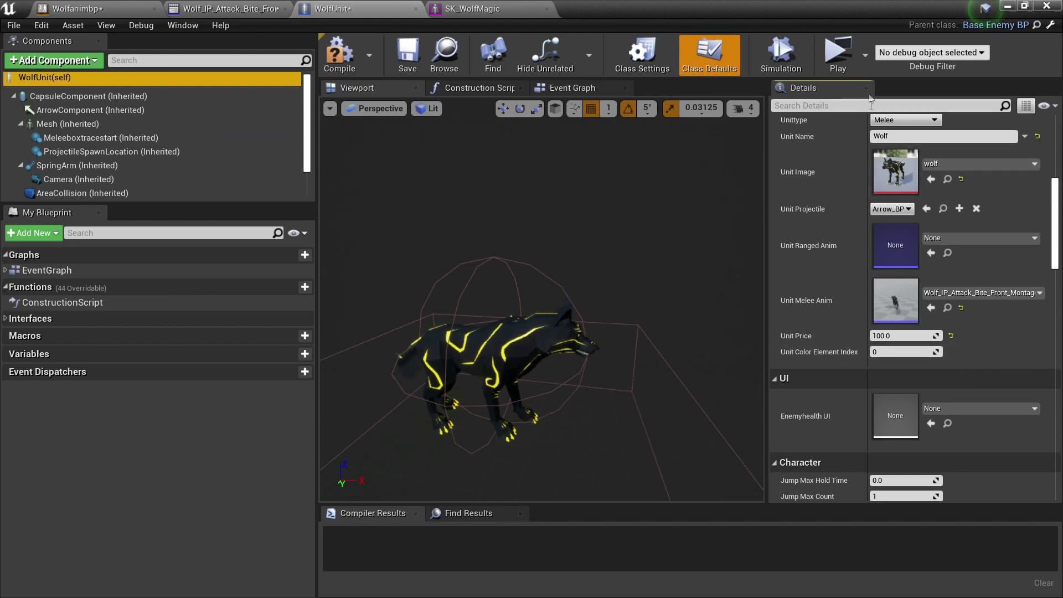
Preview team colours in the game's Sandbox mode with an Archer on each team, then check the wolf mesh's materials
click(836, 51)
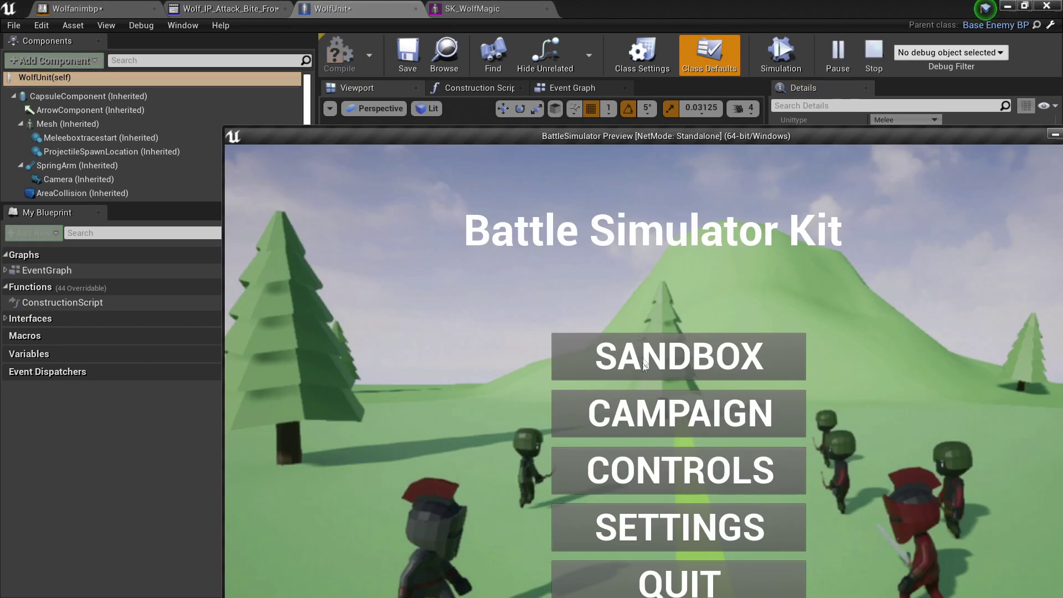
click(644, 365)
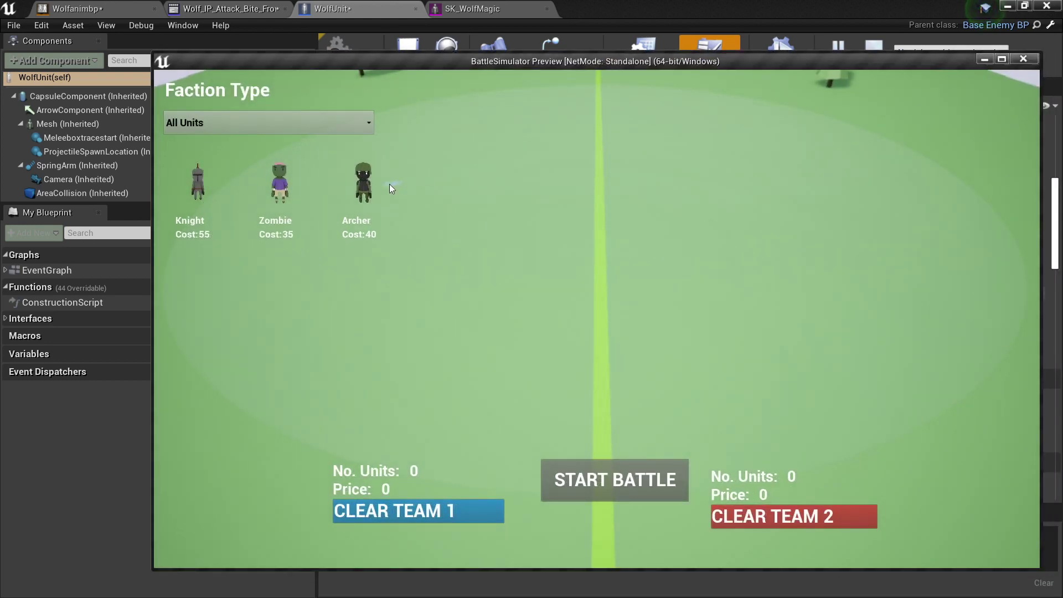
click(526, 336)
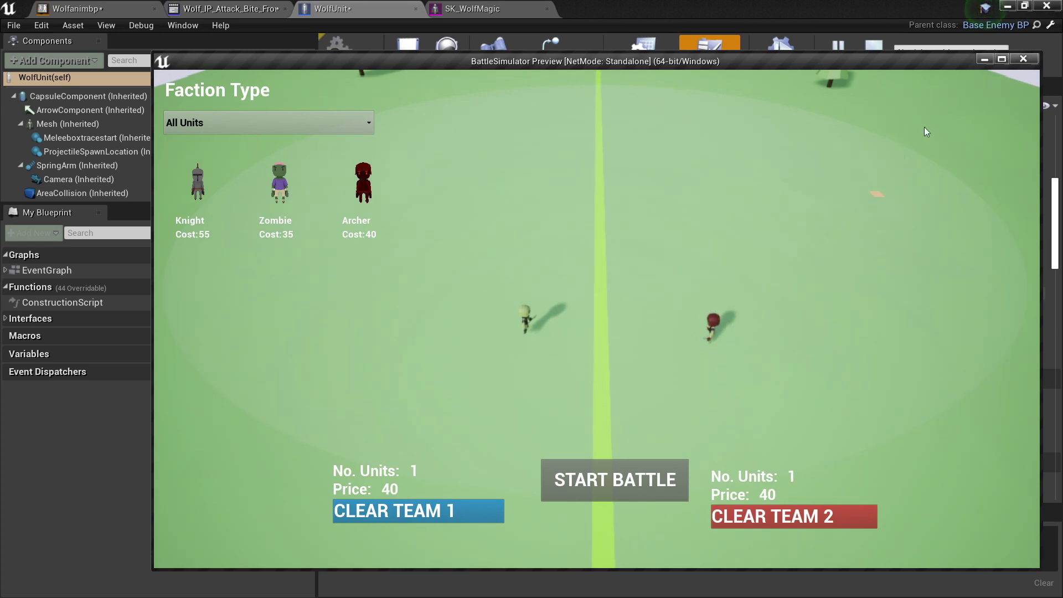
click(1023, 60)
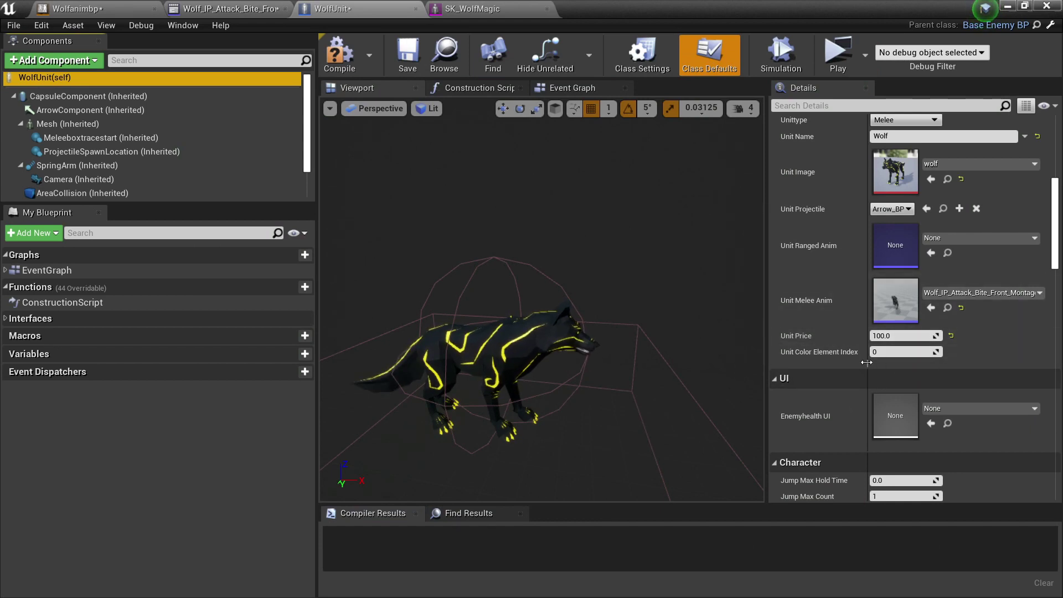
click(515, 341)
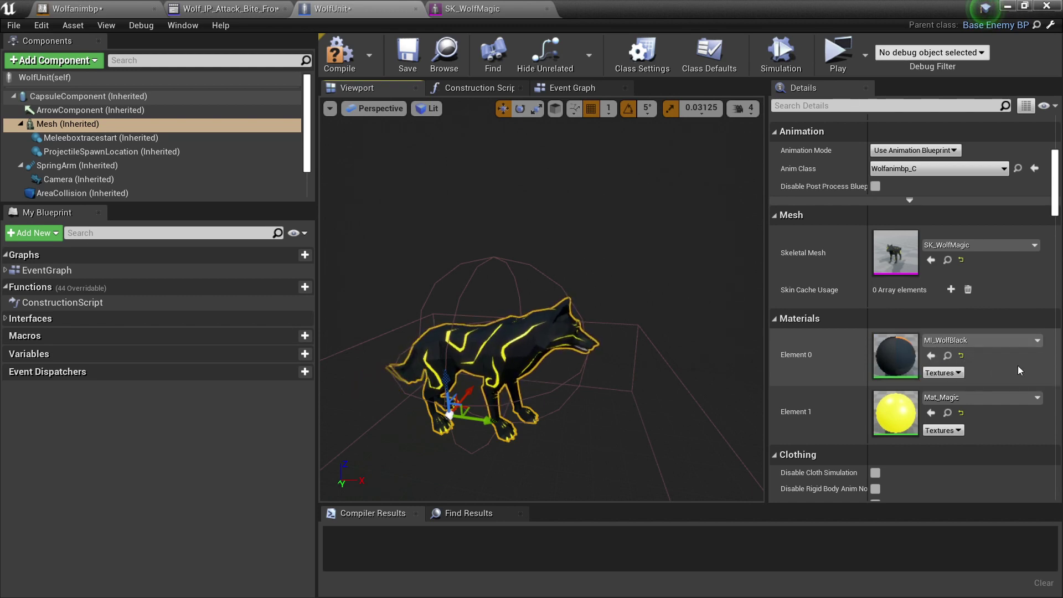
In WolfUnit's EnemyStats component, set Health and Max Health to 200, Speed to 900 and Attack Damage to 45
scroll(166, 166, down, 2)
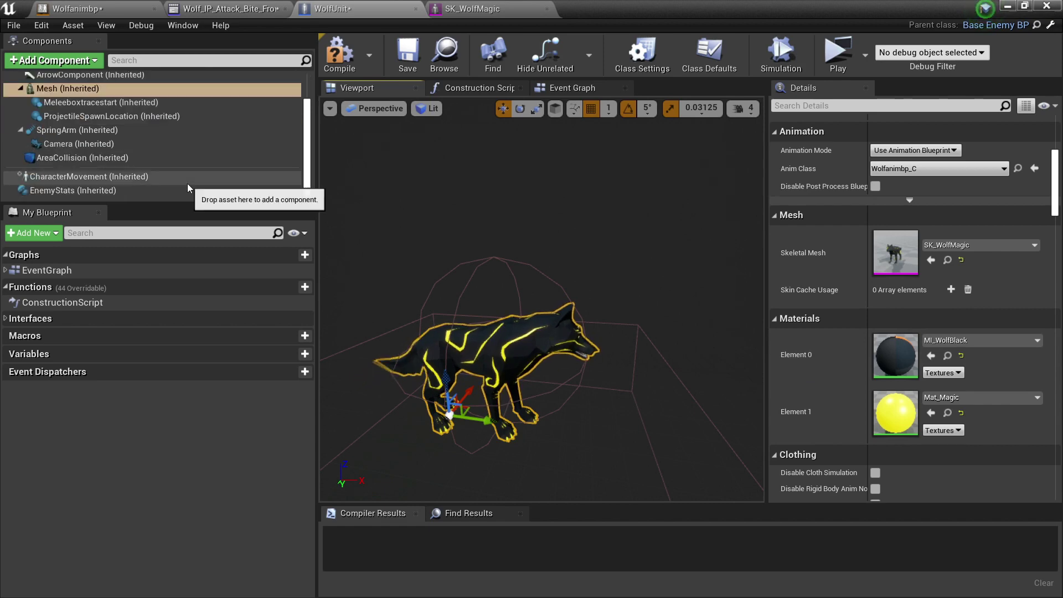
click(54, 191)
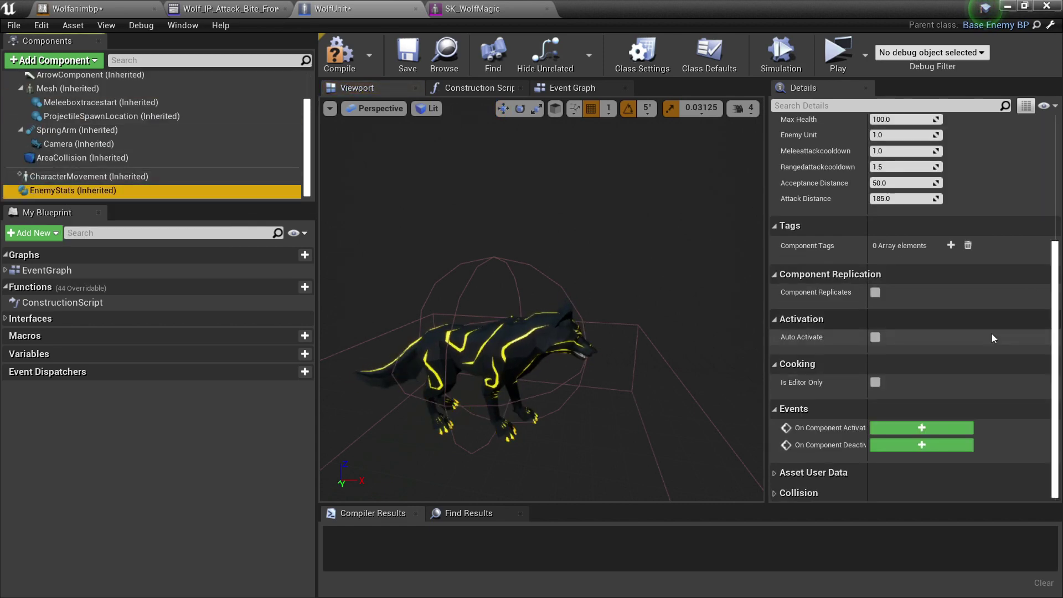
scroll(991, 334, up, 2)
scroll(972, 301, up, 2)
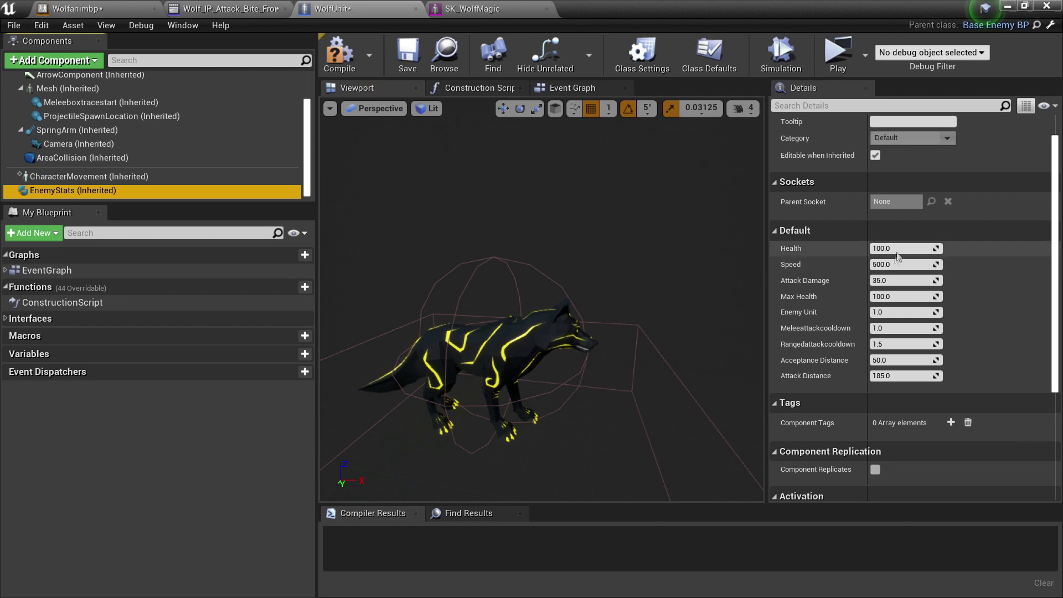
click(903, 248)
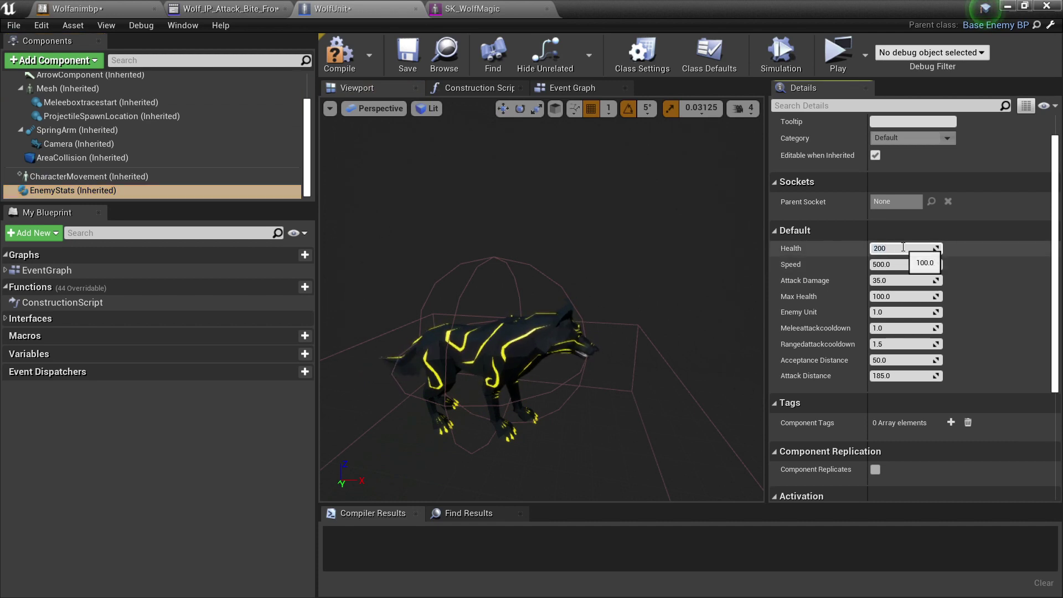
click(881, 297)
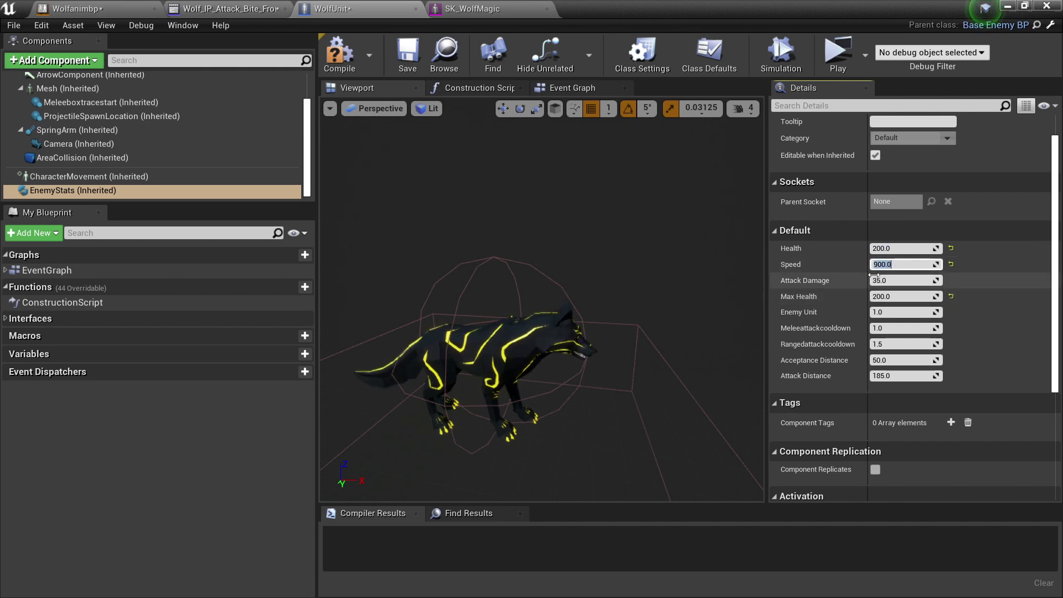
click(891, 280)
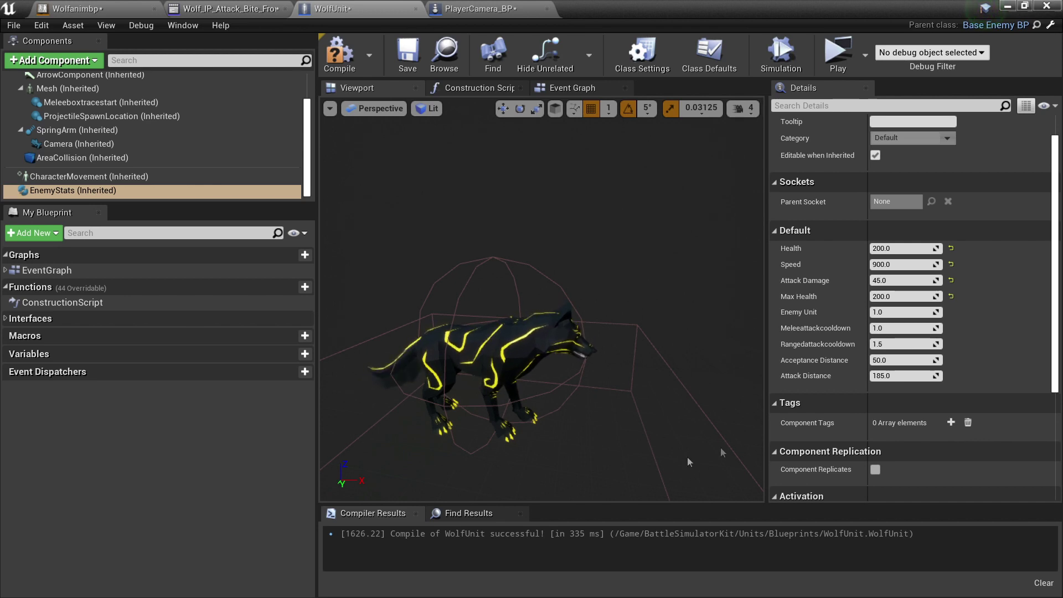
Set the Meleeattackcooldown of WolfUnit's EnemyStats to 2
click(891, 330)
text(2)
key(Return)
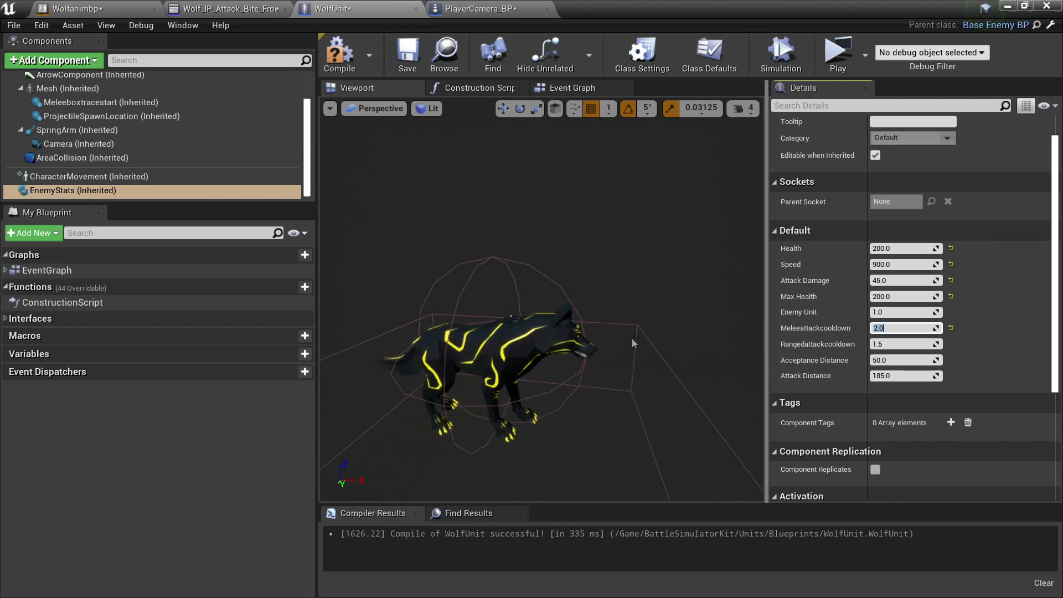
Open PlayerCamera_BP from the Playercharacter/Blueprints folder and select its Factions variable
click(1009, 8)
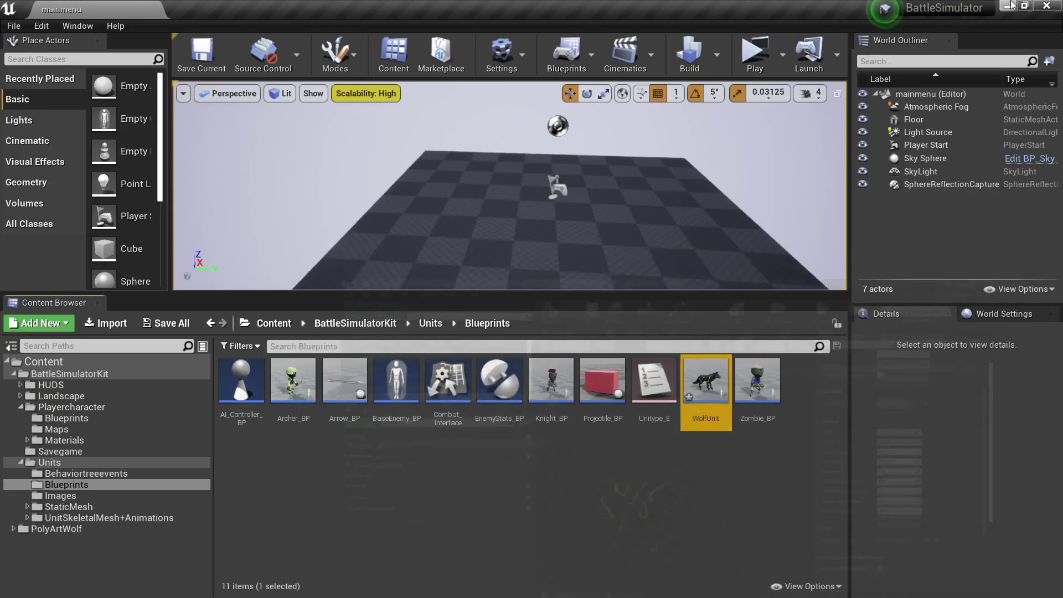
double_click(99, 408)
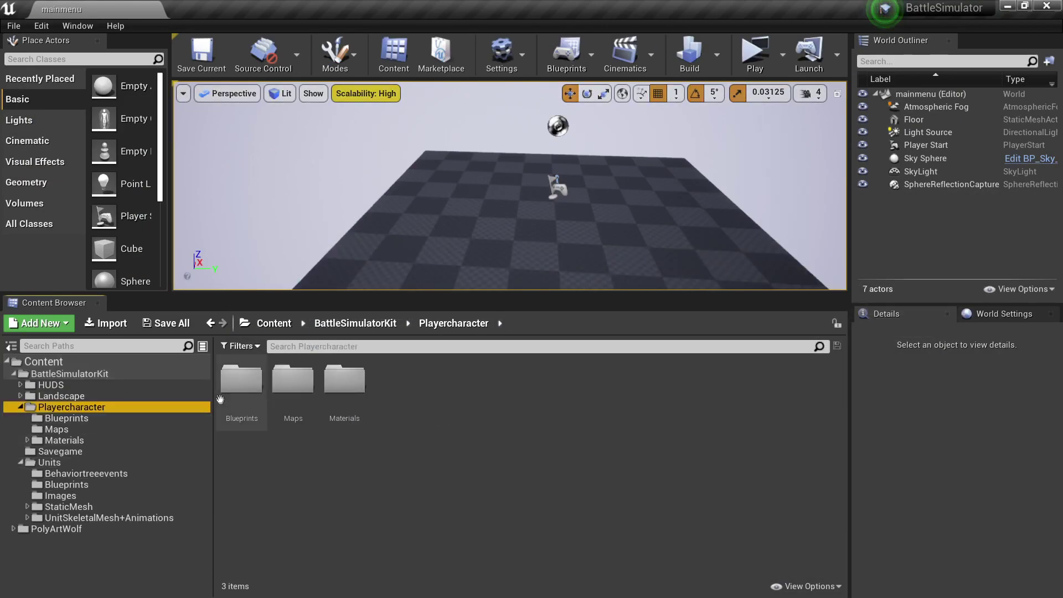
double_click(239, 381)
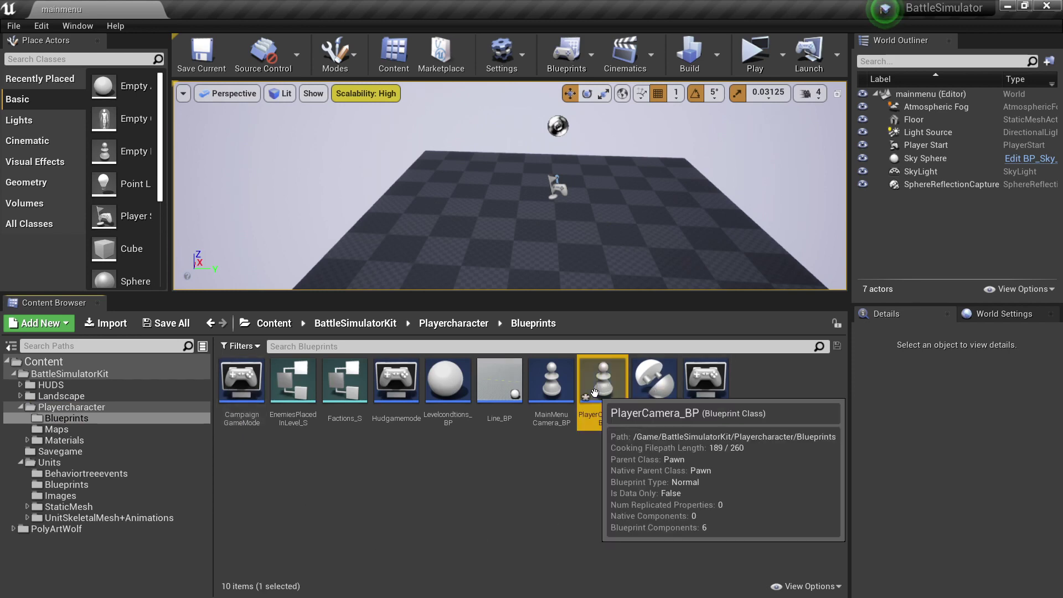
double_click(600, 389)
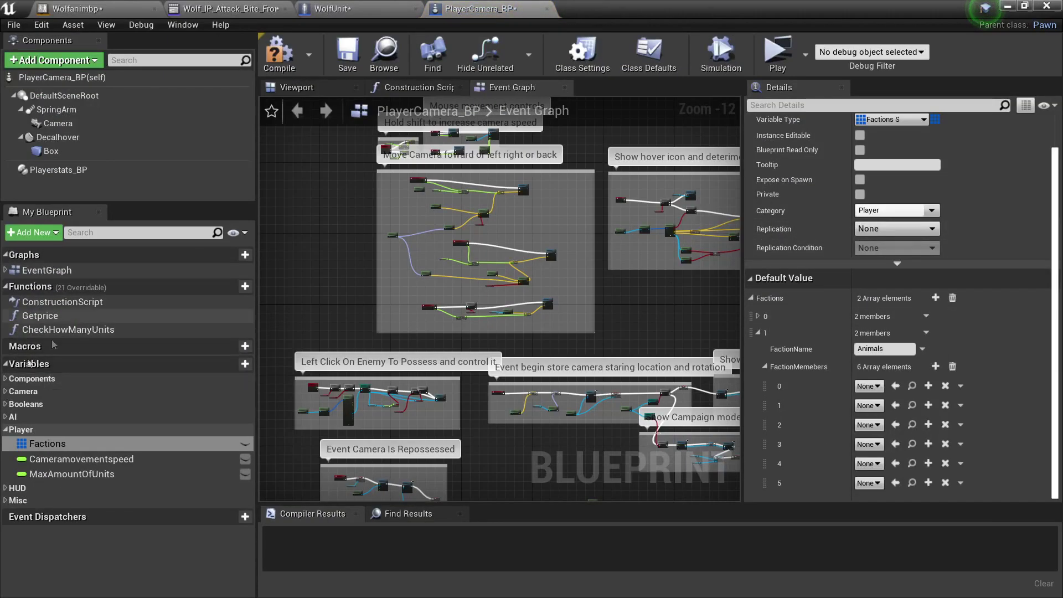
click(4, 431)
click(5, 431)
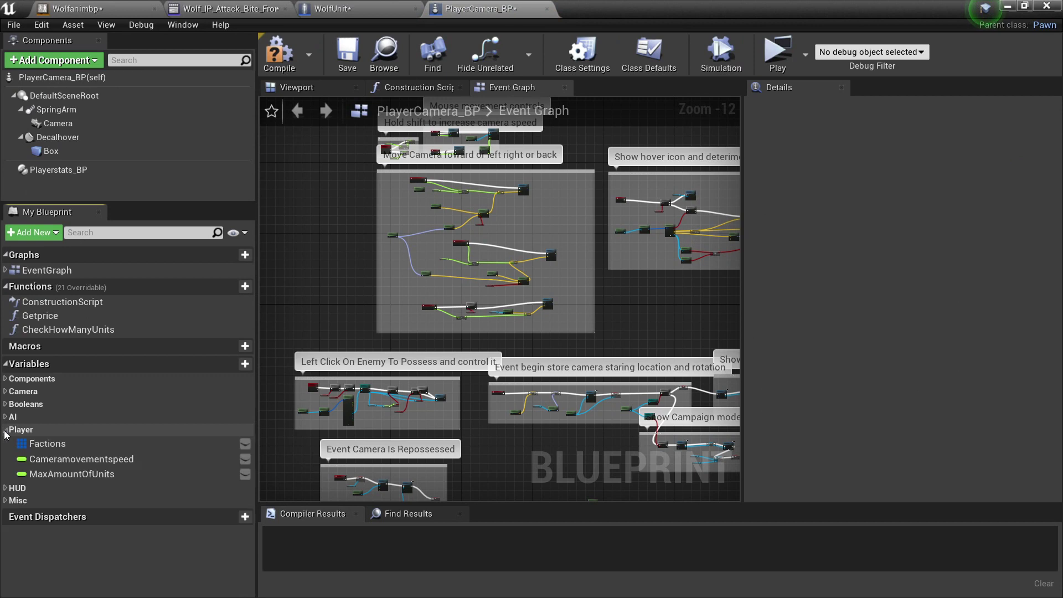
click(42, 449)
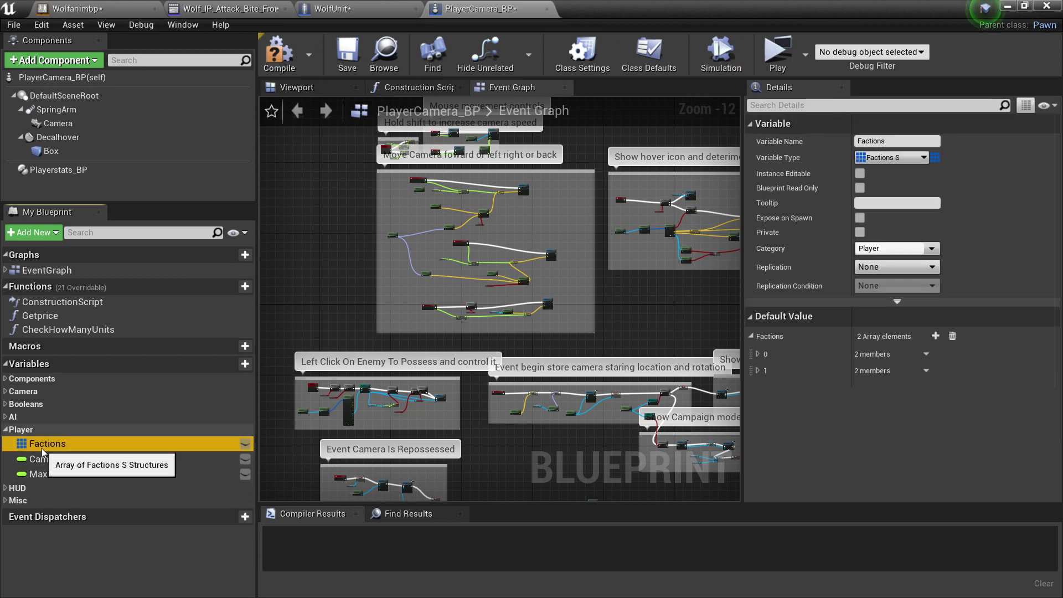
Set the FactionName of Factions entry 1 to Animals and expand its FactionMemebers array
click(935, 336)
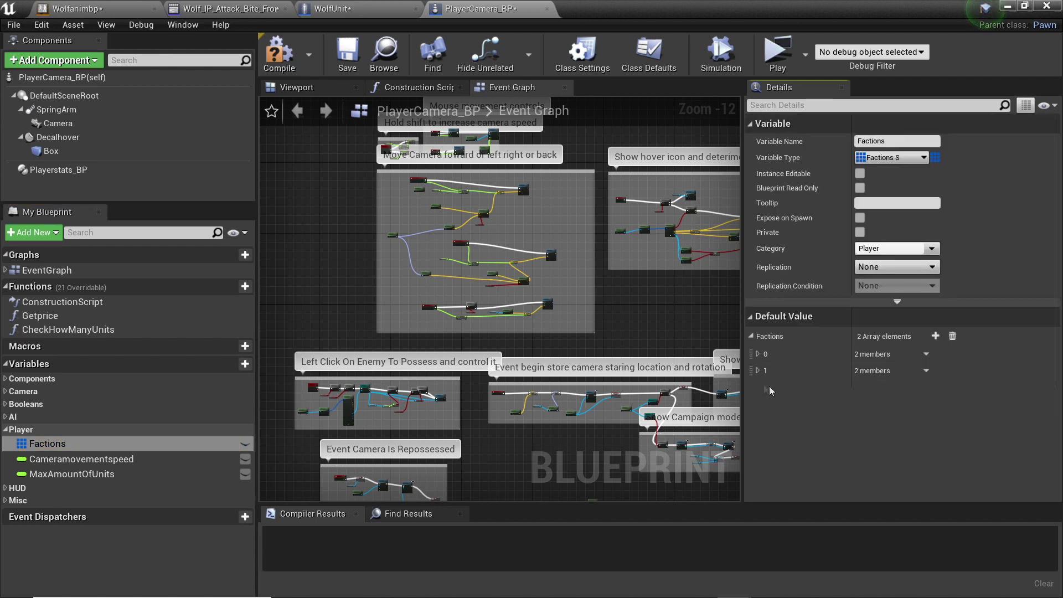
click(758, 371)
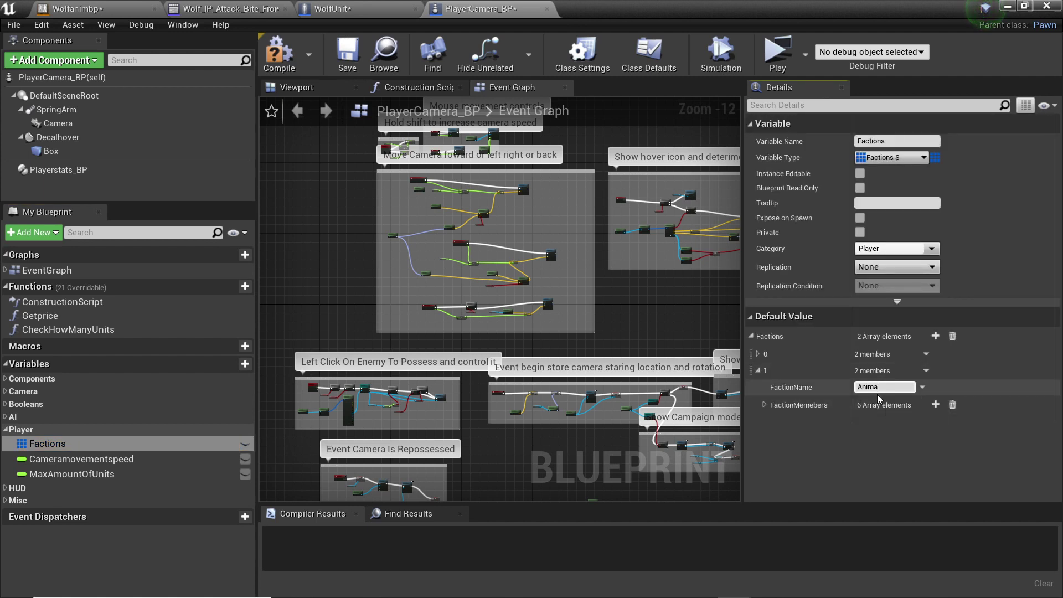
click(764, 405)
scroll(893, 423, down, 1)
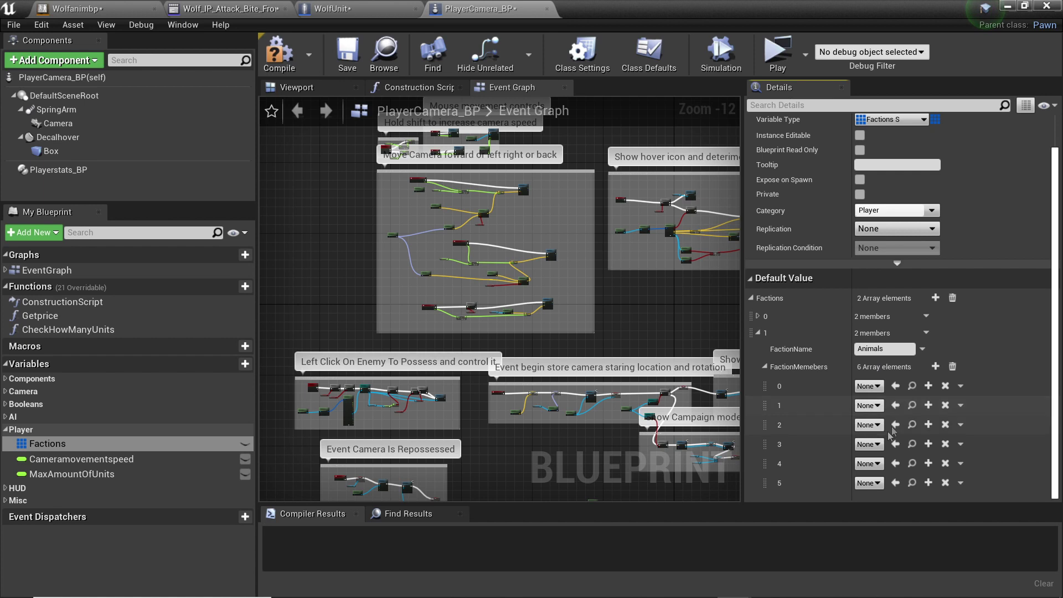
Assign WolfUnit to entry 0 of the Animals faction's FactionMemebers array and collapse that faction entry
click(869, 386)
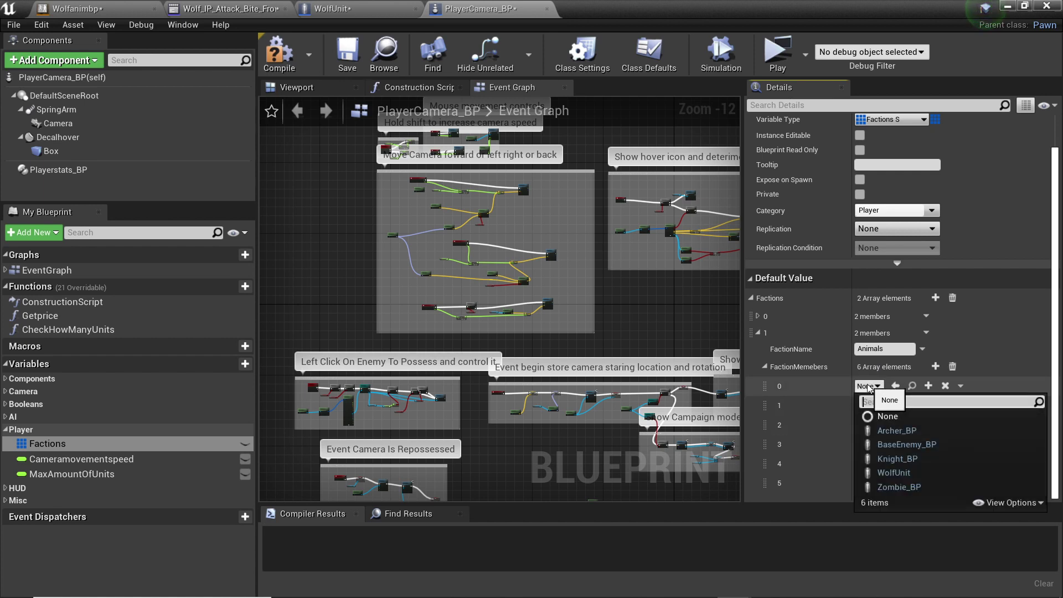
click(919, 472)
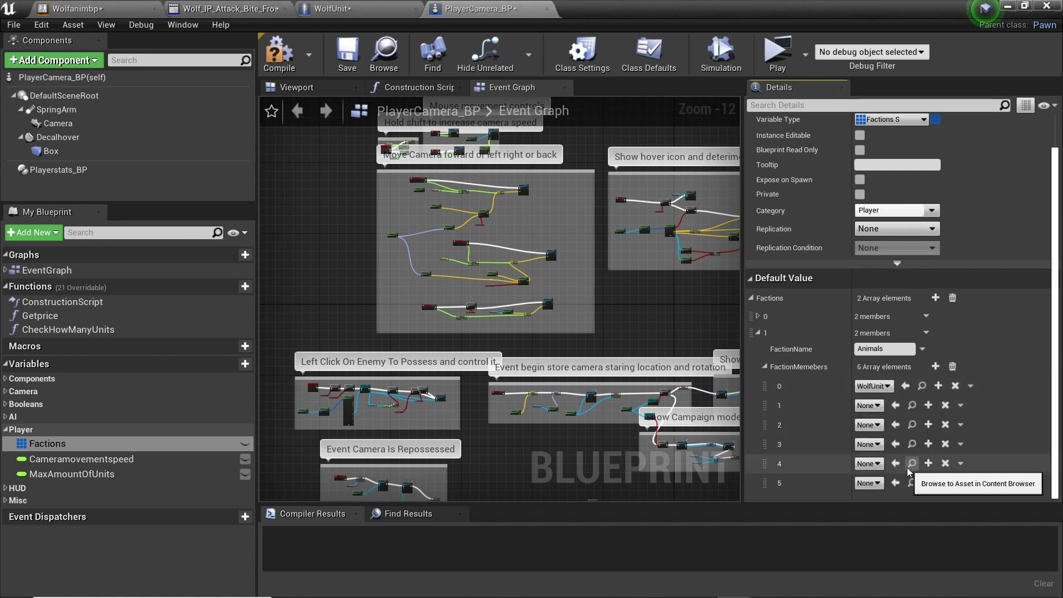
click(758, 332)
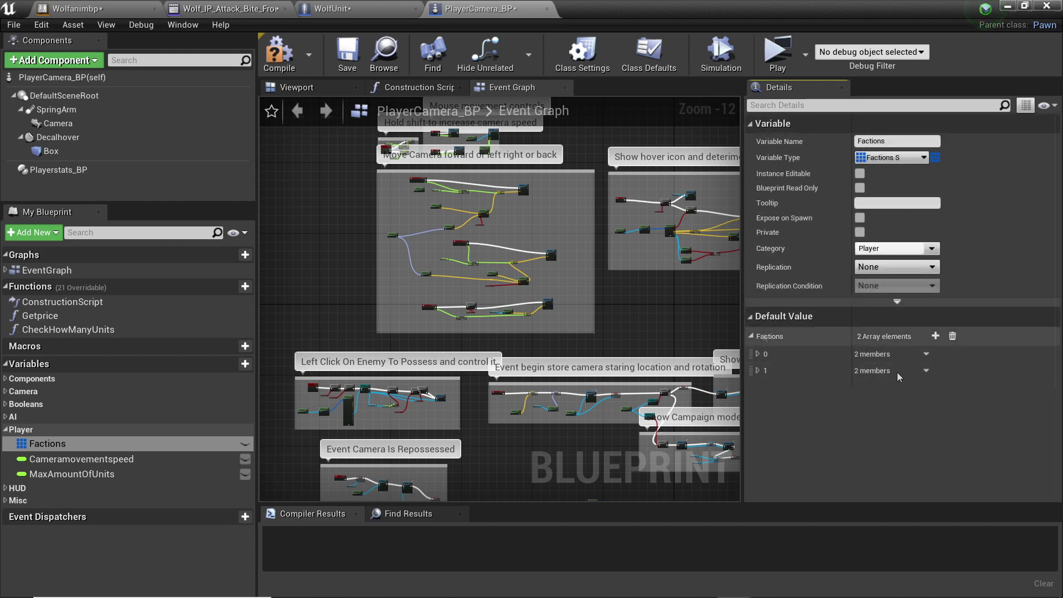
Play the game in Sandbox mode and switch the Faction Type to Animals
click(777, 66)
click(606, 252)
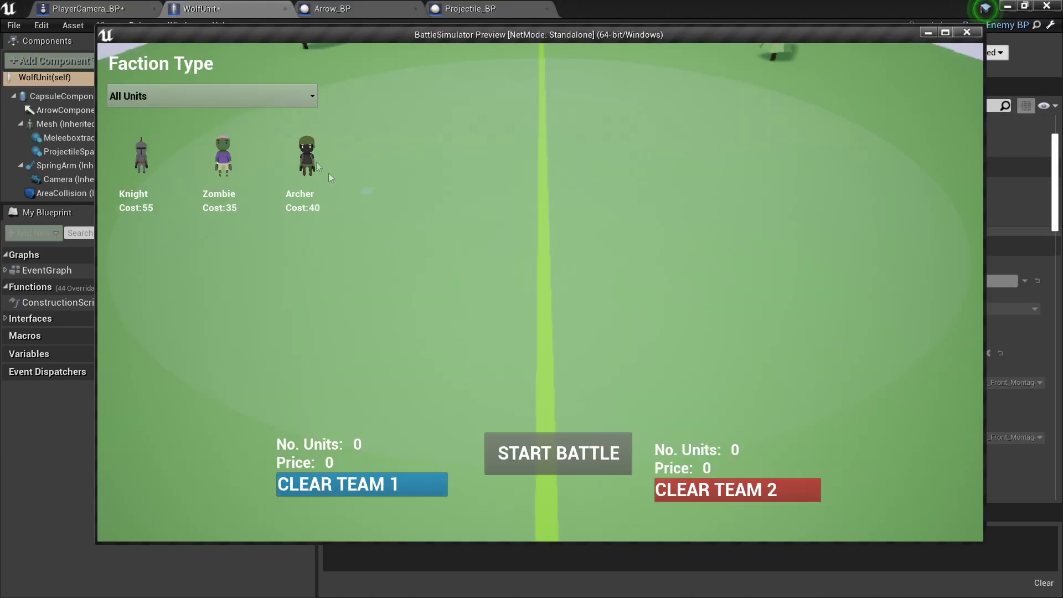
click(264, 100)
click(157, 124)
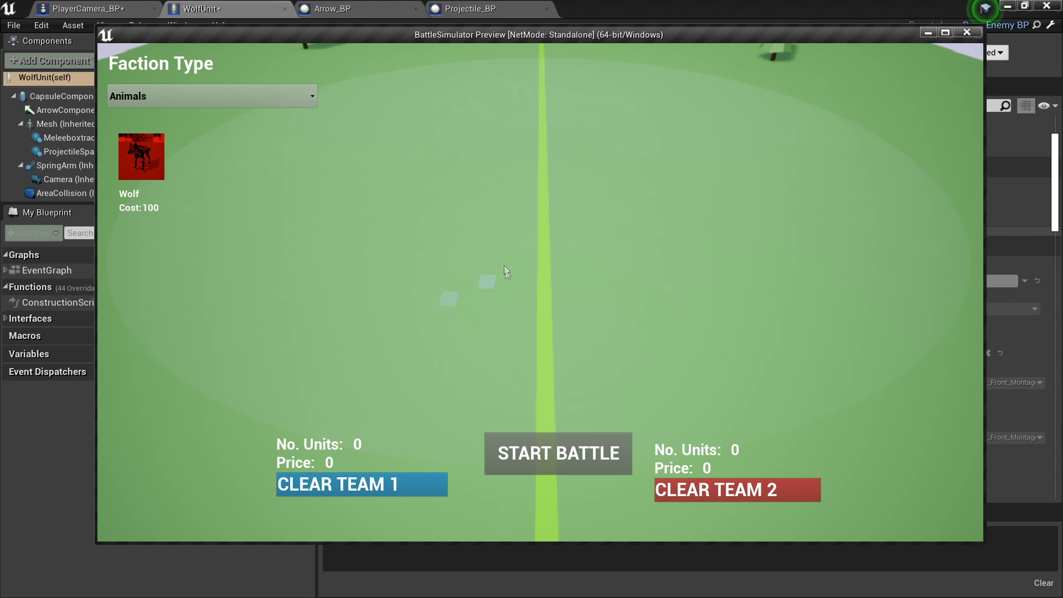
Place two wolves on each team's side and start the battle to watch their melee attacks
click(457, 251)
click(448, 283)
click(712, 256)
click(742, 288)
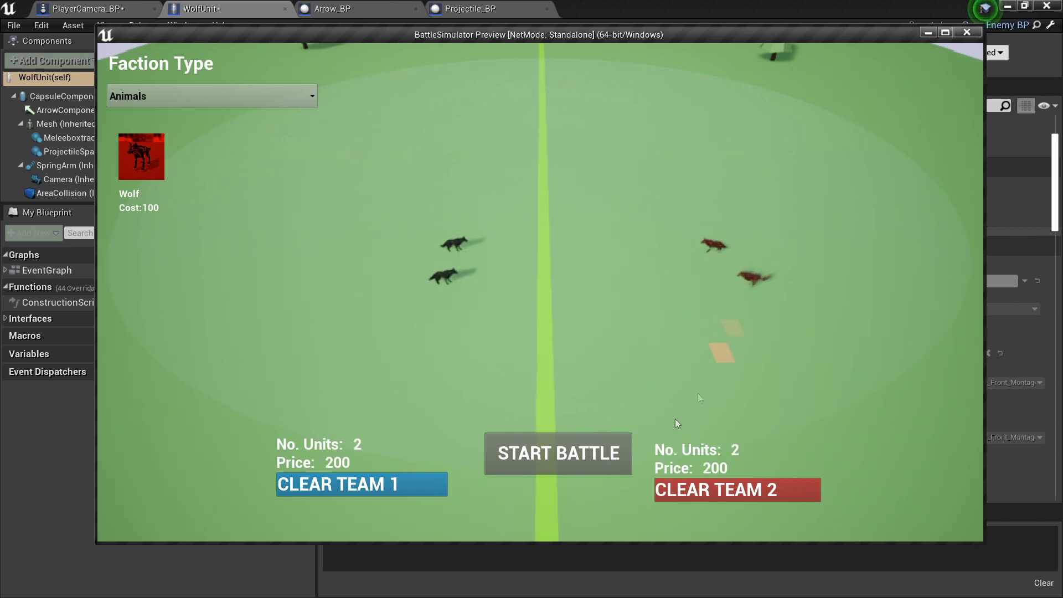
click(604, 457)
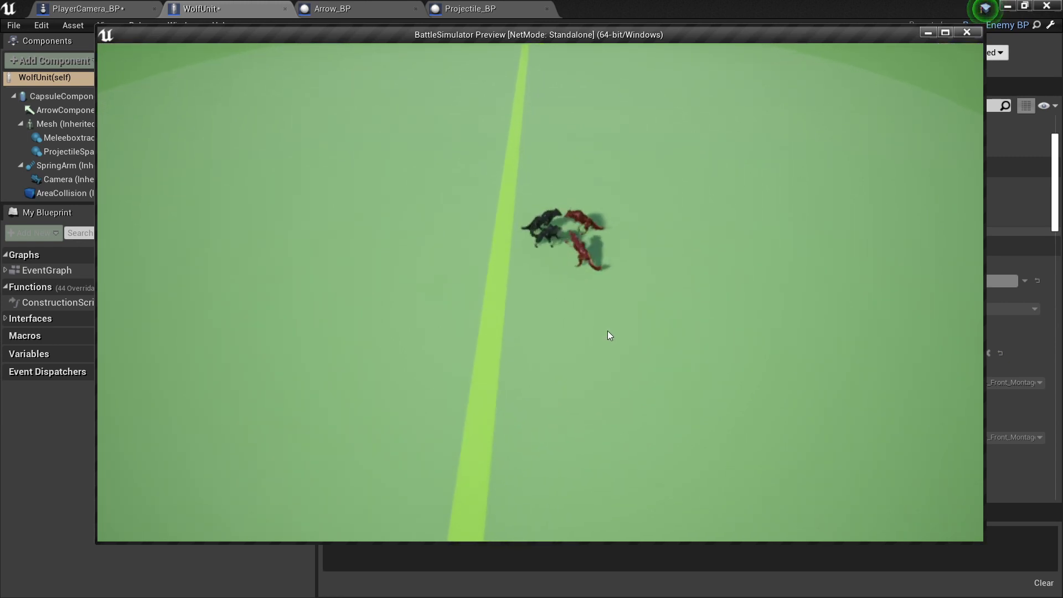
click(540, 237)
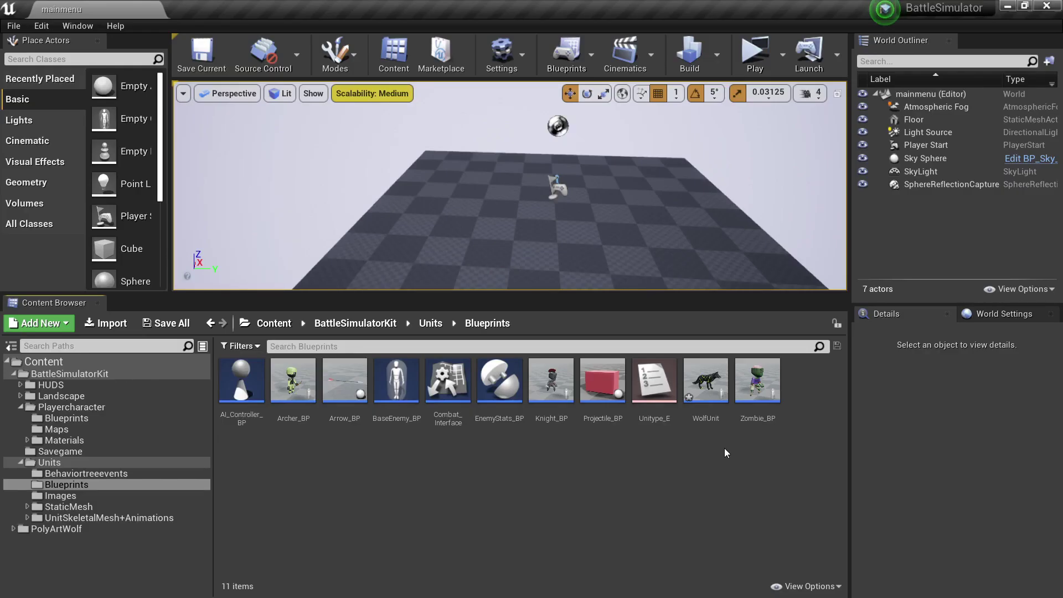
Open the WolfUnit blueprint and set its Unittype to Ranged
double_click(705, 384)
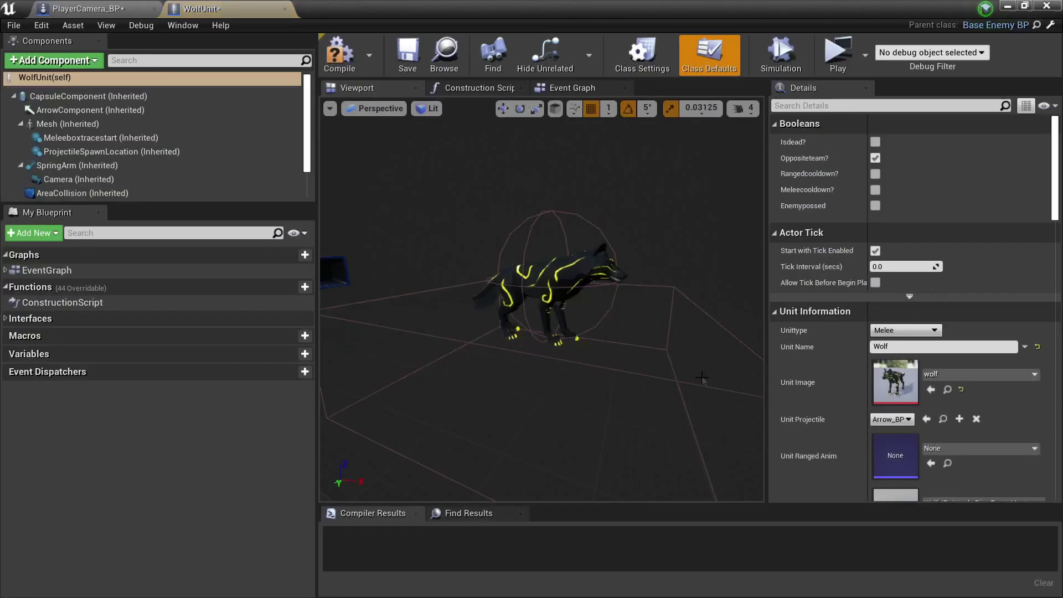
click(60, 79)
click(902, 330)
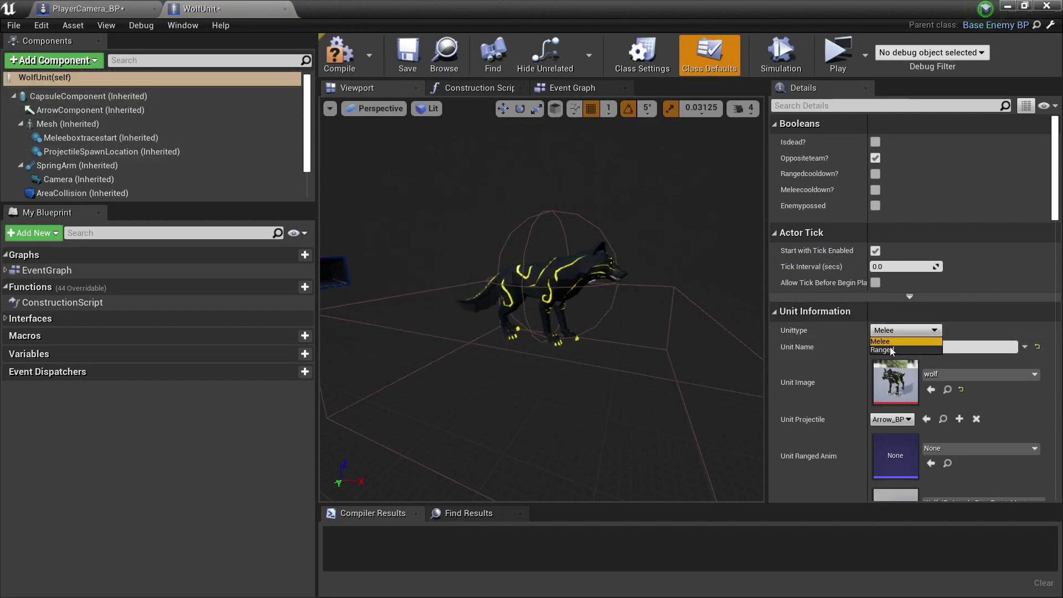
click(890, 349)
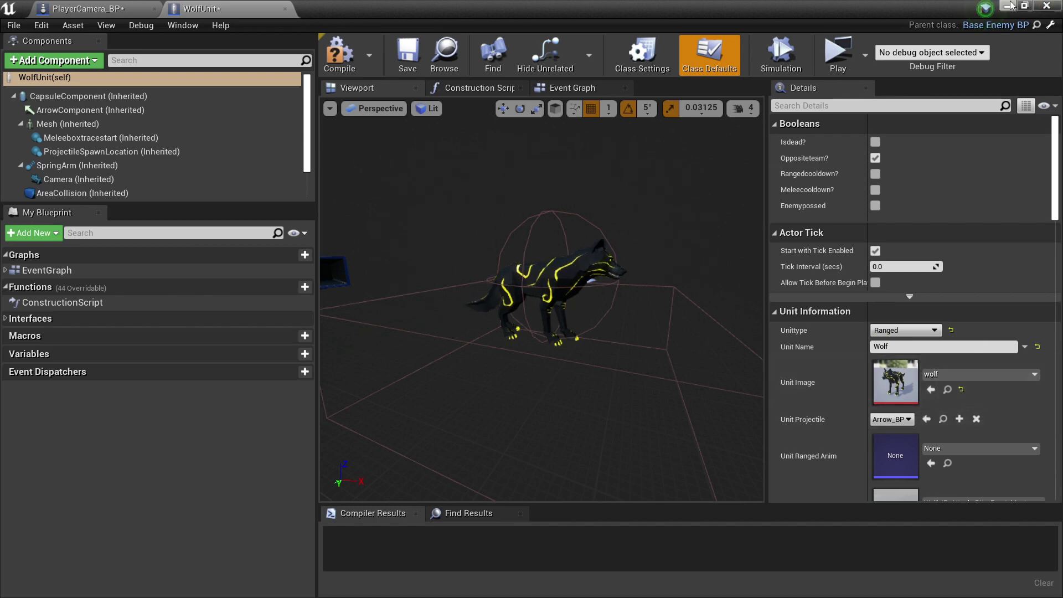
Open Arrow_BP from the Units/Blueprints folder and examine its arrow mesh in the viewport
click(1044, 6)
double_click(349, 381)
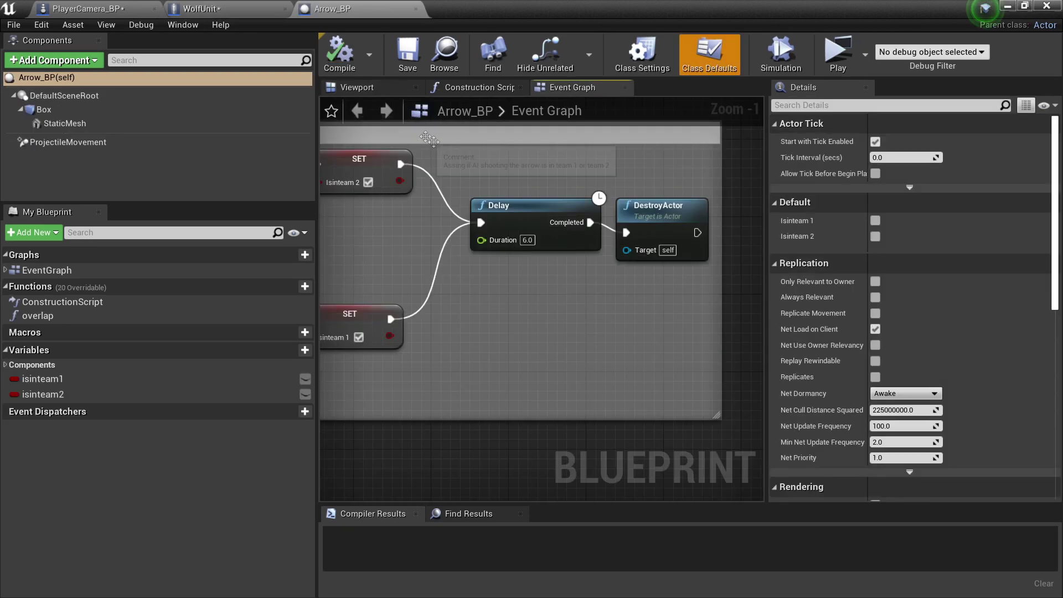
click(362, 92)
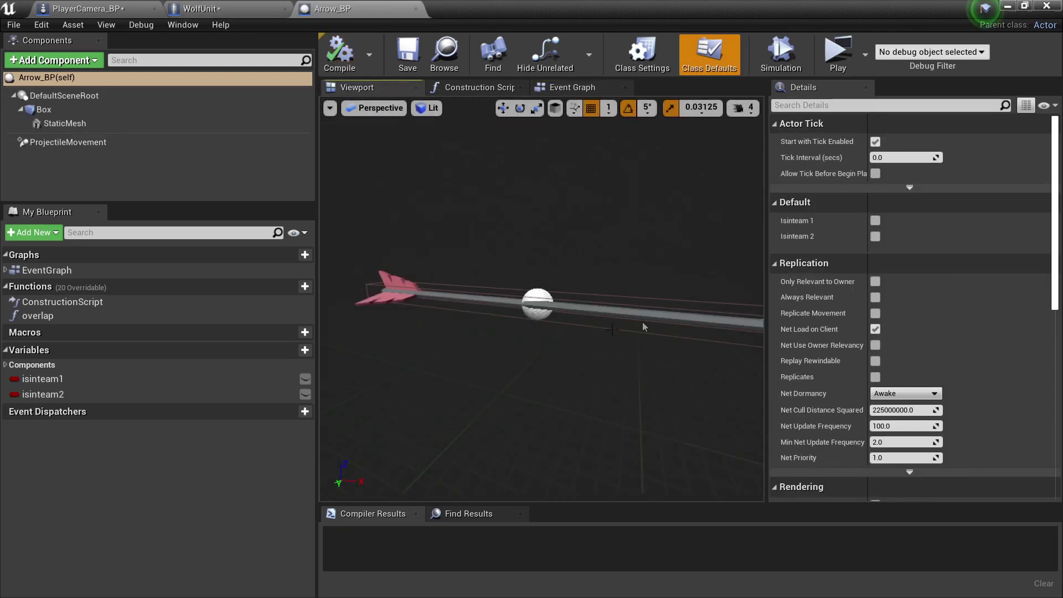
Open Projectile_BP and examine its static mesh component in the viewport
click(1008, 5)
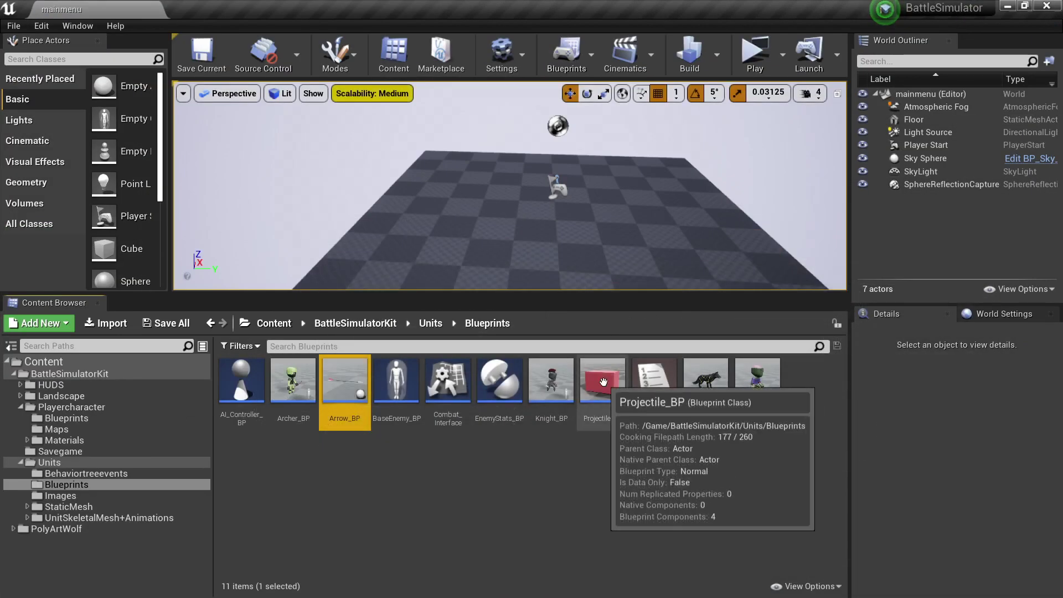
double_click(603, 387)
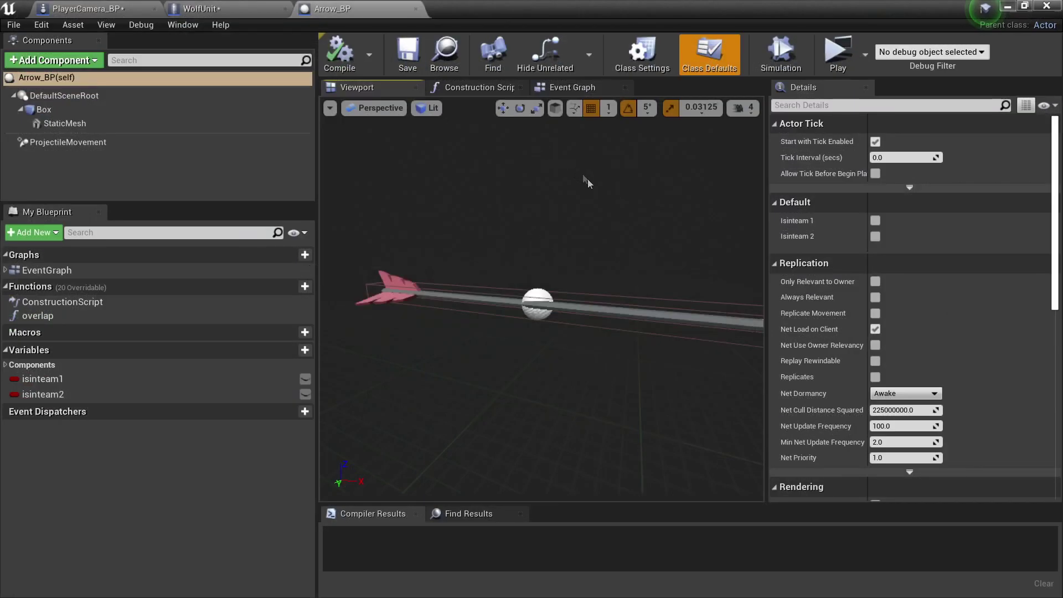
click(364, 89)
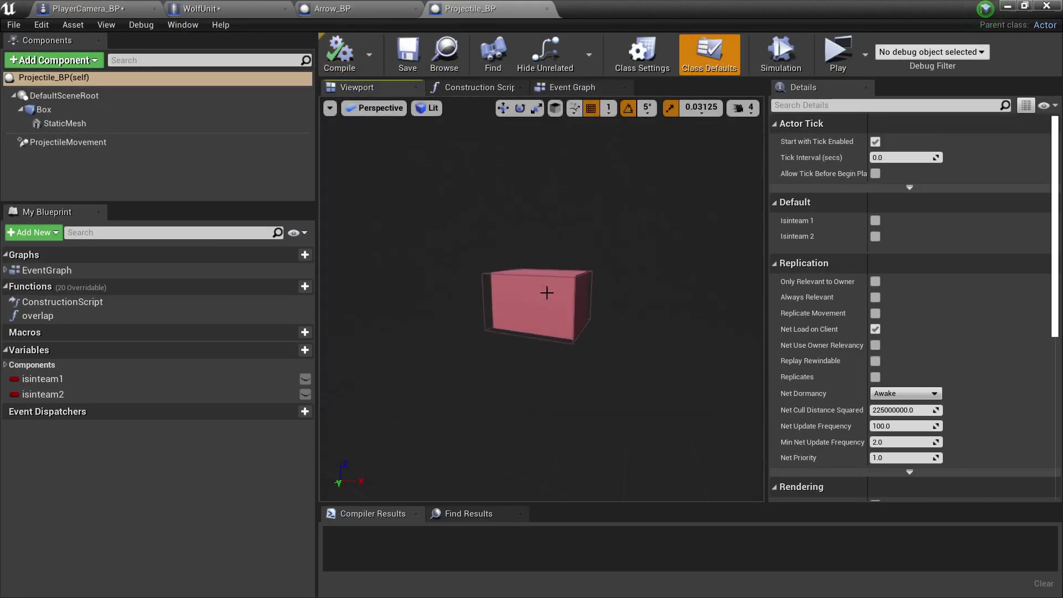
click(538, 305)
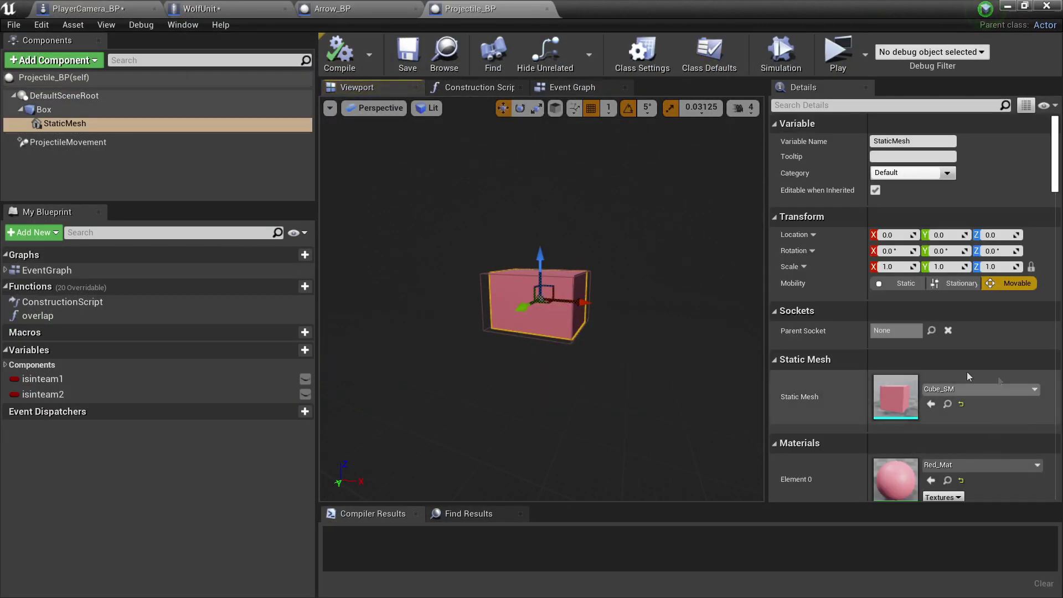
Return to the WolfUnit blueprint and set its Unit Projectile to Projectile_BP
click(1008, 5)
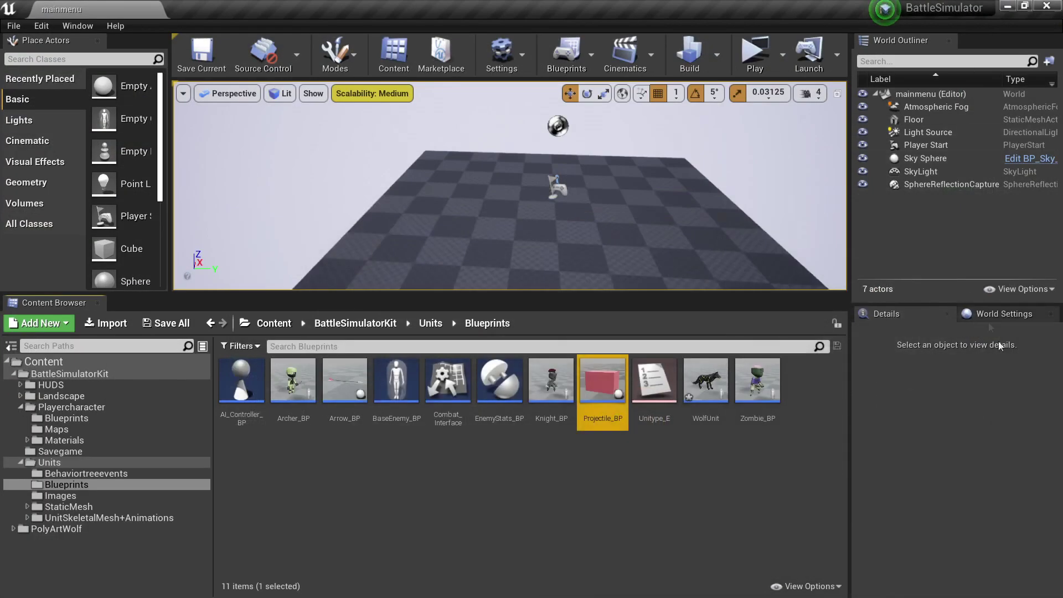
double_click(706, 380)
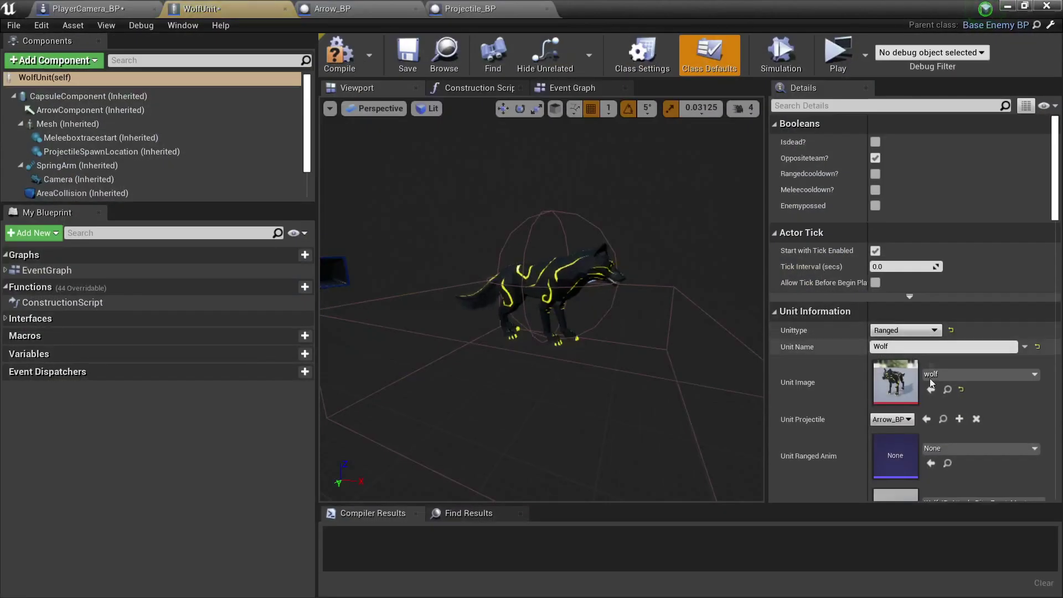
click(901, 421)
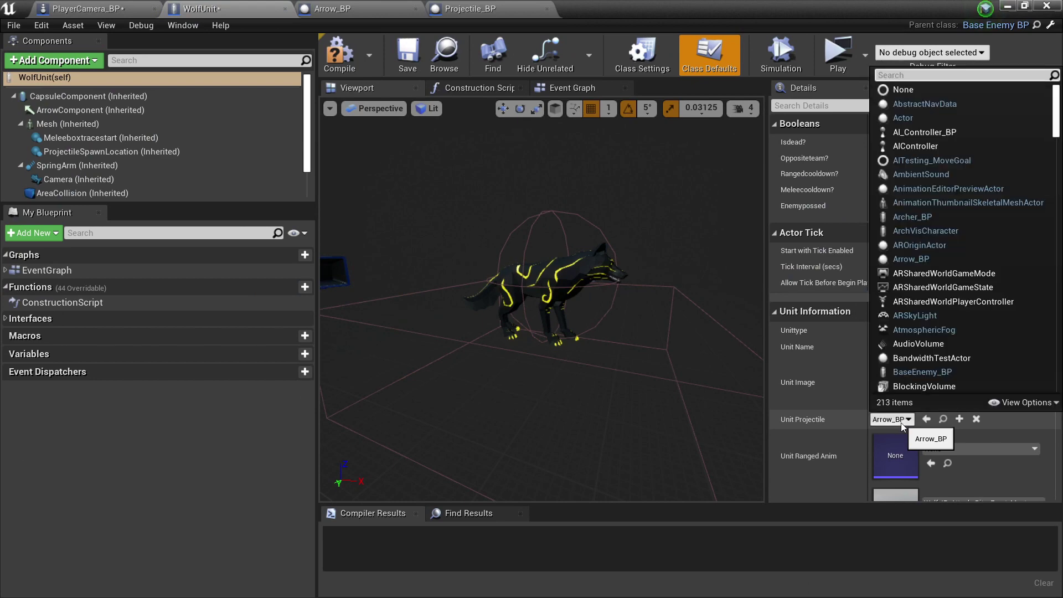
click(901, 421)
click(902, 421)
text(proj)
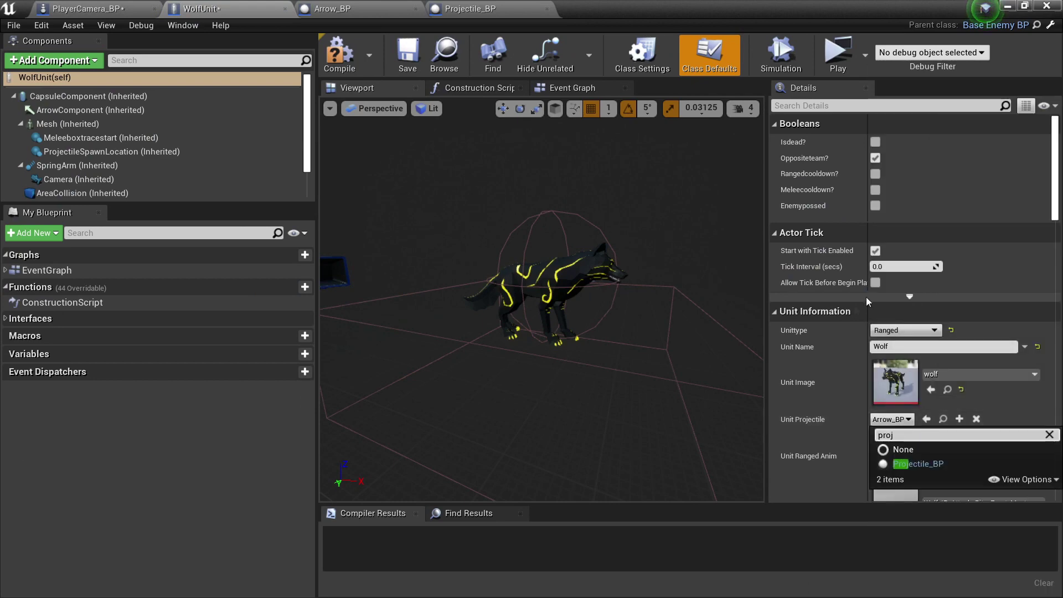
click(919, 464)
Set WolfUnit's Unit Ranged Anim to the Wolf_IP_Attack_Bite_Front montage
scroll(944, 405, down, 2)
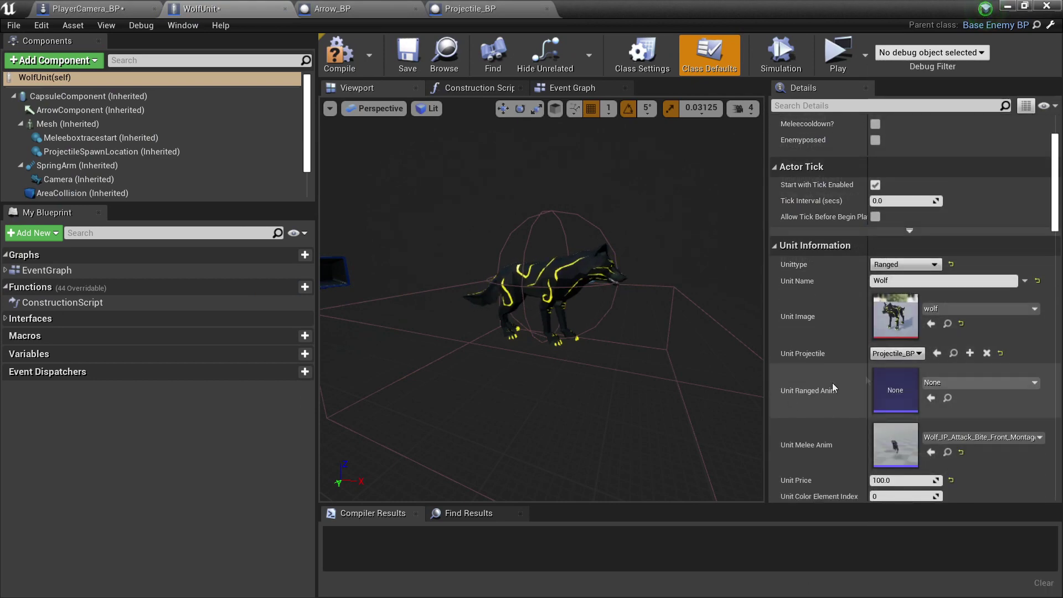
click(979, 383)
click(950, 236)
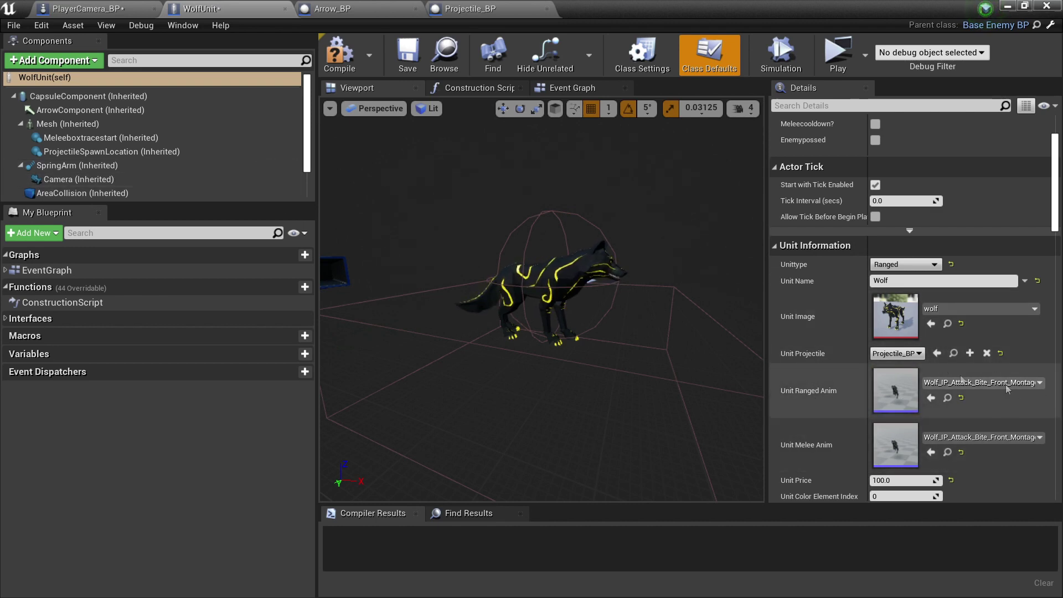
Move WolfUnit's ProjectileSpawnLocation to the front of the wolf's mouth, at about Y 114 and Z 68
click(141, 150)
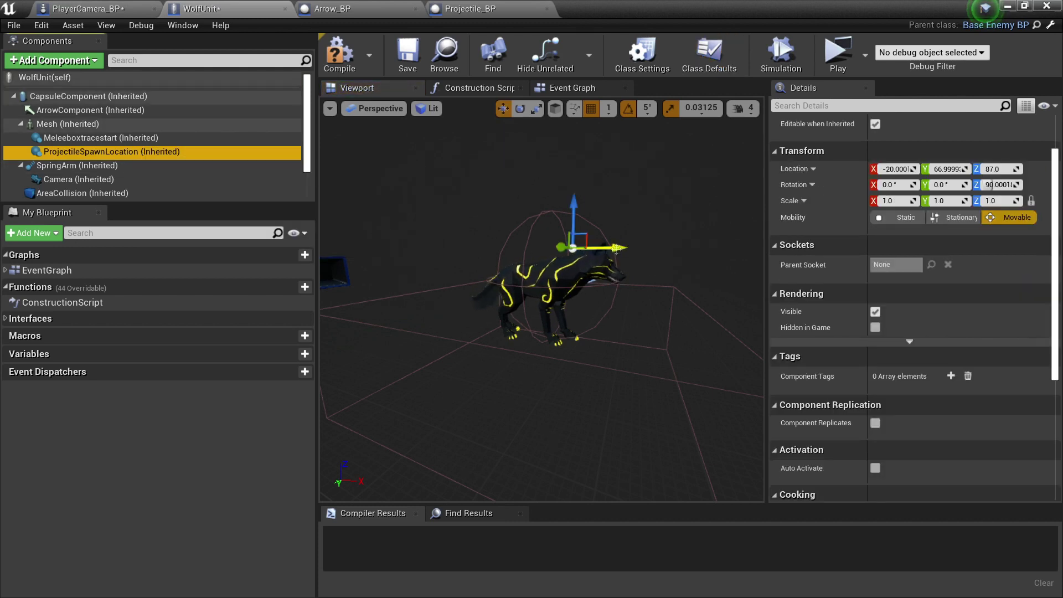
drag(616, 247, 671, 257)
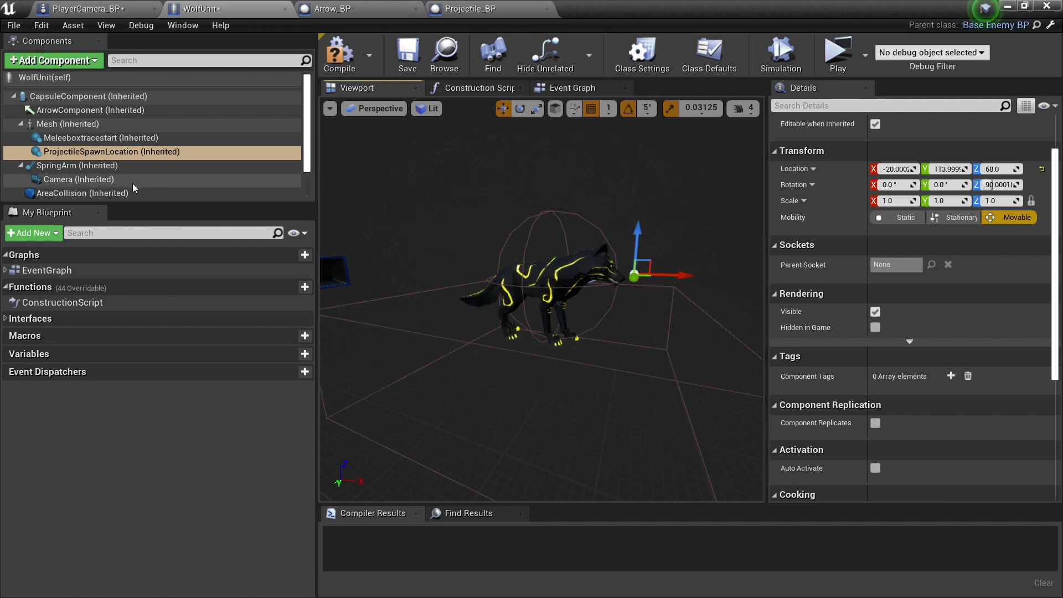
In WolfUnit's EnemyStats, set Rangedattackcooldown to 2, Acceptance Distance to 200 and Attack Distance to 300, and compile
scroll(166, 166, down, 2)
click(105, 191)
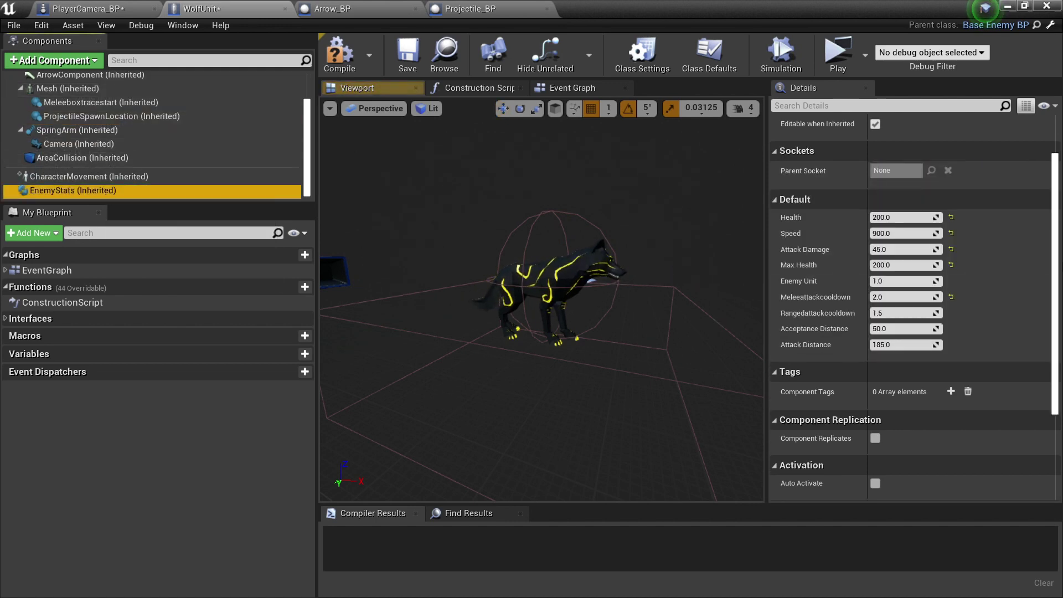
click(892, 316)
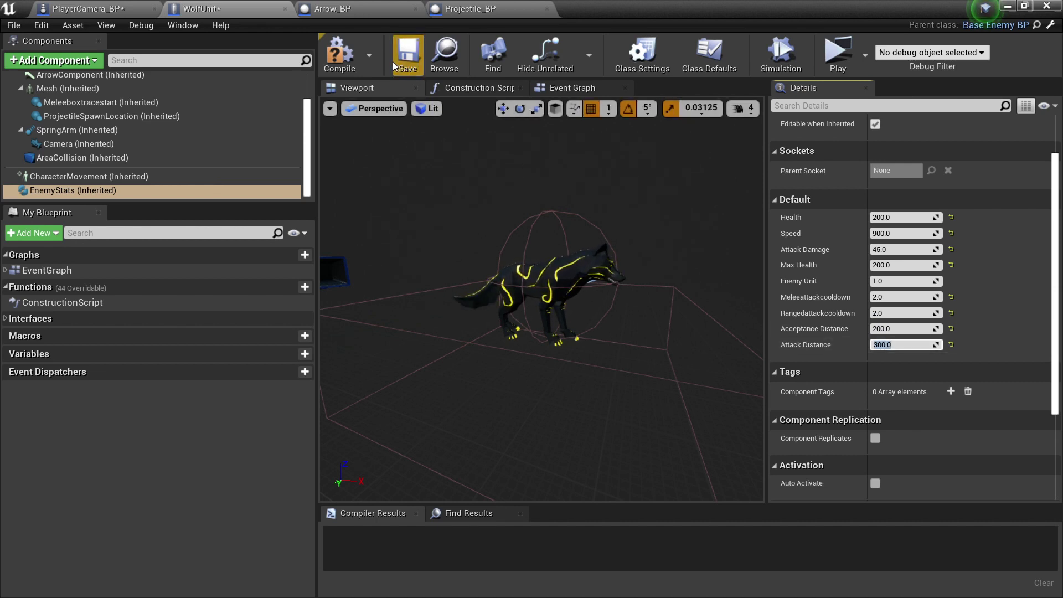
click(339, 53)
Launch the Sandbox preview to test the ranged wolf and choose the Animals faction
click(838, 54)
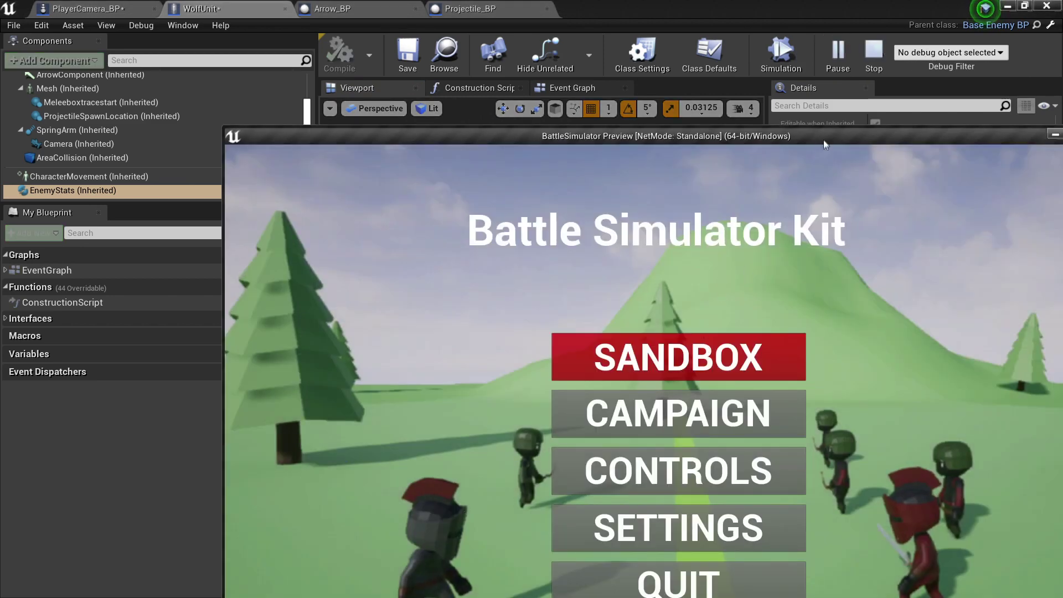
click(704, 349)
drag(821, 136, 759, 69)
click(361, 130)
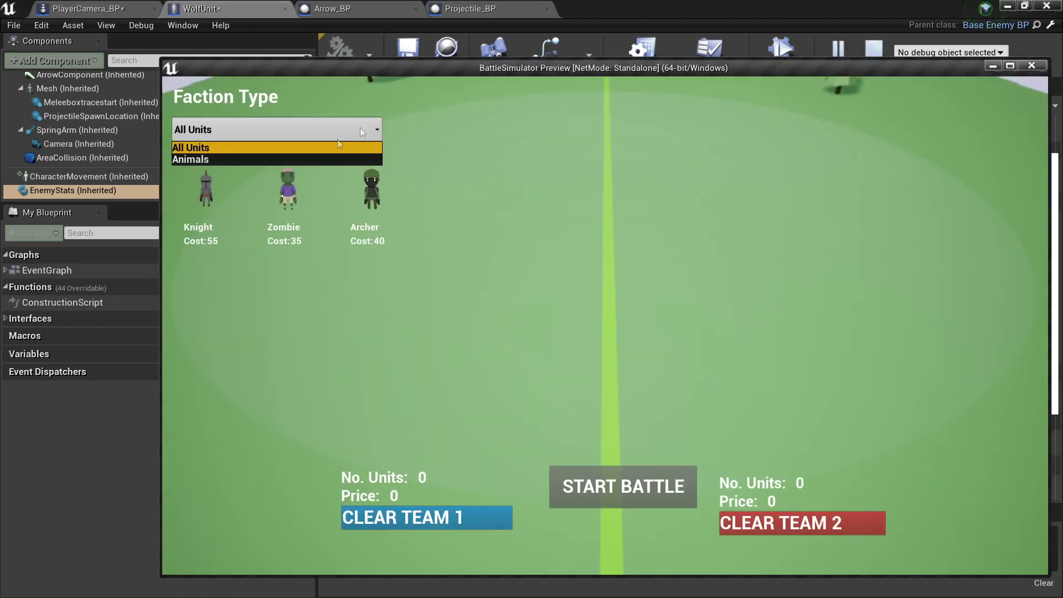
click(276, 161)
Run a battle with one wolf on each team, and exit the preview
click(468, 287)
click(768, 280)
click(609, 479)
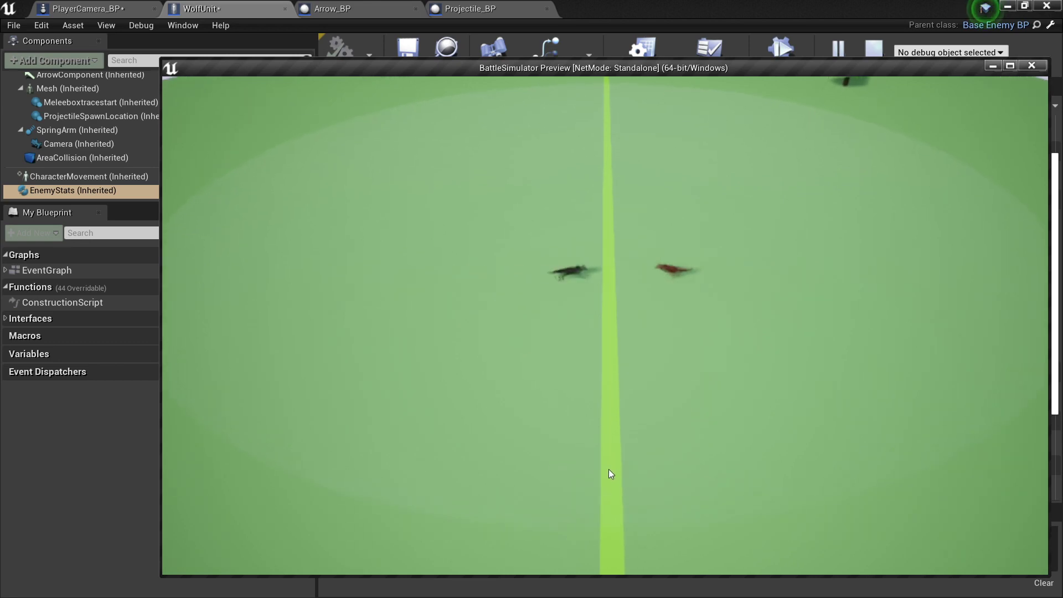
key(Escape)
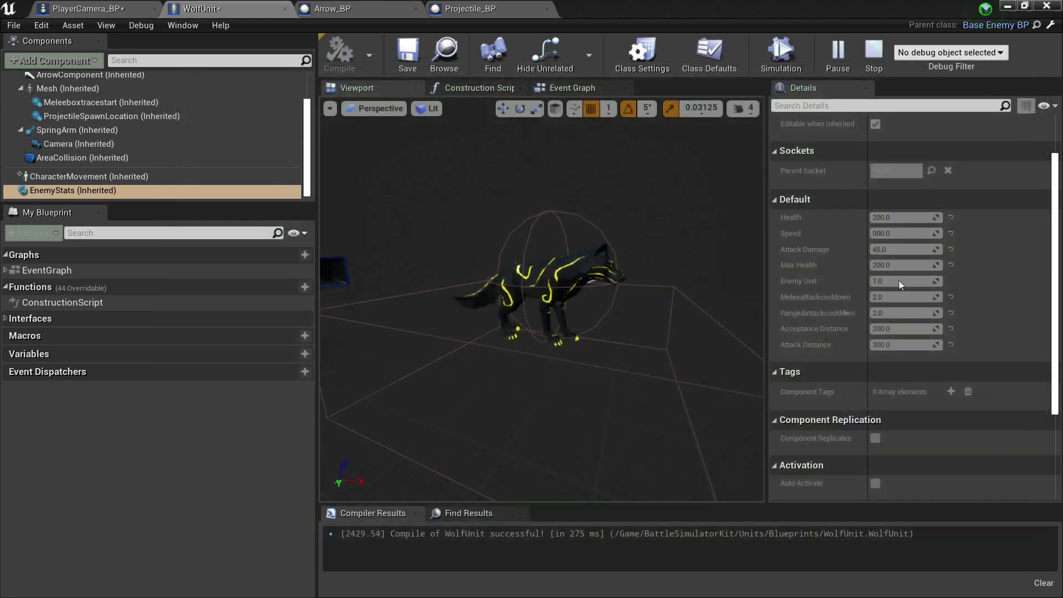
Set the Acceptance Distance of WolfUnit's EnemyStats to 800 and Attack Distance to 1000, and compile the blueprint
click(887, 327)
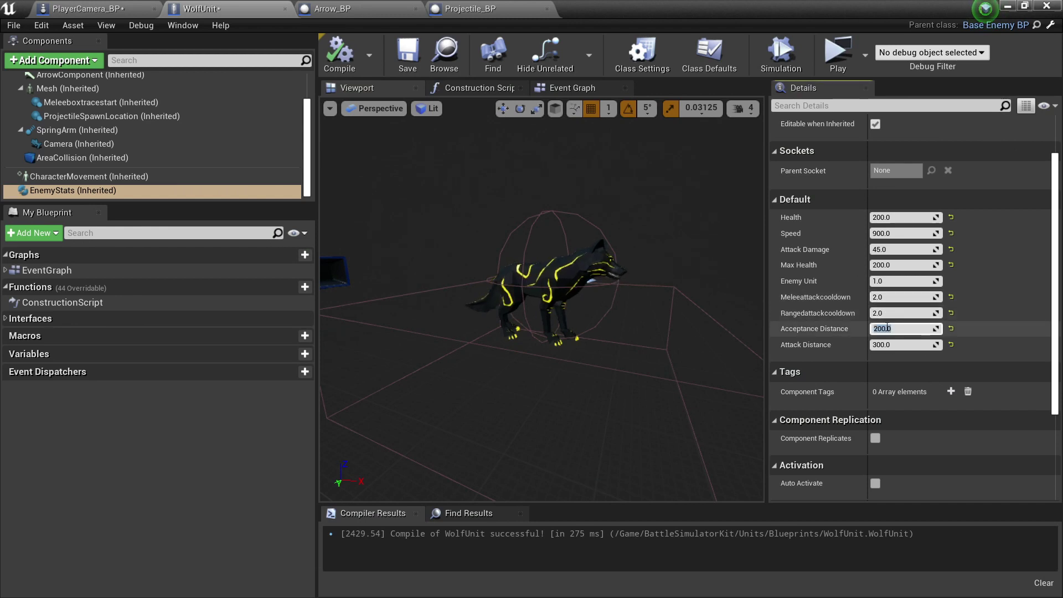
text(800)
key(Return)
click(896, 346)
text(1000)
key(Return)
click(340, 50)
Replay Sandbox mode with the Animals faction and start a one-on-one wolf battle to check the new attack distances
click(836, 51)
click(629, 355)
drag(744, 135, 708, 104)
click(305, 166)
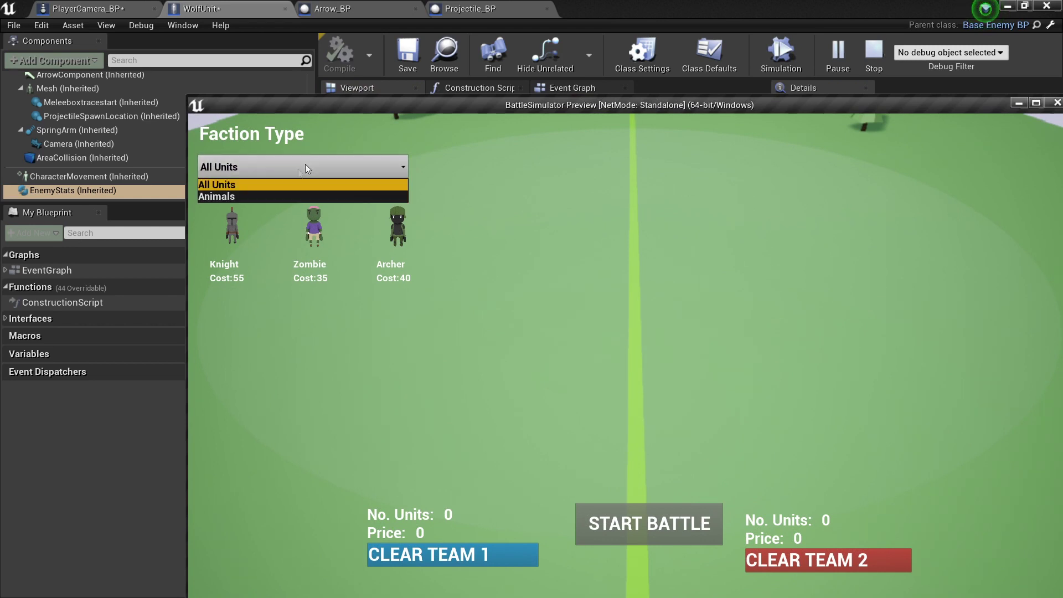
click(248, 196)
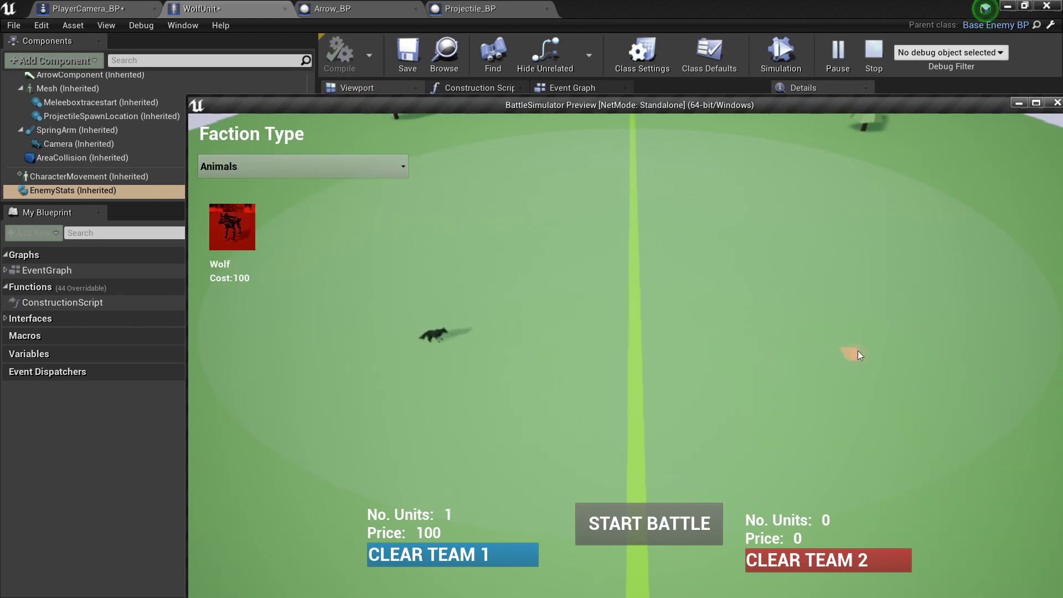
click(650, 505)
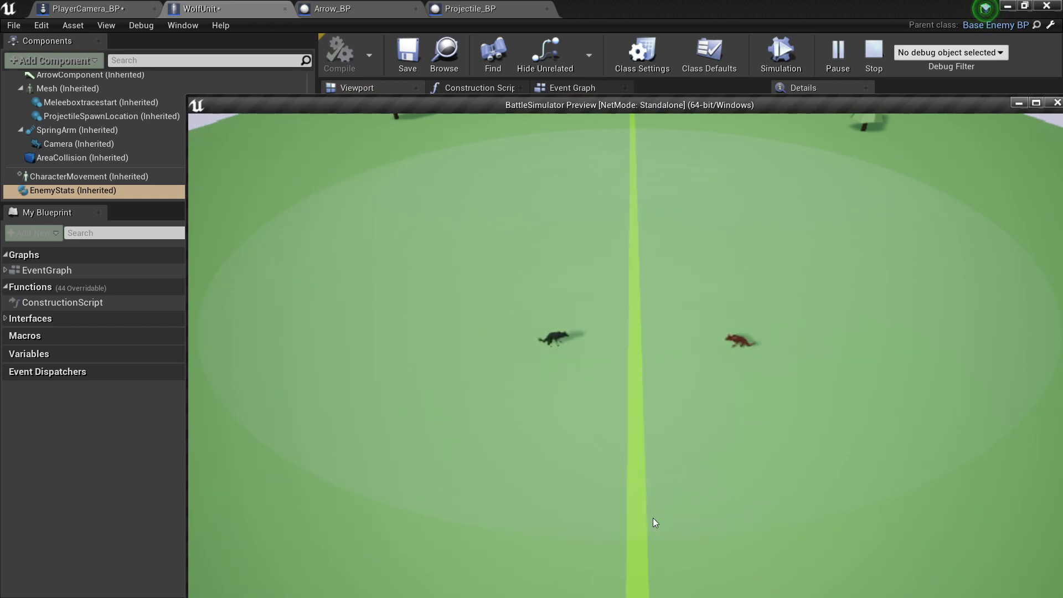
Launch the game preview from the main menu map and open level 2 of the campaign
drag(824, 105, 751, 35)
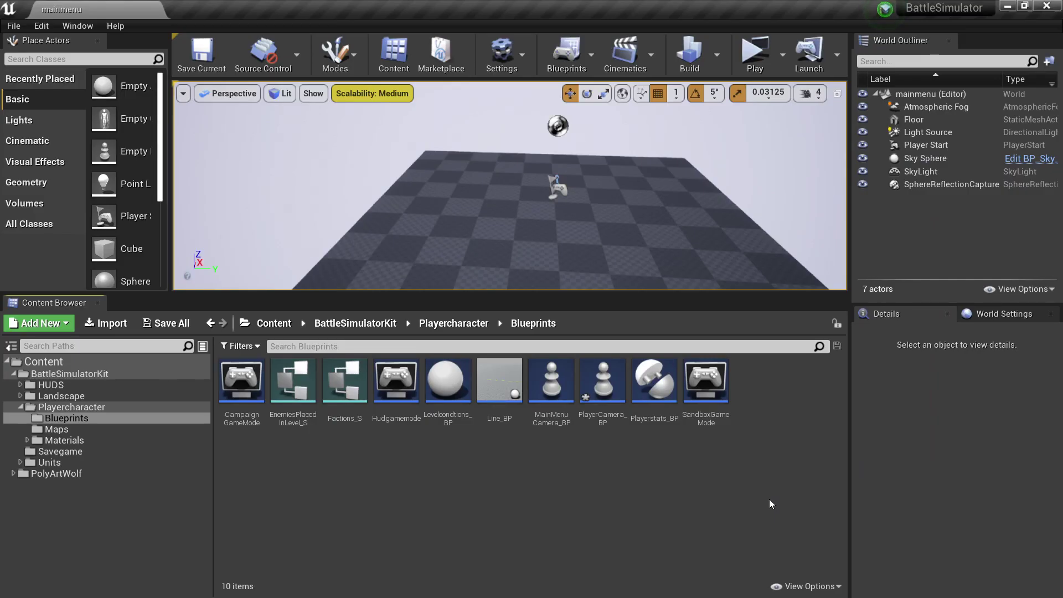
click(757, 52)
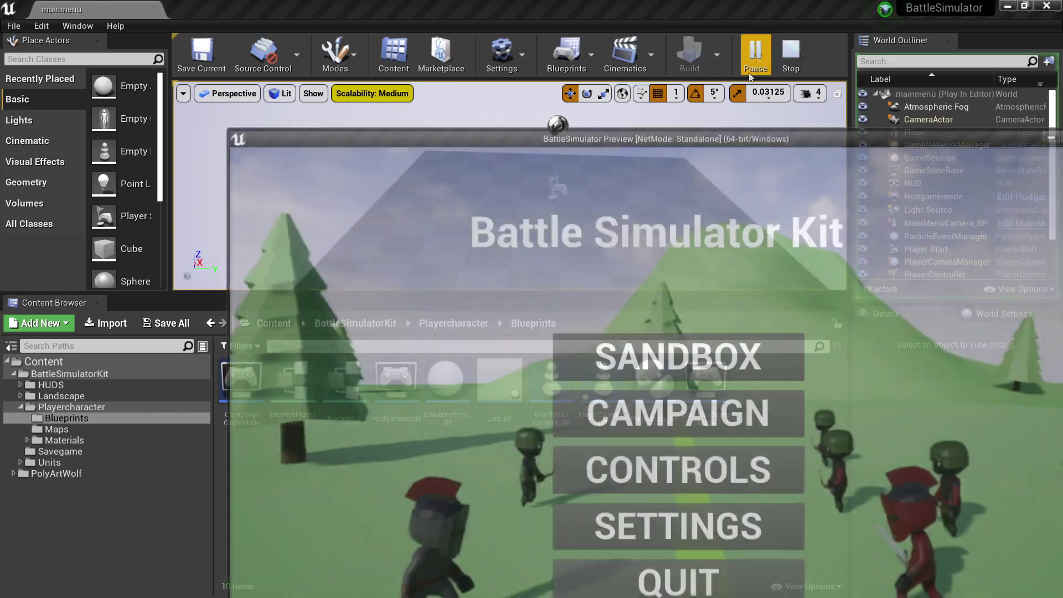
click(762, 415)
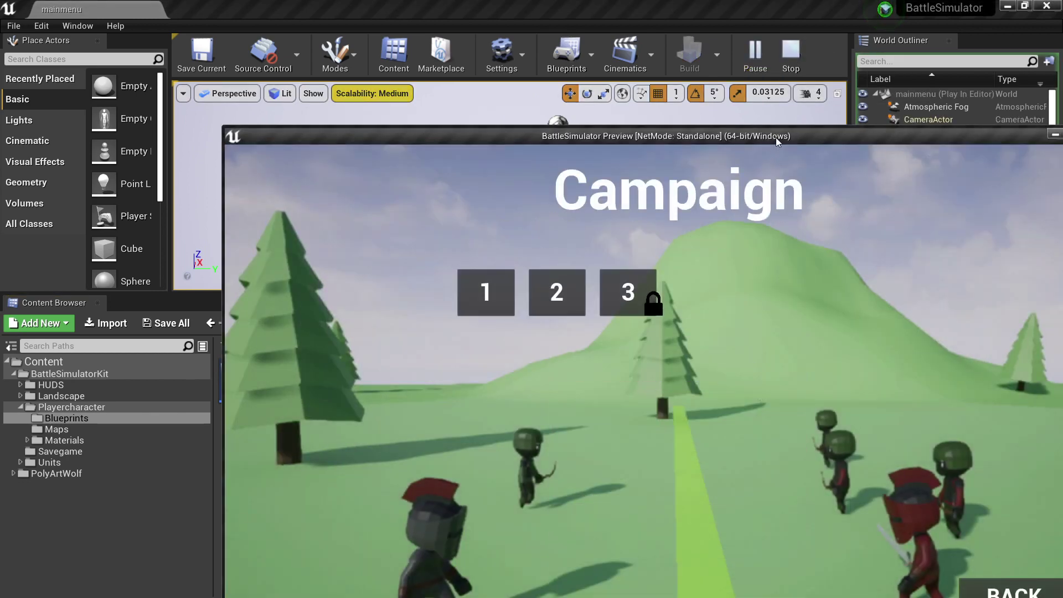
drag(775, 137, 674, 90)
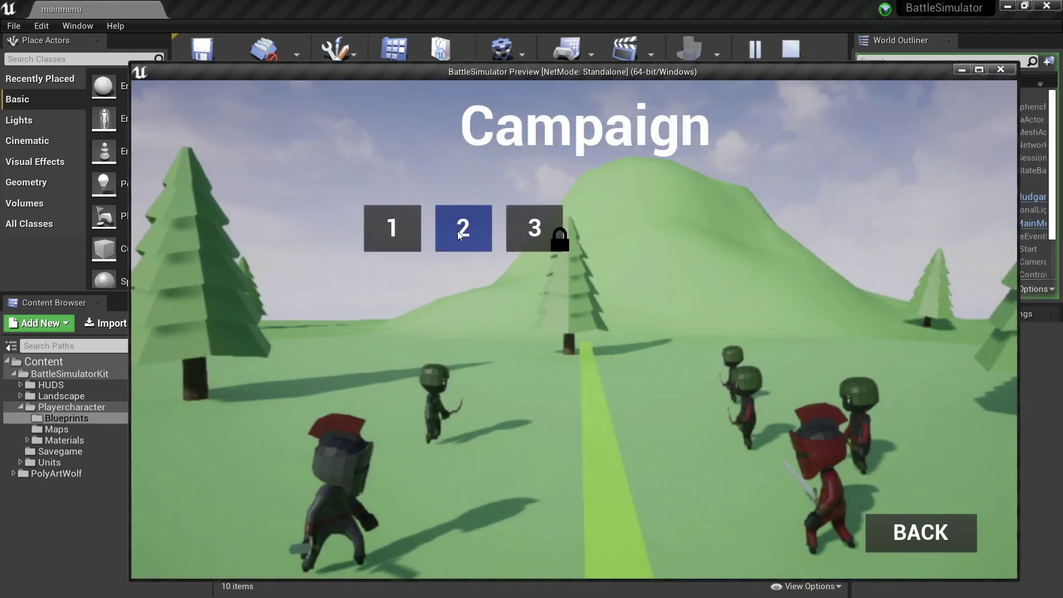
click(482, 232)
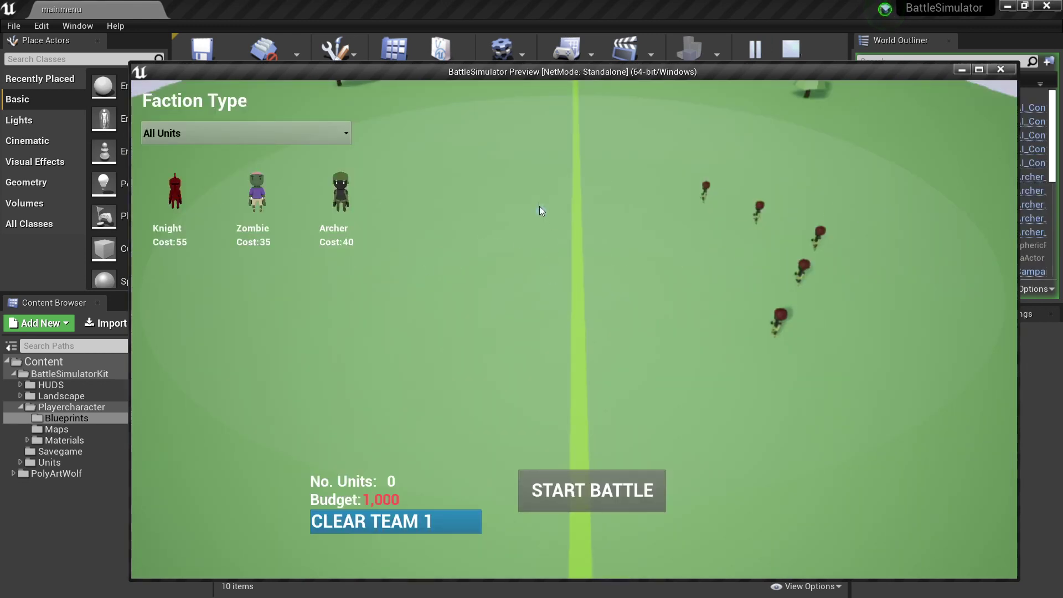
Play the level 2 battle, return through the main menu to the campaign level list, and exit the preview
click(559, 476)
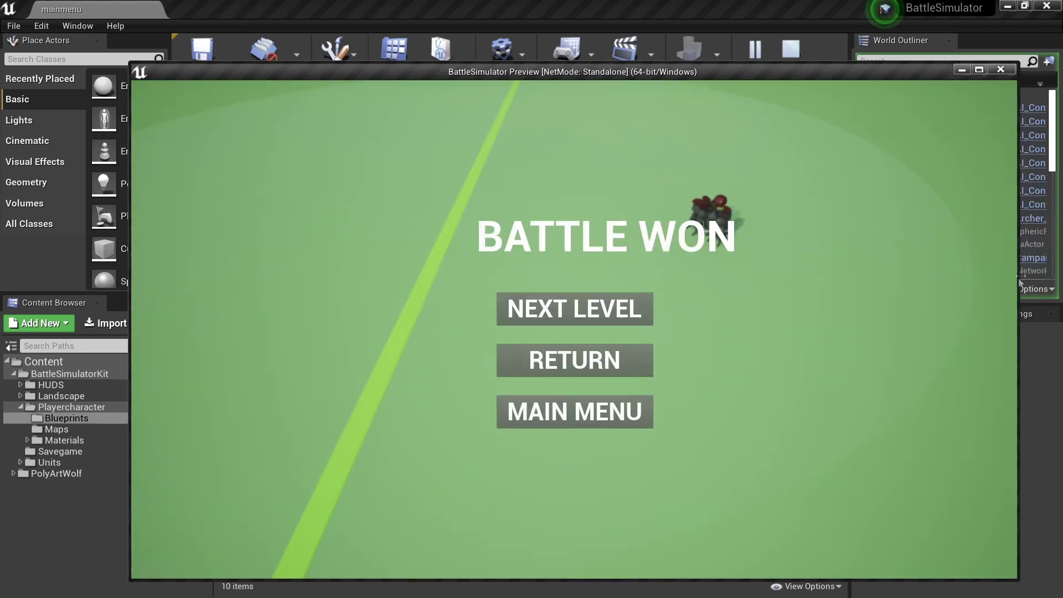
click(583, 416)
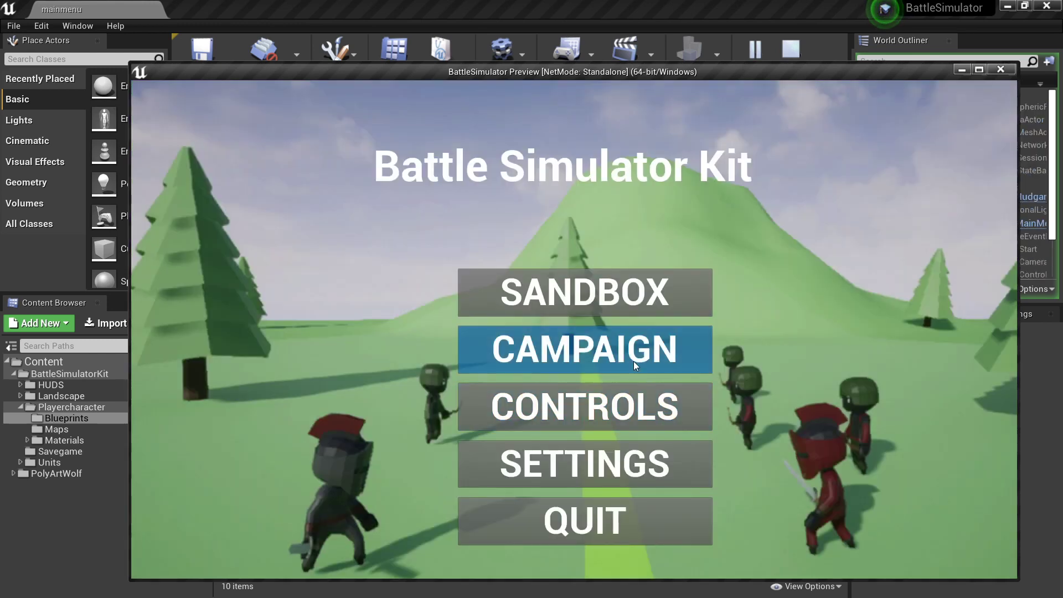
click(634, 361)
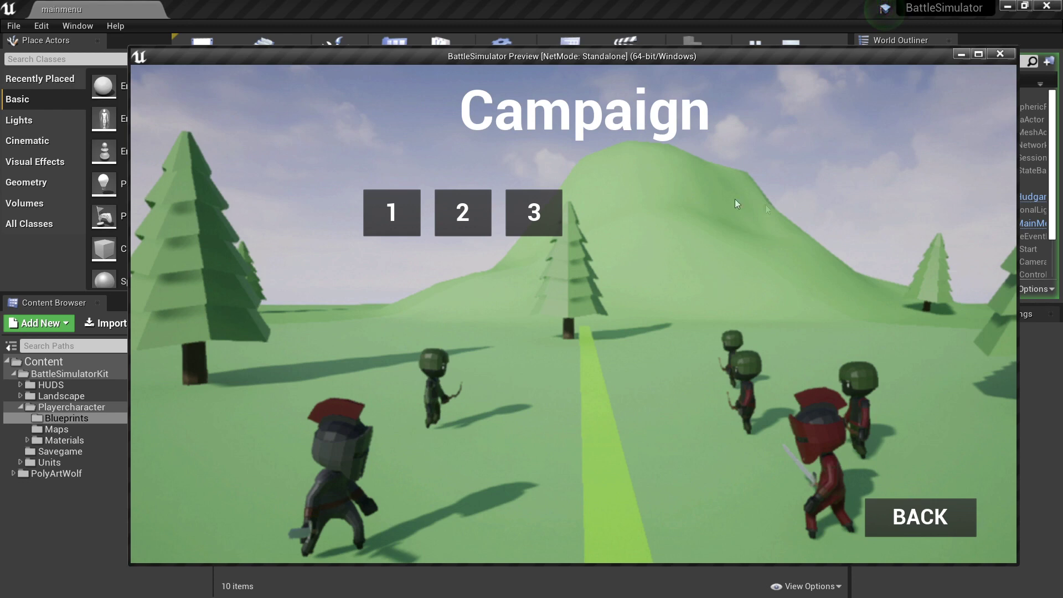
click(1023, 7)
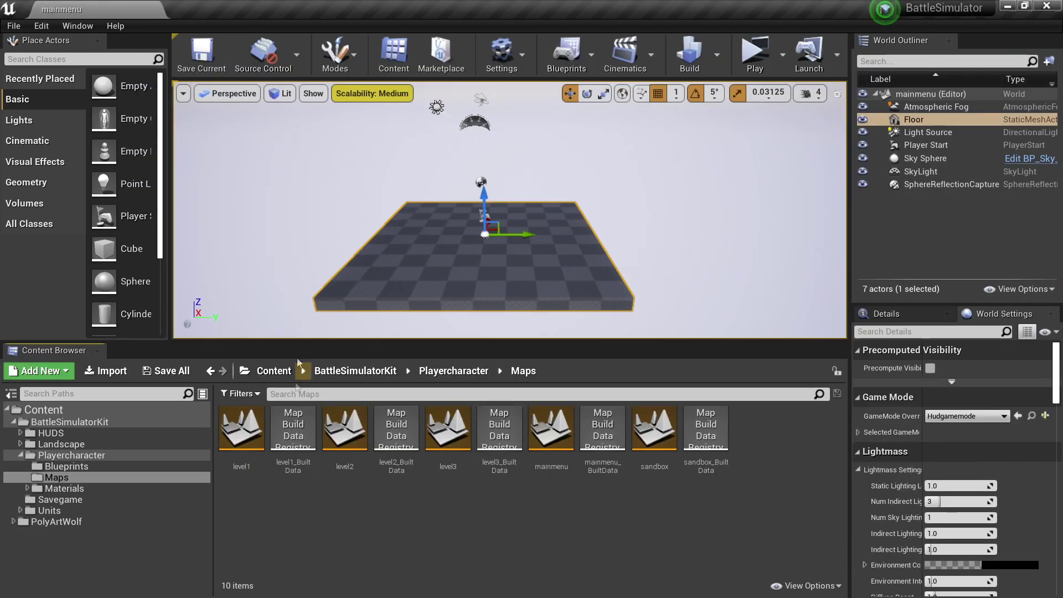
Create a new level from the default template
click(15, 30)
click(133, 47)
click(423, 245)
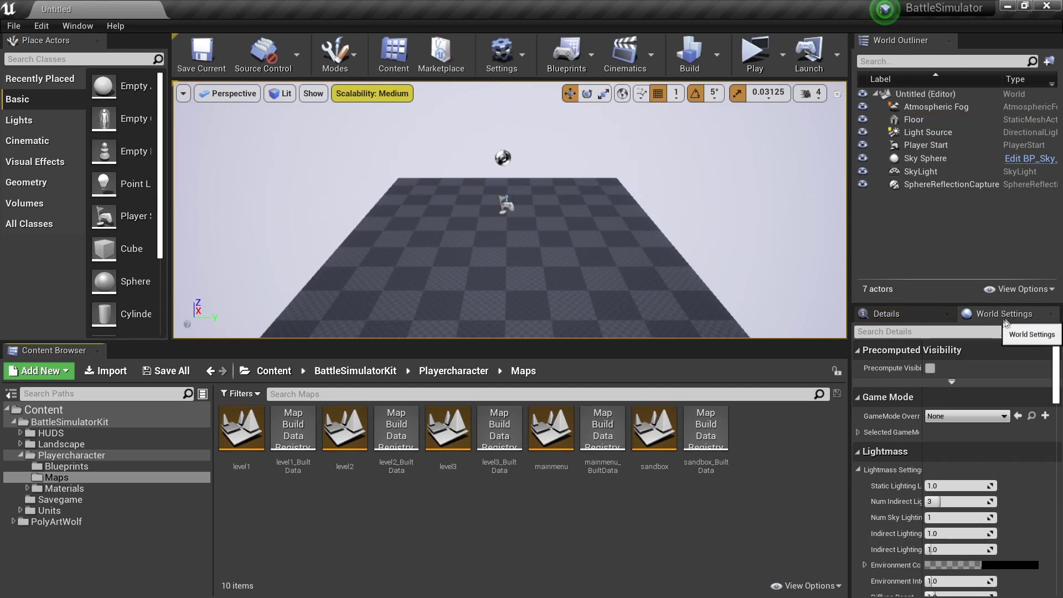
Set the new level's GameMode Override to CampaignGameMode in the world settings and preview the level briefly
click(78, 25)
click(135, 234)
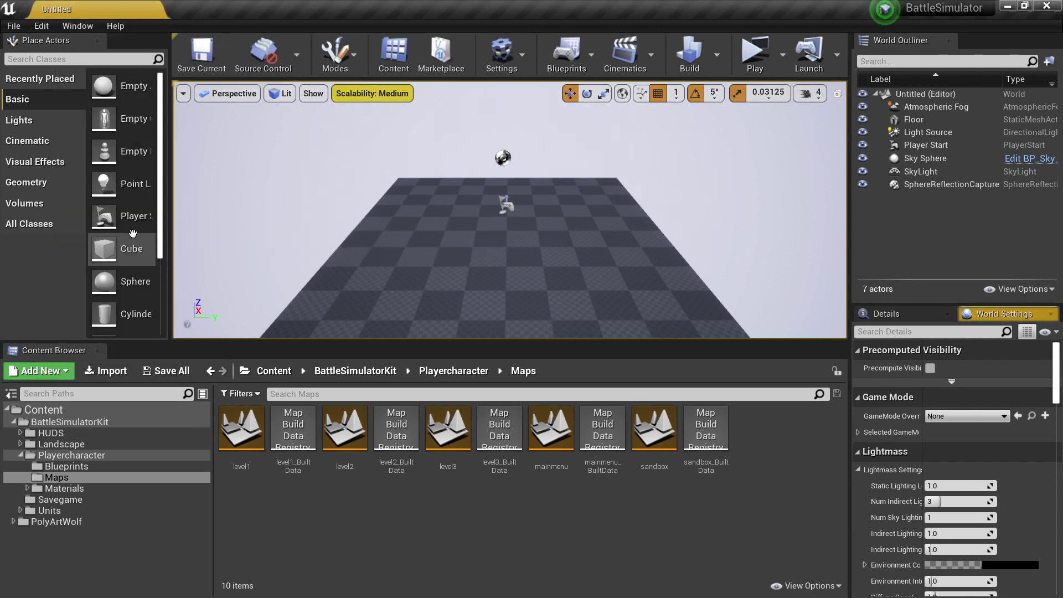
click(958, 415)
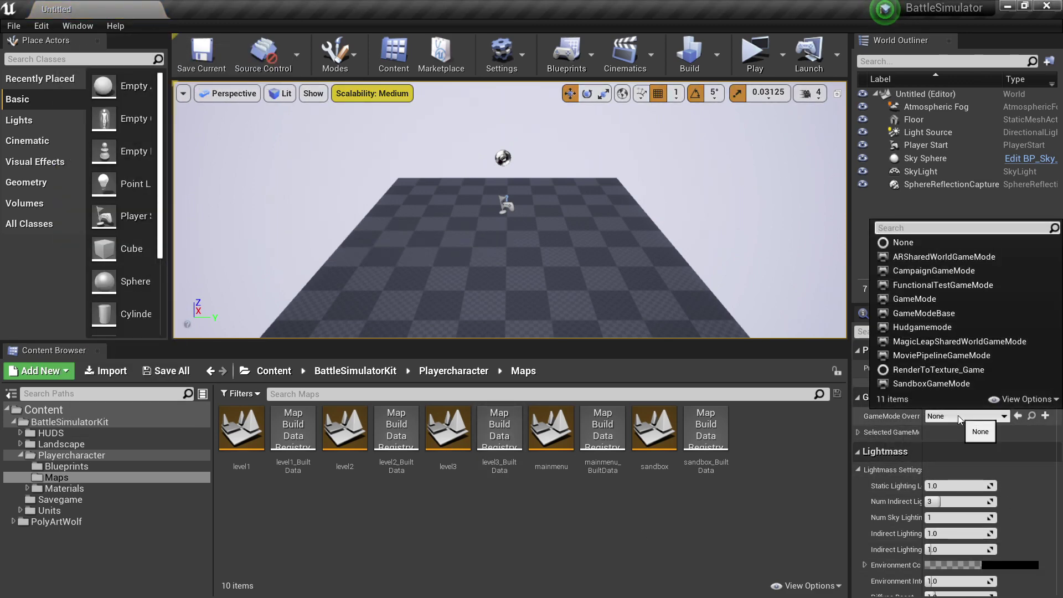
text(cam)
click(945, 462)
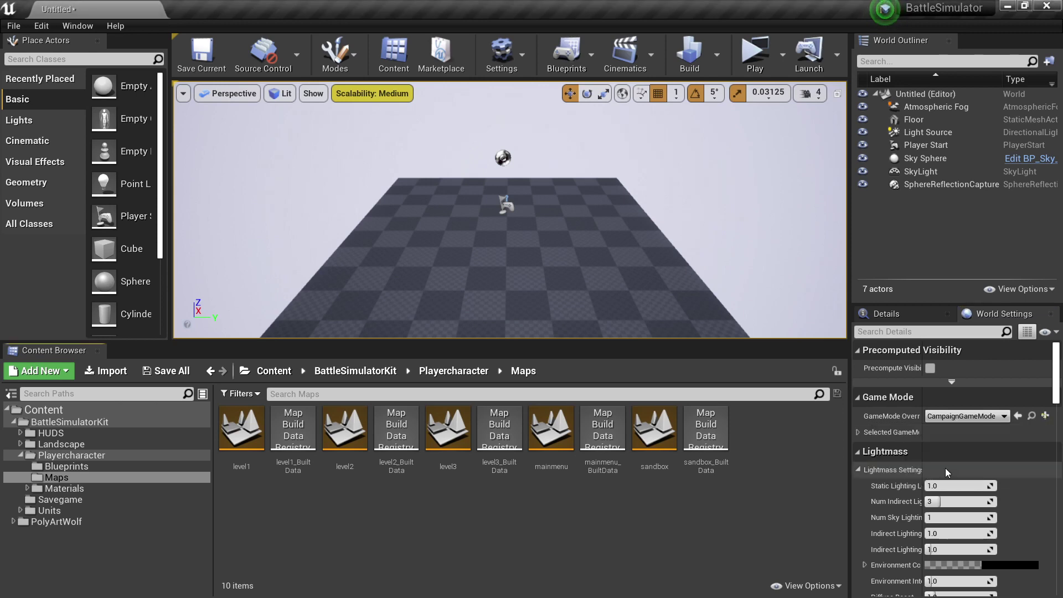
click(755, 60)
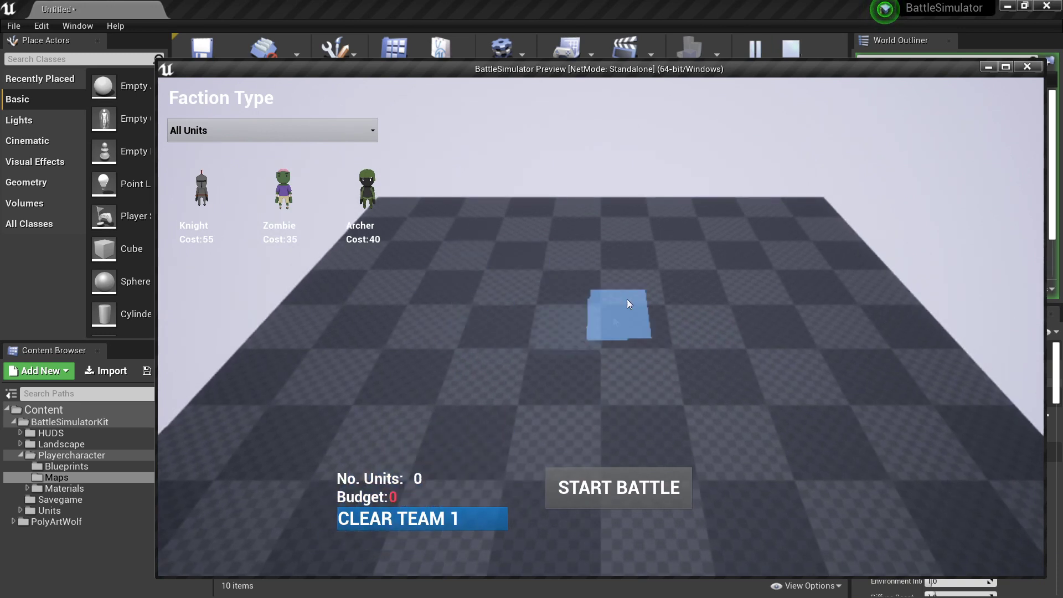
click(1028, 68)
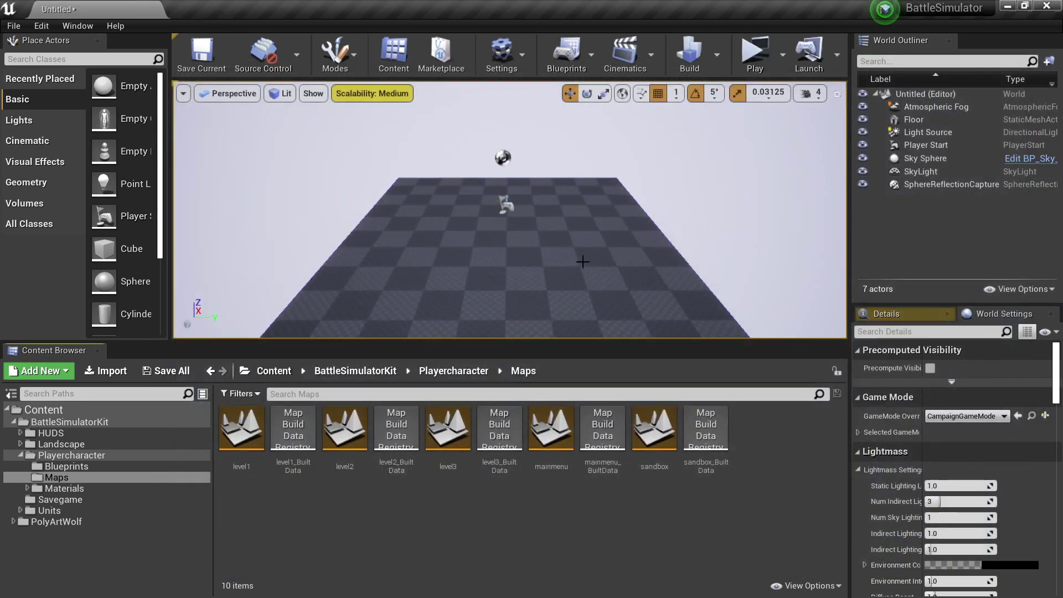
Place Levelcondtions_BP in the level and set its budget to 5000 and Levelnumber to 4
click(138, 466)
drag(448, 429, 502, 191)
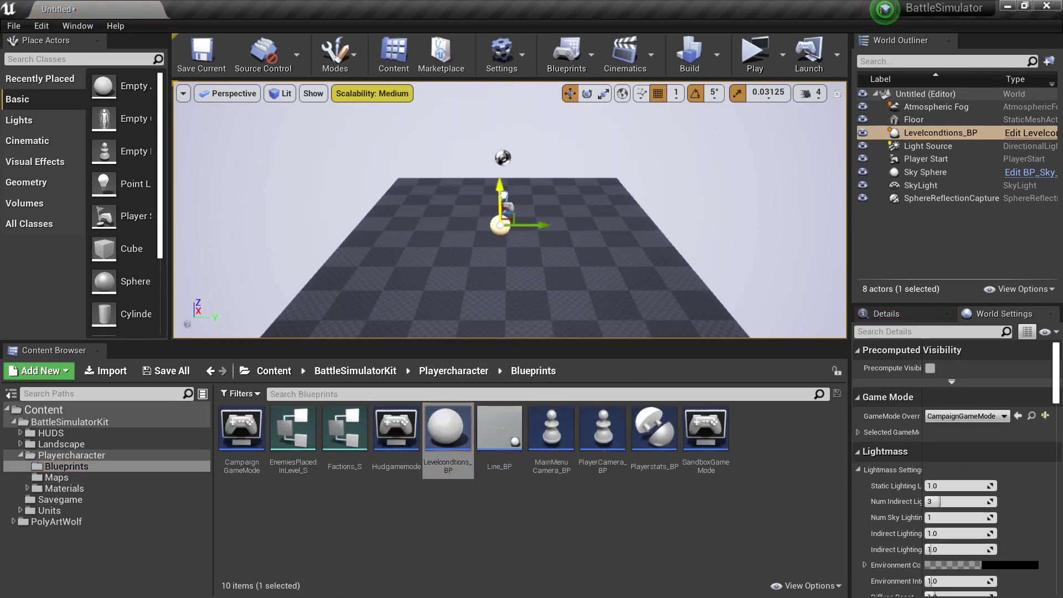
click(899, 315)
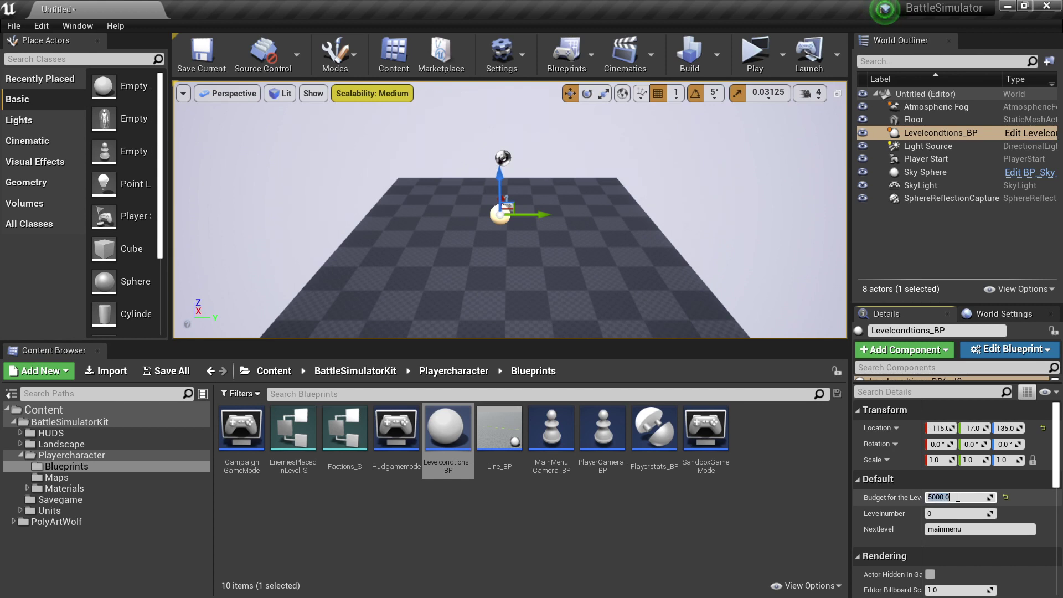
click(656, 501)
click(951, 514)
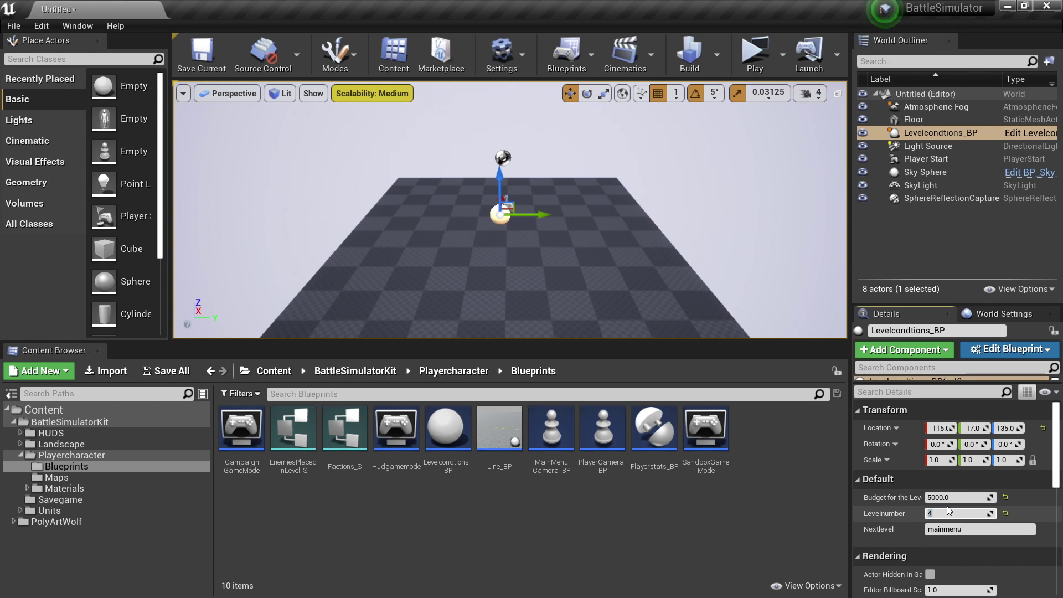
key(Return)
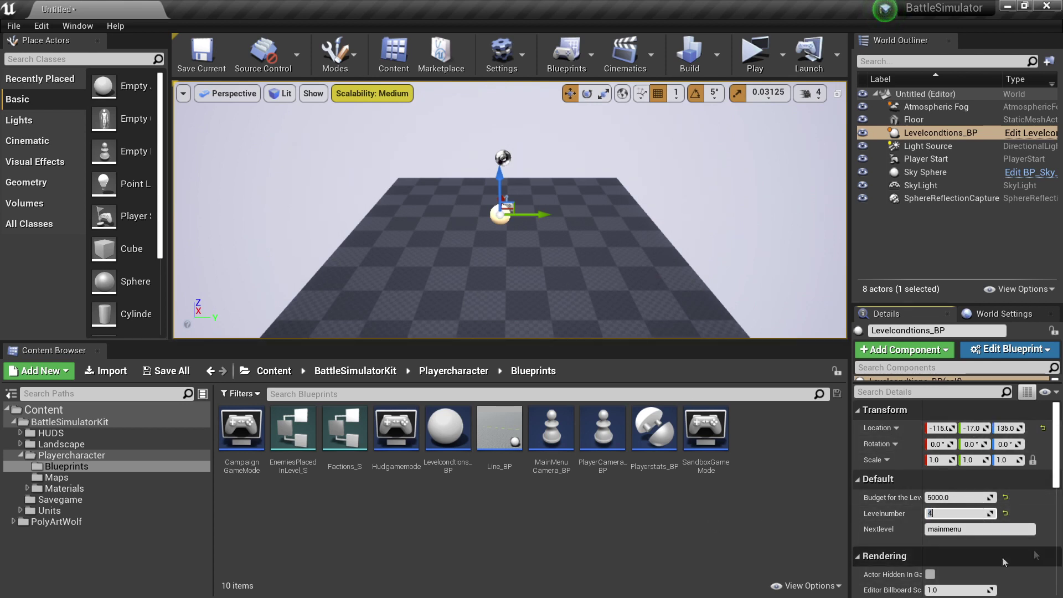
Scale the floor to 50 on all three axes and lower it to about Z -995
drag(500, 429, 512, 291)
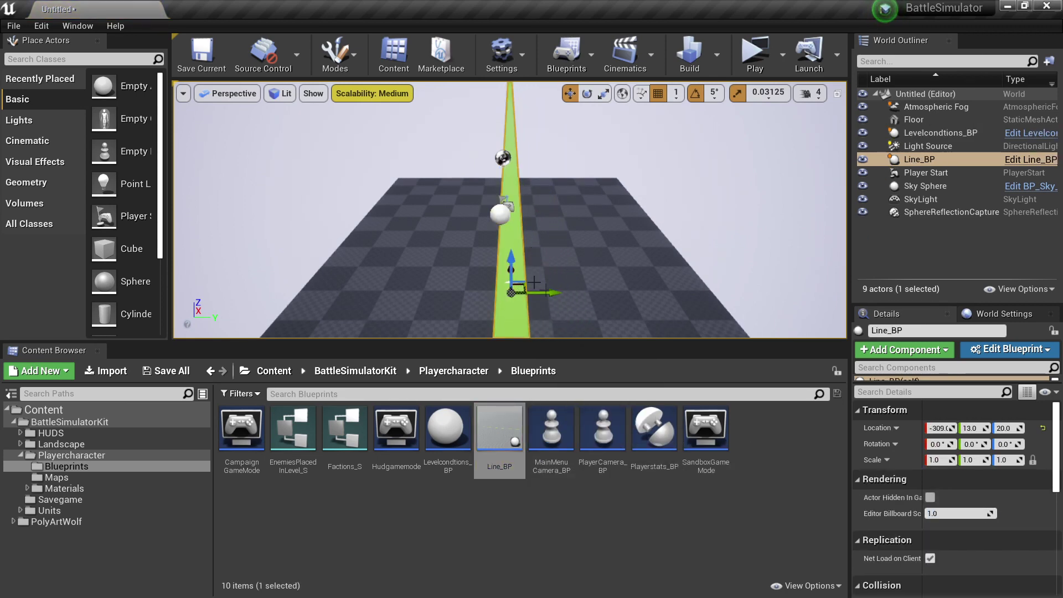
key(Delete)
click(626, 271)
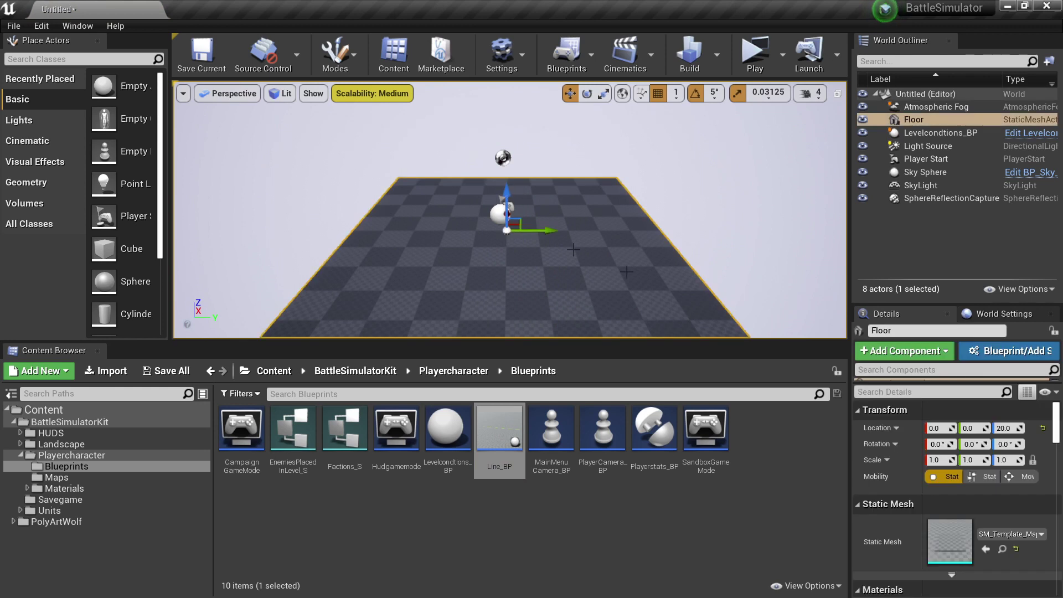
click(1011, 458)
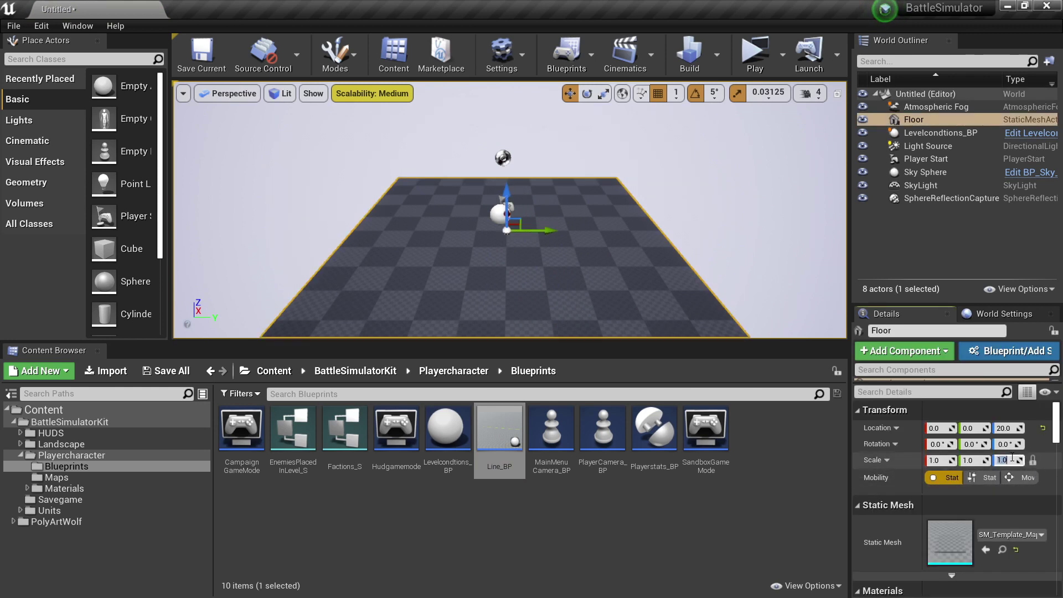
key(Return)
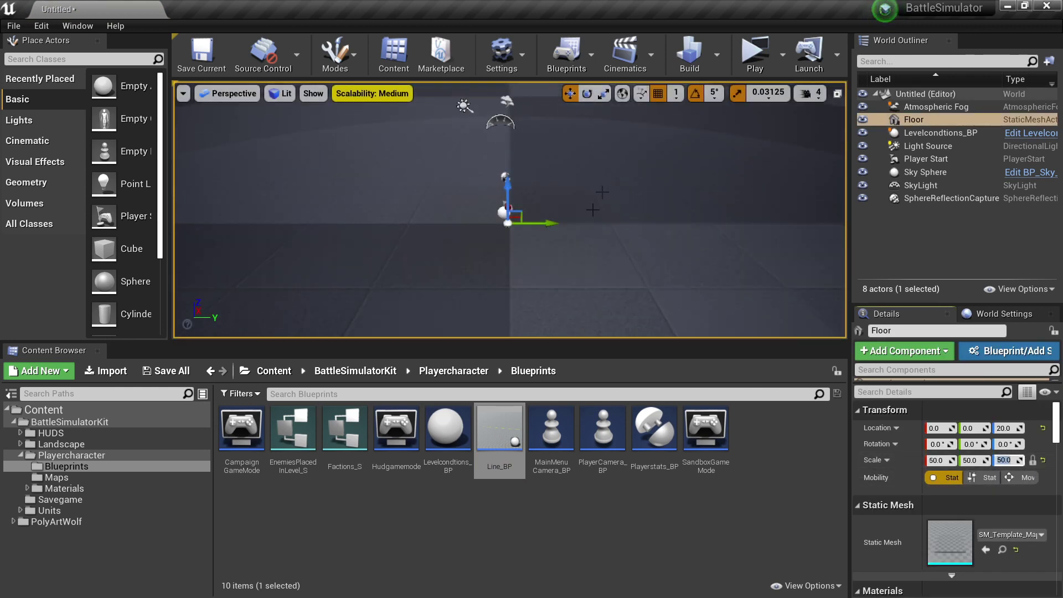
drag(511, 180, 508, 324)
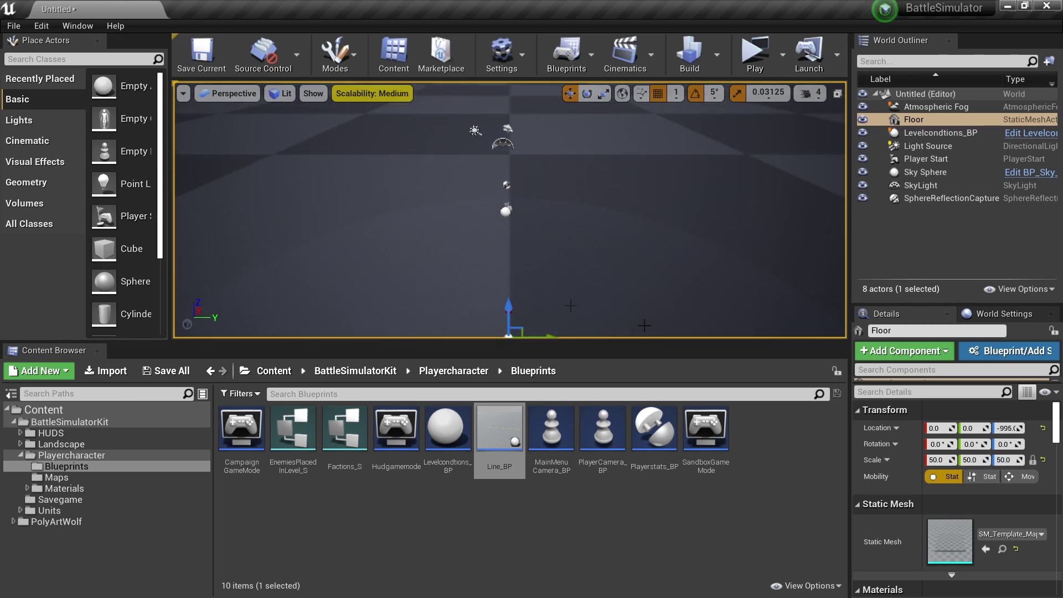
Place Line_BP on the lowered floor at about X 928, Y 34
drag(499, 430, 512, 267)
key(f)
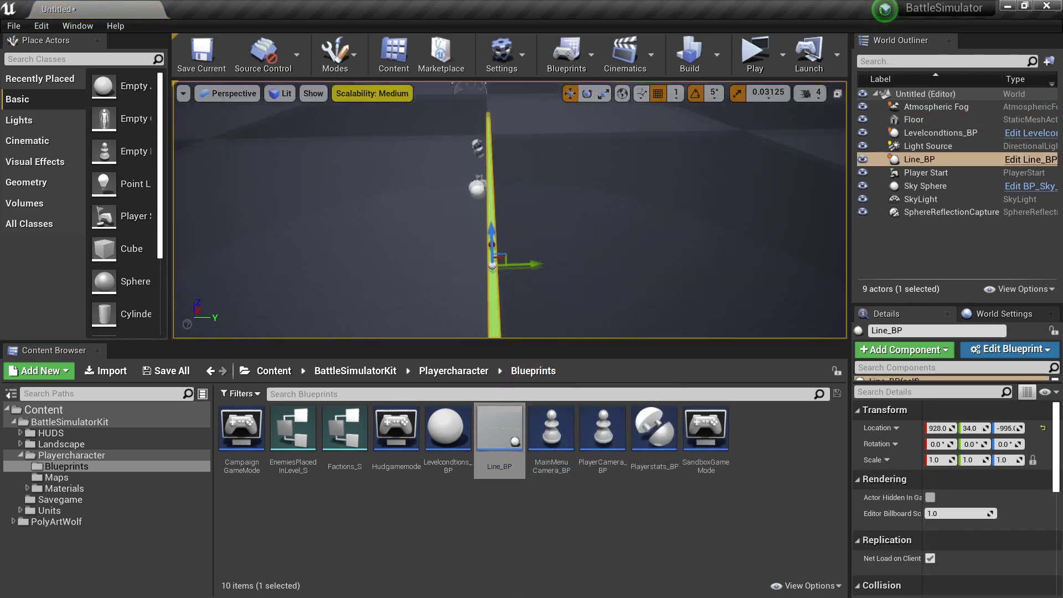
right_click(558, 223)
Preview the level, place six archers on the player's side of the line, and exit the preview
click(755, 53)
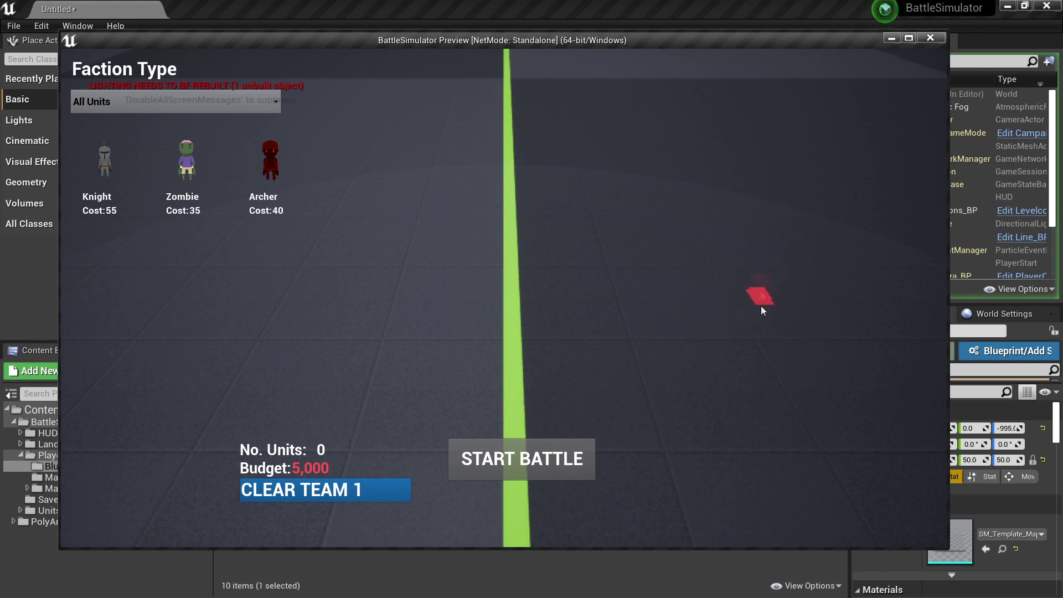
click(403, 178)
click(346, 188)
click(267, 247)
click(239, 302)
click(269, 357)
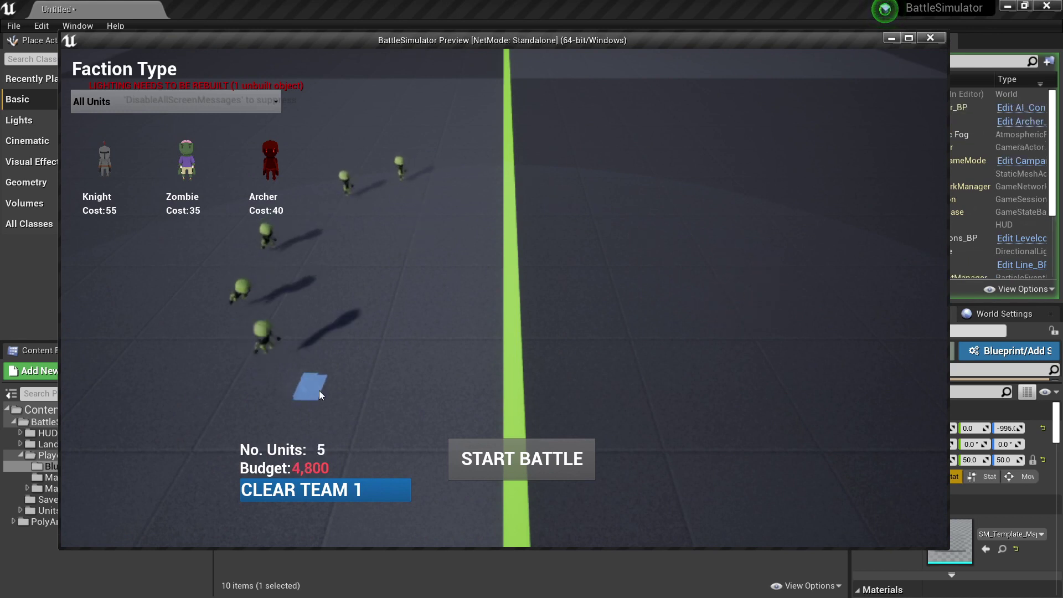
click(313, 386)
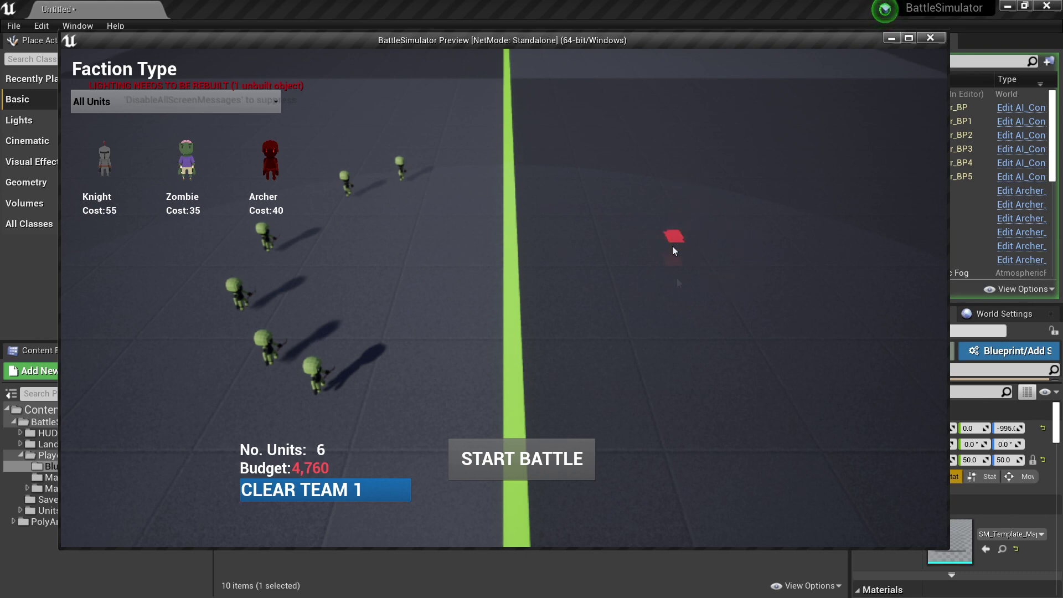
key(Escape)
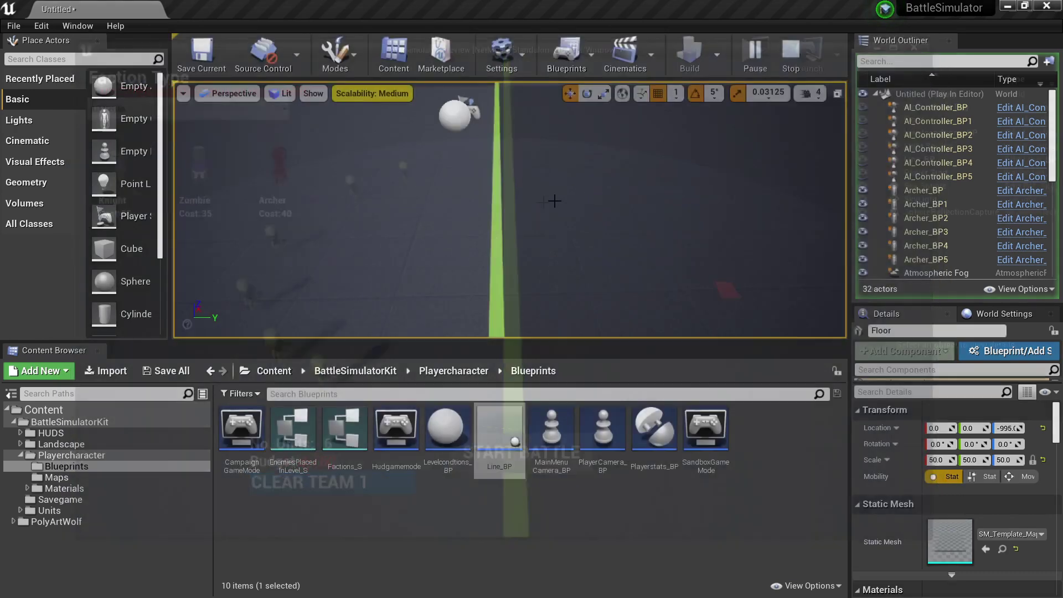
Shift Line_BP to about Y 1166 and place a Knight_BP on the enemy side of it
drag(545, 189, 743, 213)
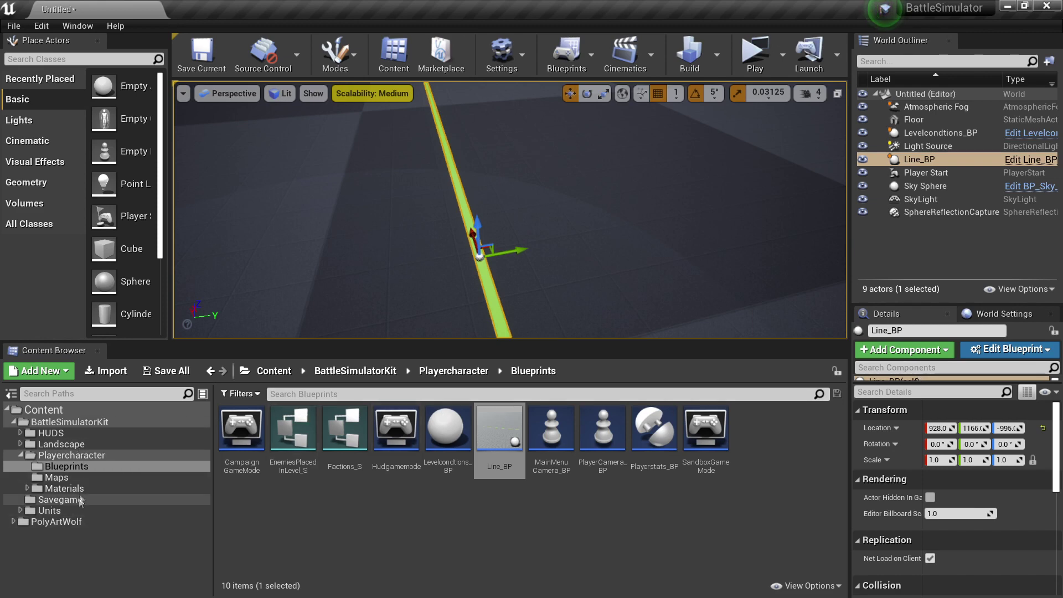
click(68, 510)
double_click(294, 429)
drag(607, 270, 565, 332)
drag(551, 426, 553, 263)
key(f)
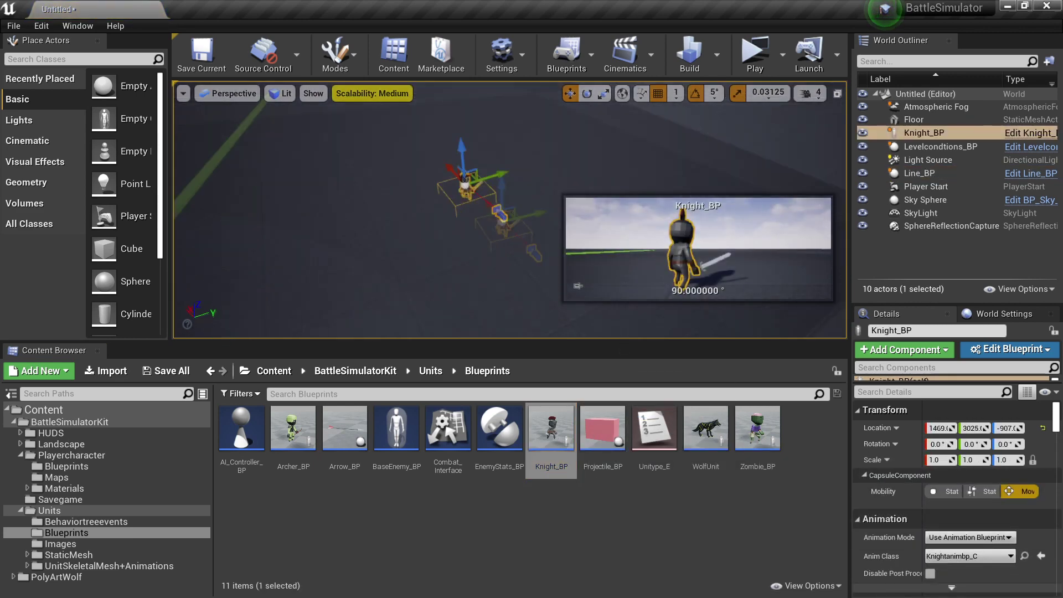
Rotate the knight to face the dividing line and duplicate it to make a row of three knights
click(587, 93)
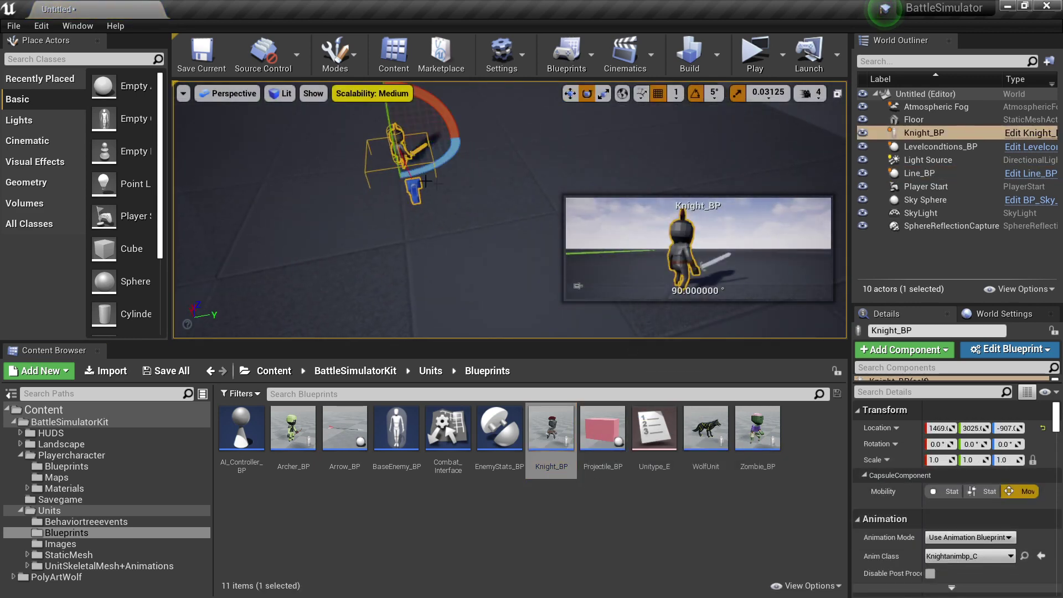
drag(437, 183, 388, 188)
right_drag(498, 221, 516, 137)
click(570, 93)
alt+drag(516, 136, 346, 250)
right_drag(346, 249, 304, 205)
Preview the level to check the placed knights and the camera's starting view
click(755, 51)
drag(875, 135, 574, 6)
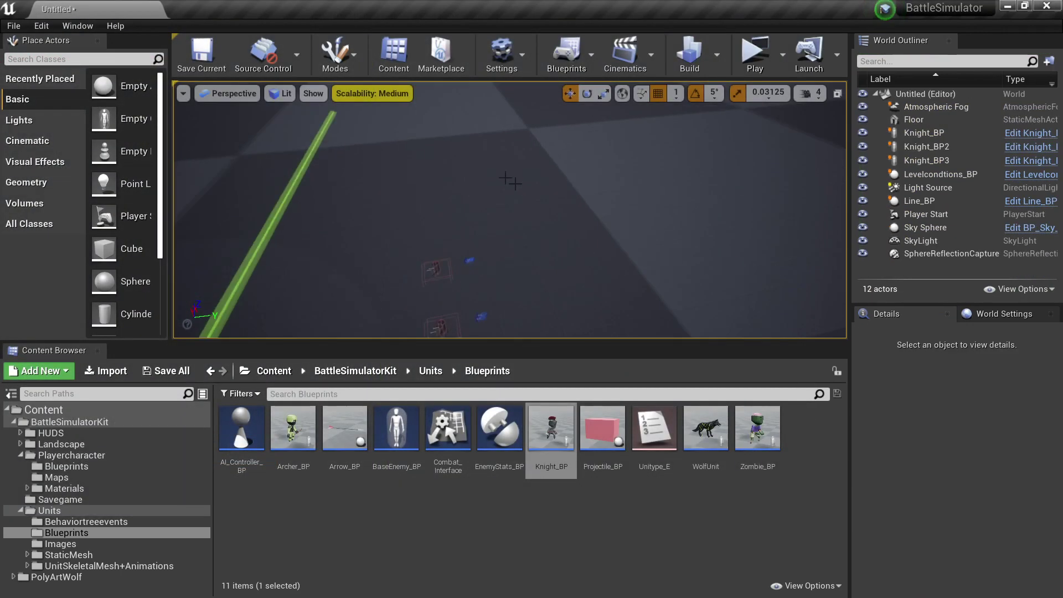
Move the Player Start across the dividing line from the knights, raised to about X -1904, Y 1271, Z 423
right_drag(510, 180, 484, 177)
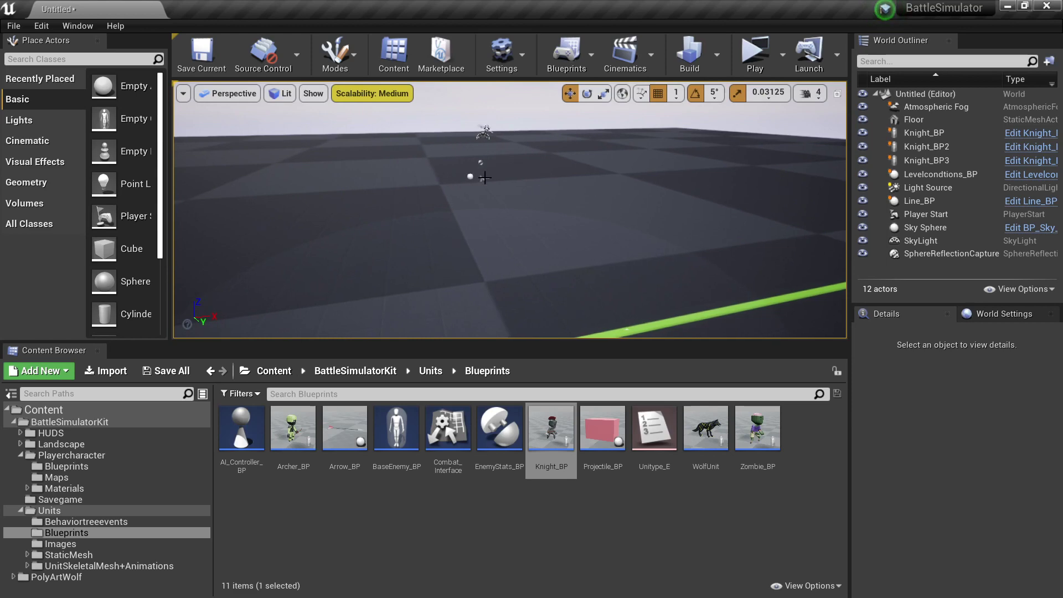
click(483, 178)
right_drag(481, 178, 477, 180)
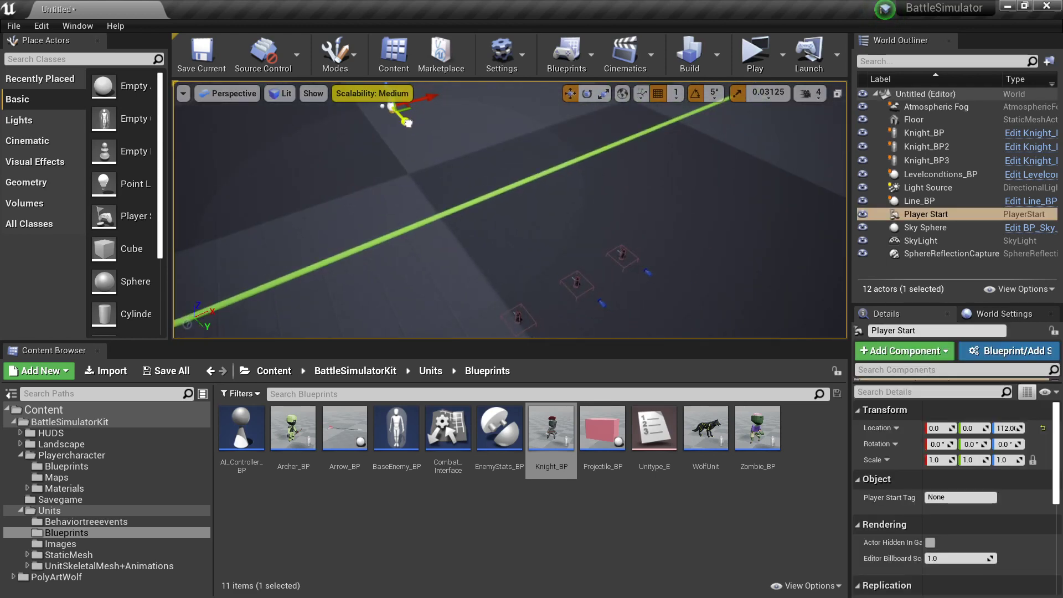
drag(466, 137, 352, 190)
drag(281, 158, 272, 143)
drag(321, 166, 240, 186)
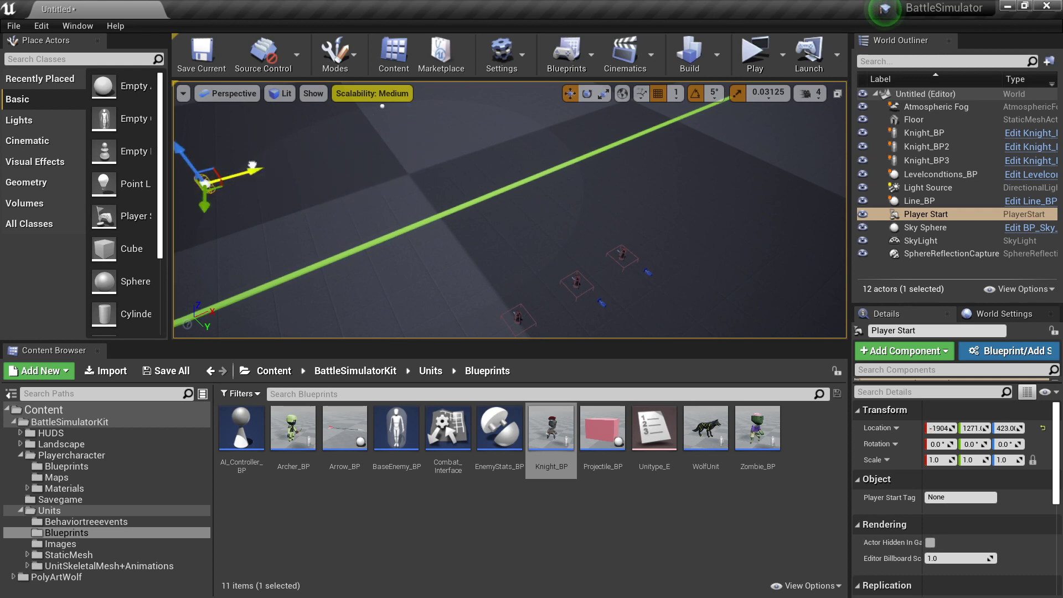
Preview the level to check the starting view from the moved Player Start, and exit the preview
click(754, 56)
drag(831, 143, 703, 45)
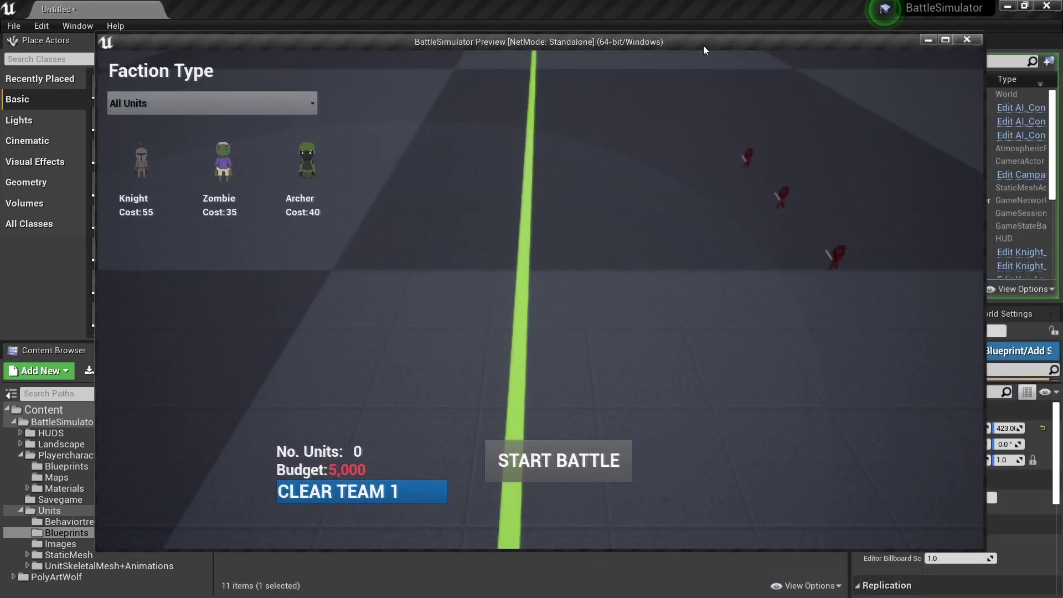
key(Escape)
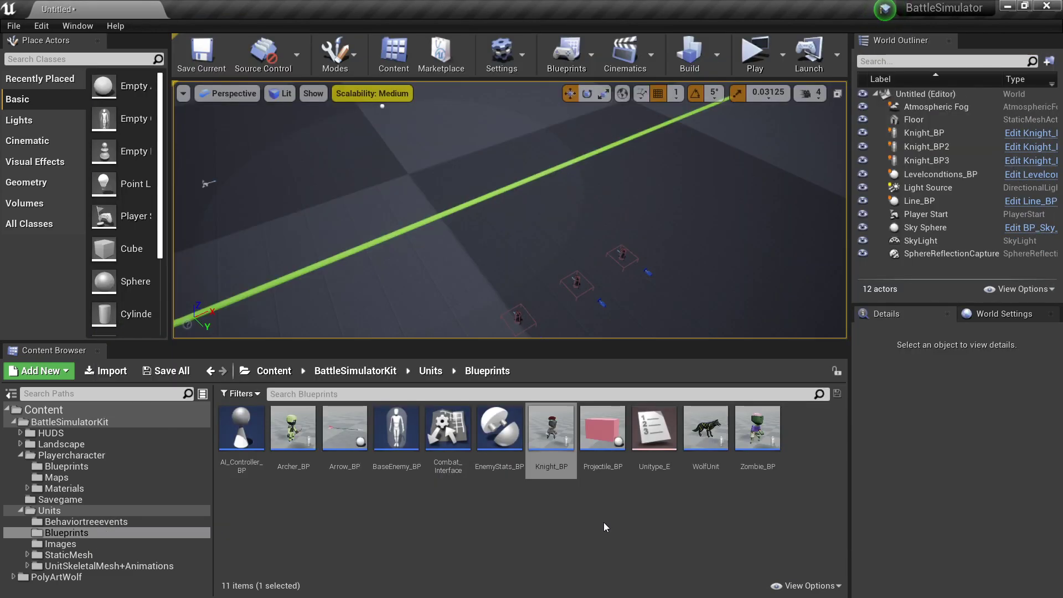
Find the Nav Mesh Bounds Volume among the placeable actors and place one beside the dividing line
right_drag(498, 249, 452, 186)
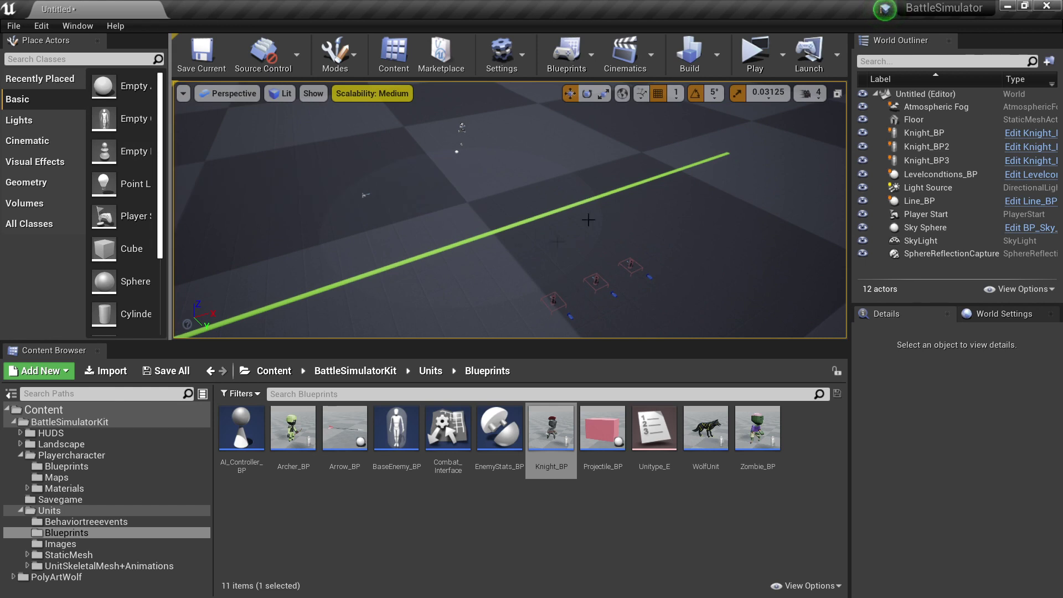
click(58, 59)
text(nav mes)
drag(92, 86, 476, 217)
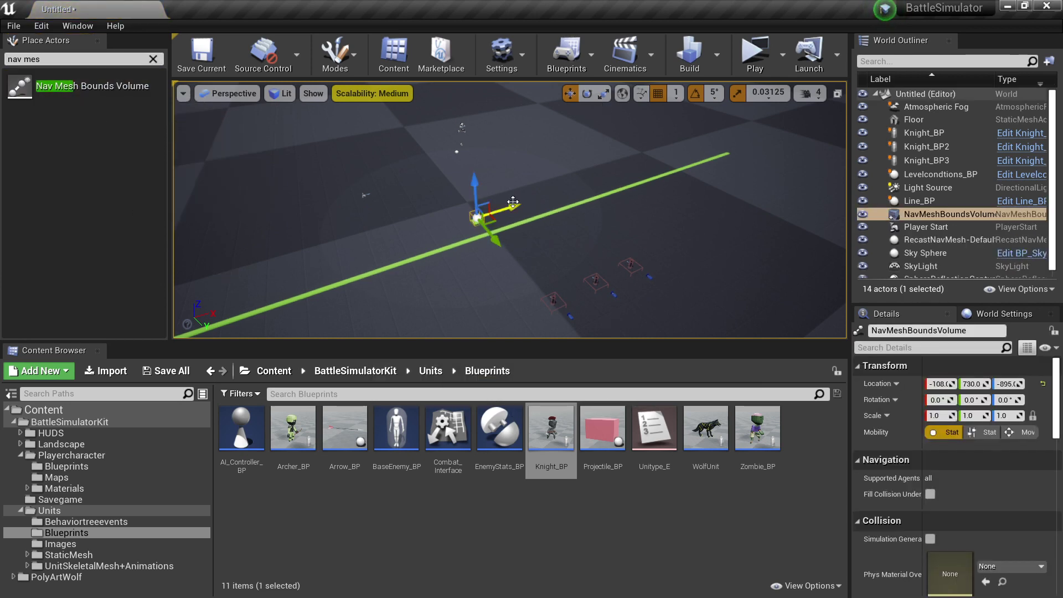
Scale the NavMeshBoundsVolume to about 74 in X and 85 in Y so it covers the battlefield
key(Up)
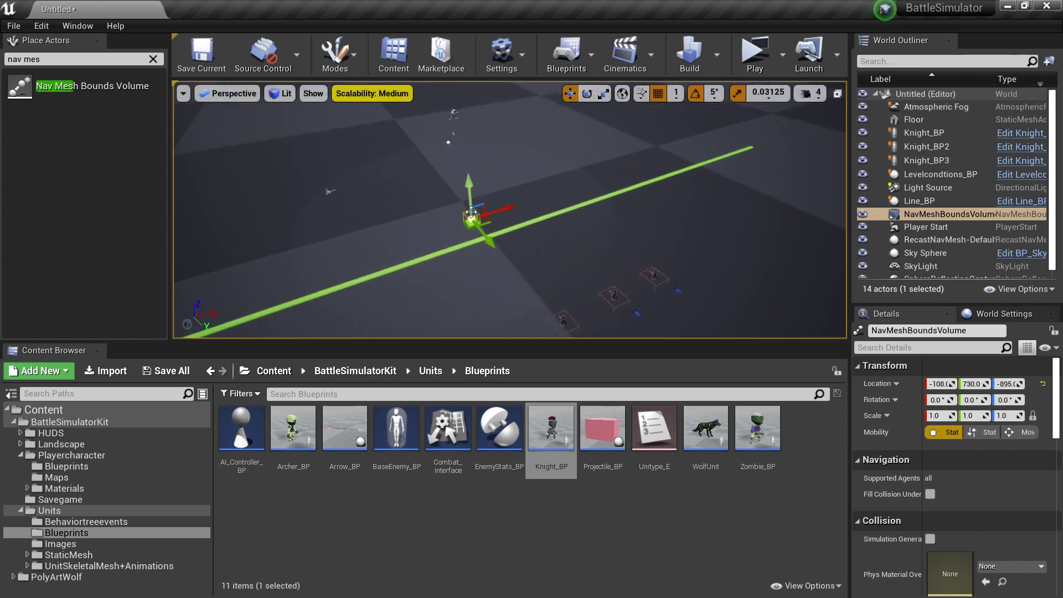
click(603, 93)
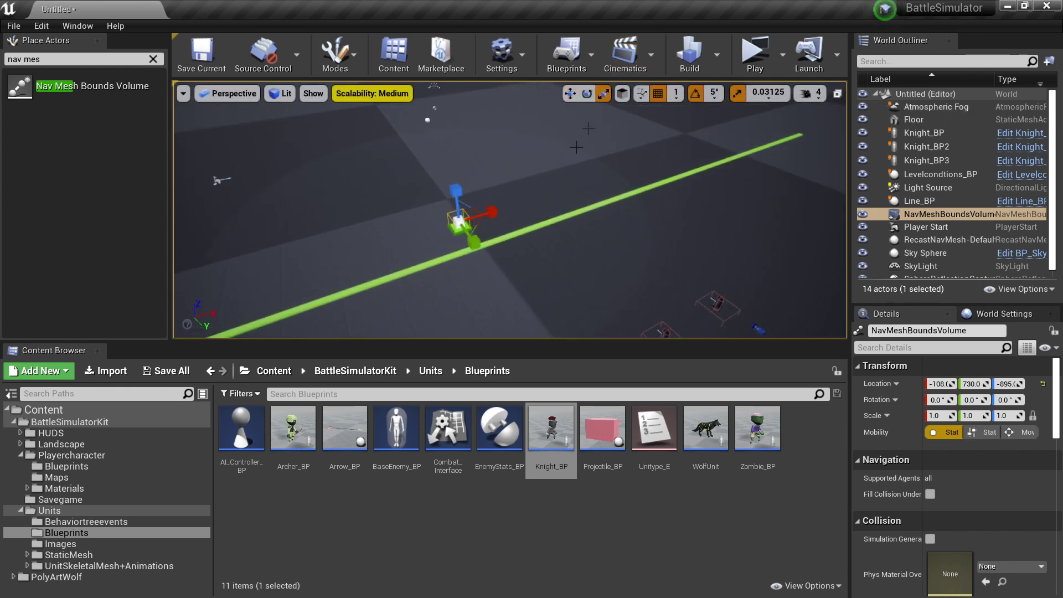
scroll(530, 212, down, 2)
drag(491, 243, 576, 305)
drag(509, 204, 576, 224)
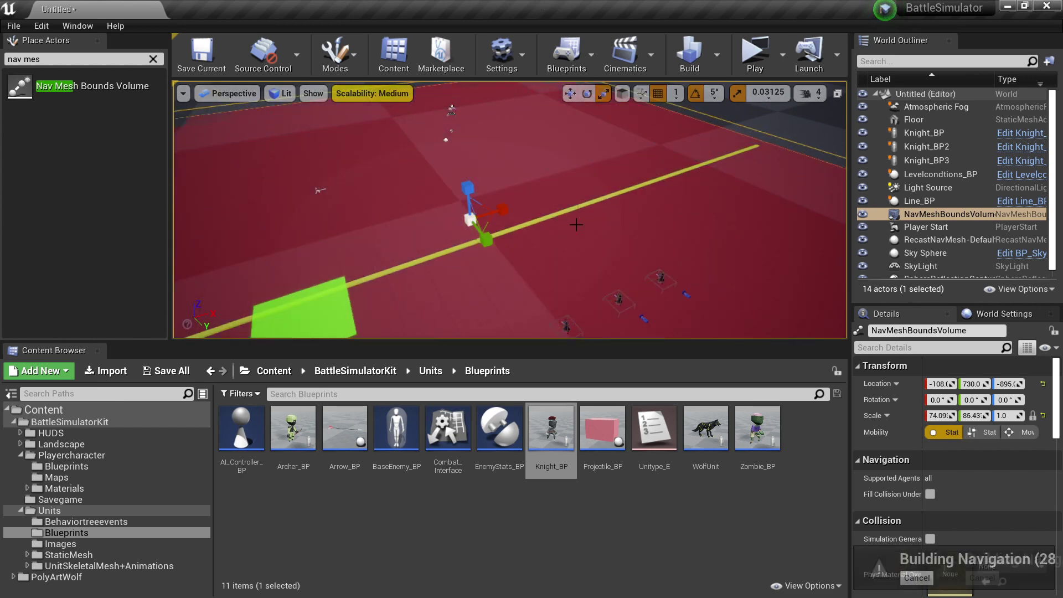
Preview the level and place eight knights on the player's side of the dividing line
click(754, 52)
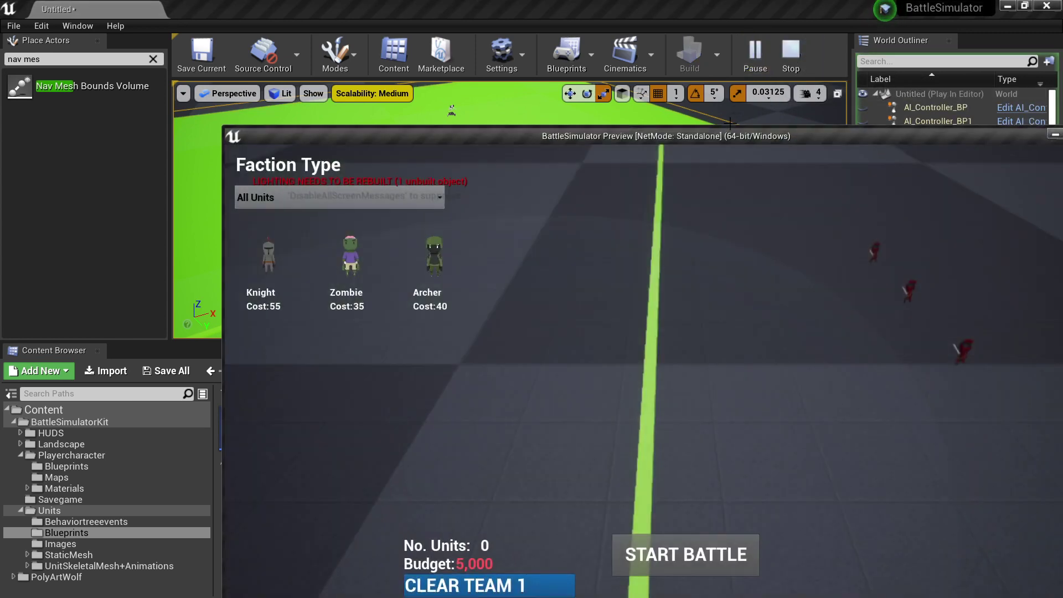
drag(735, 127, 664, 41)
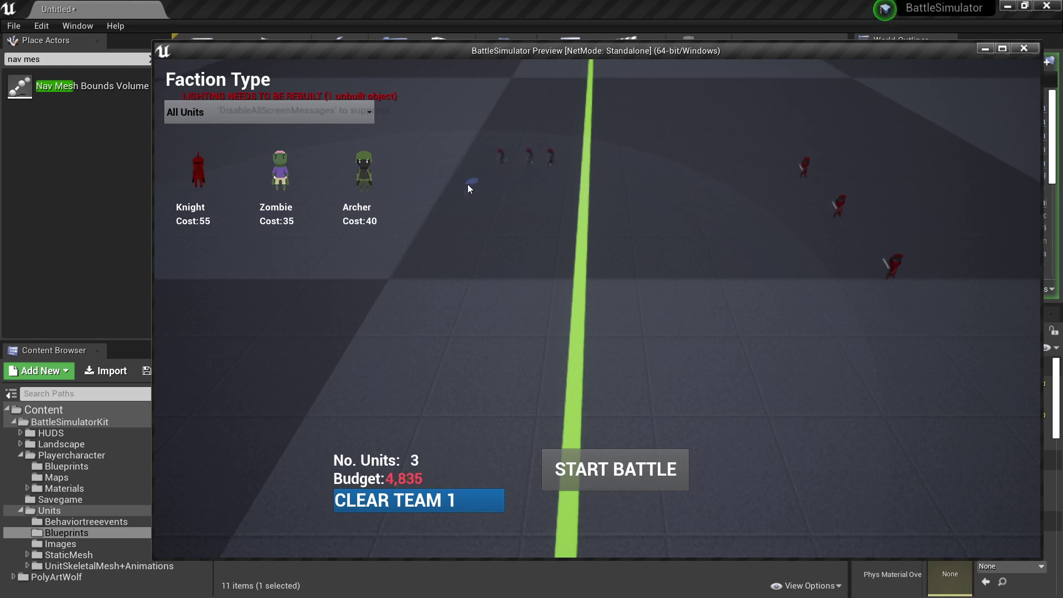
click(379, 285)
click(393, 327)
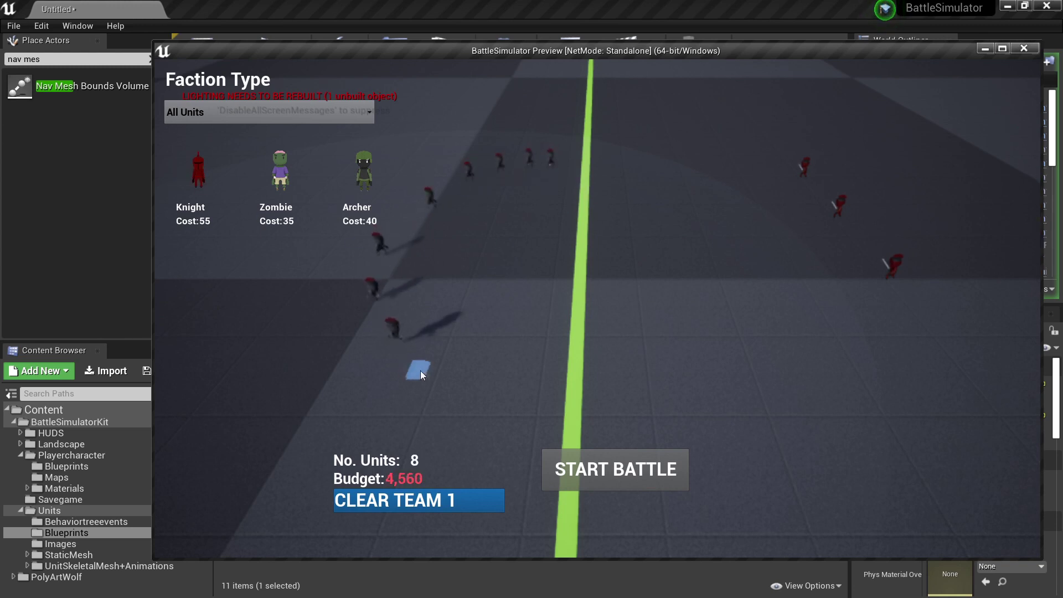
Run the battle to its end, request the next level, and close the preview
click(618, 471)
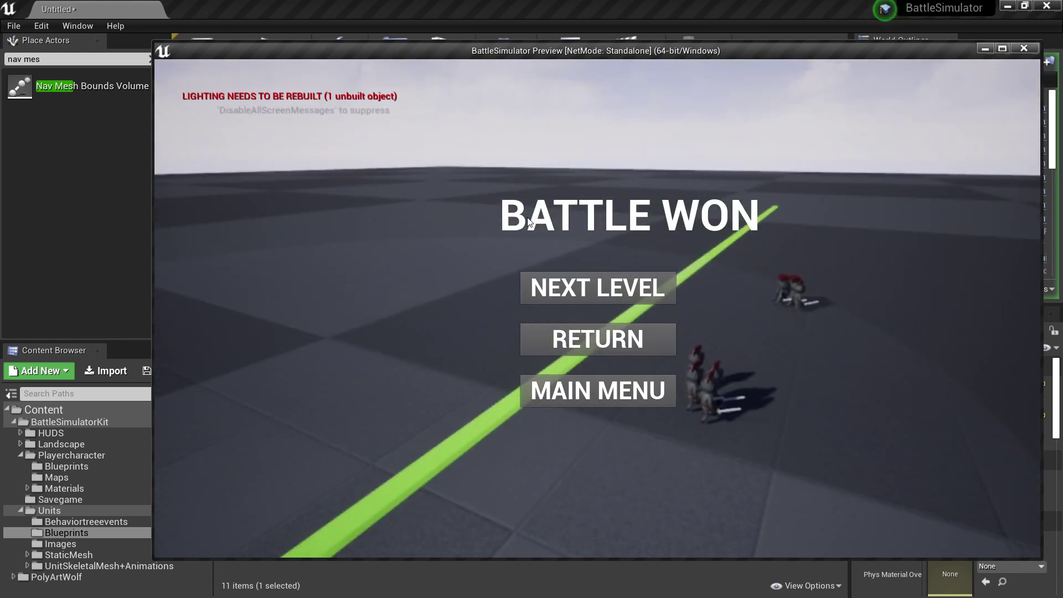
click(609, 287)
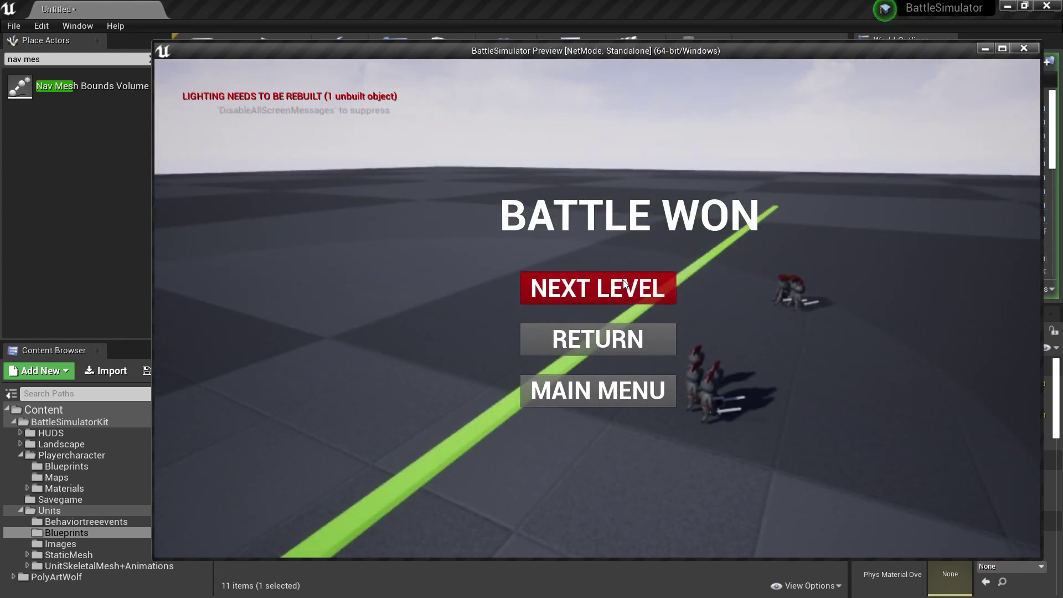
click(1031, 50)
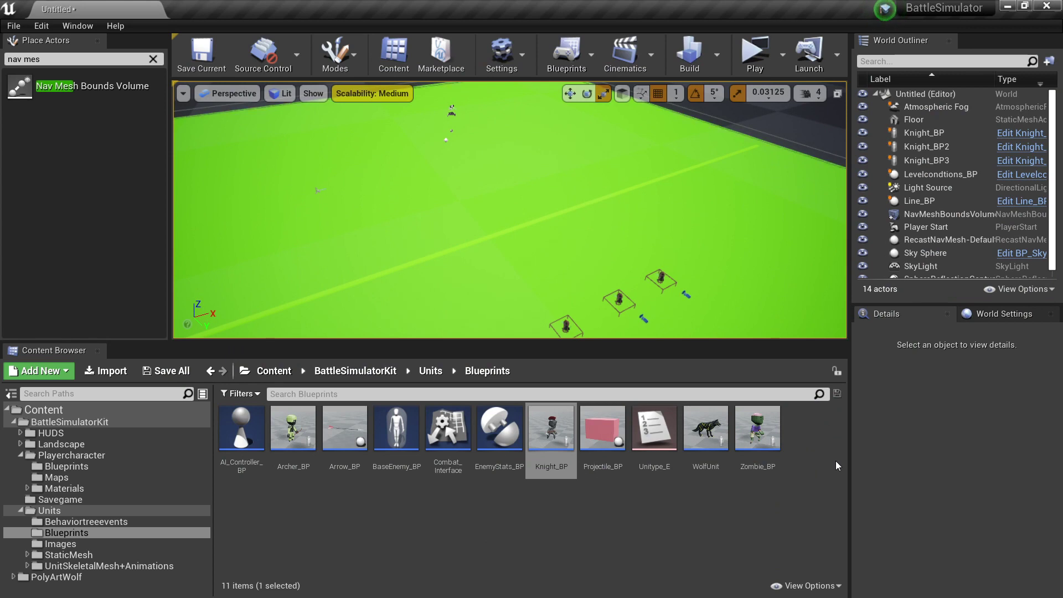
Try to save the new level in the BattleSimulatorKit/Playercharacter/Maps folder alongside the existing levels
key(alt+Left)
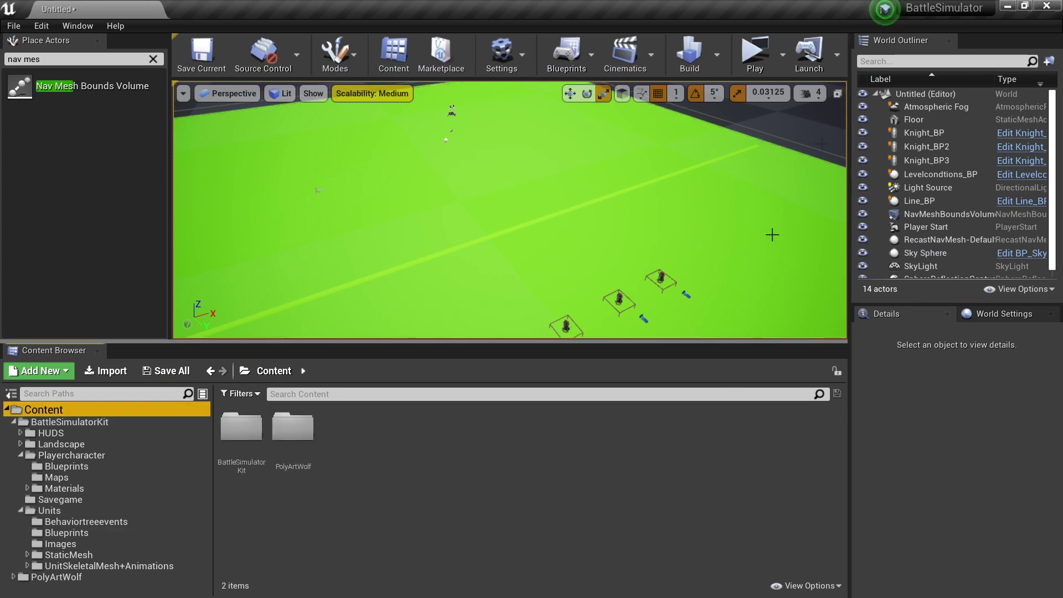
click(14, 25)
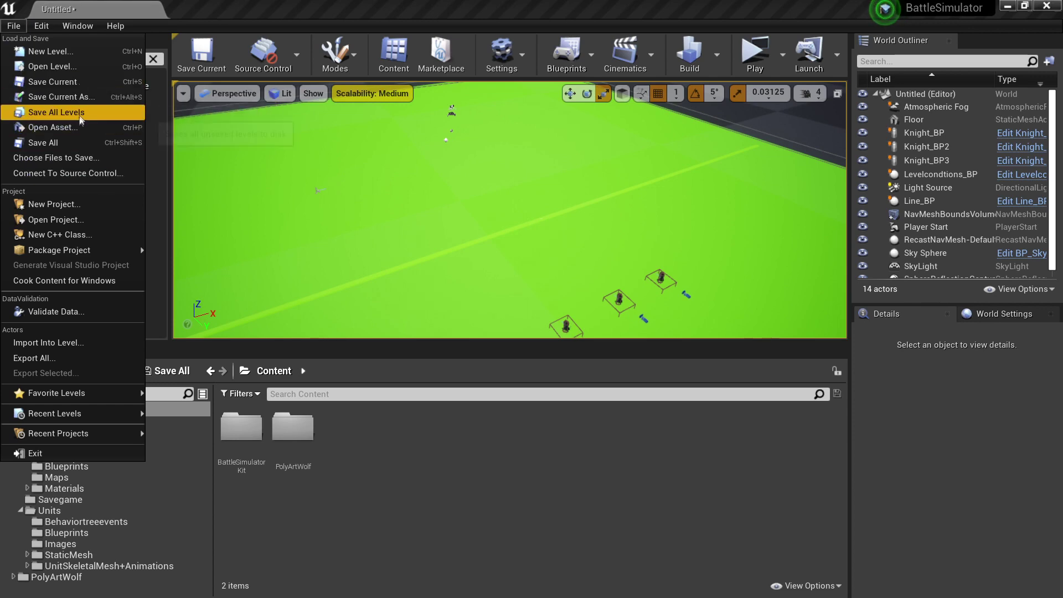
click(67, 142)
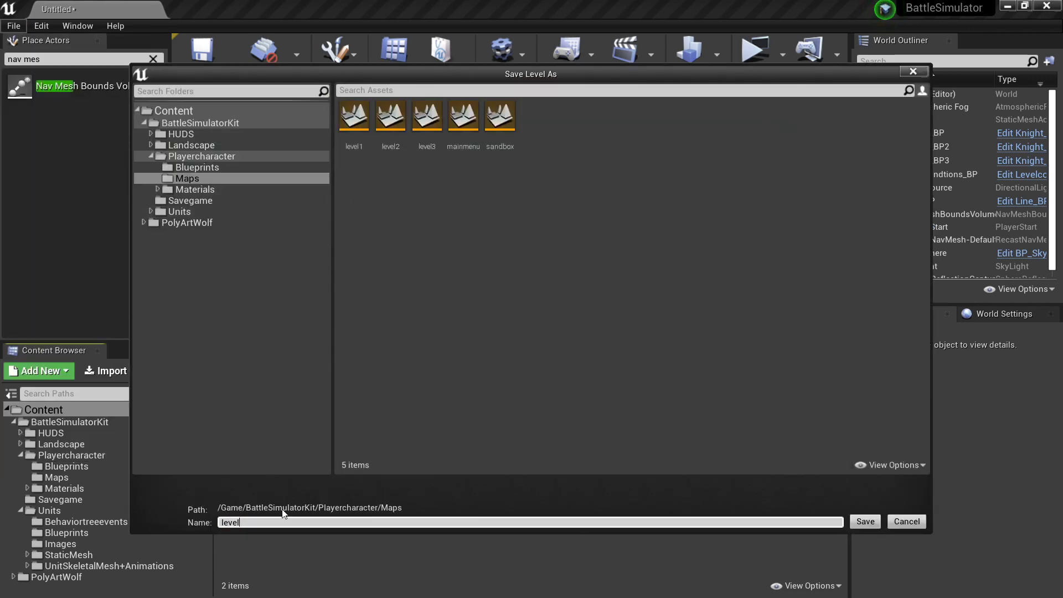
click(863, 524)
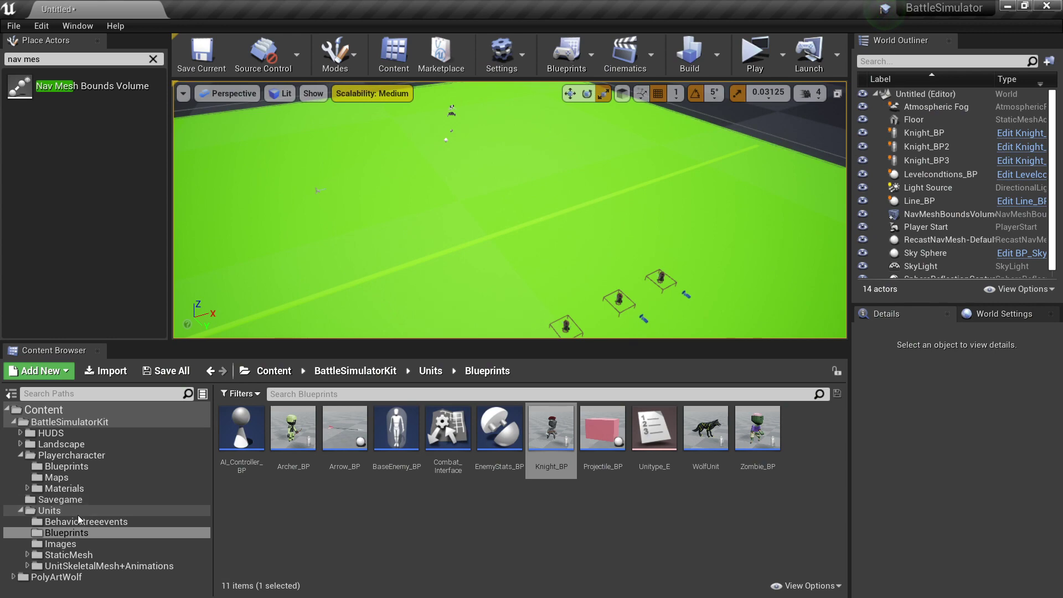
Open the battlesimulator_save blueprint from Savegame and add two elements to the Levelsunlocked array's default value
click(88, 500)
double_click(247, 456)
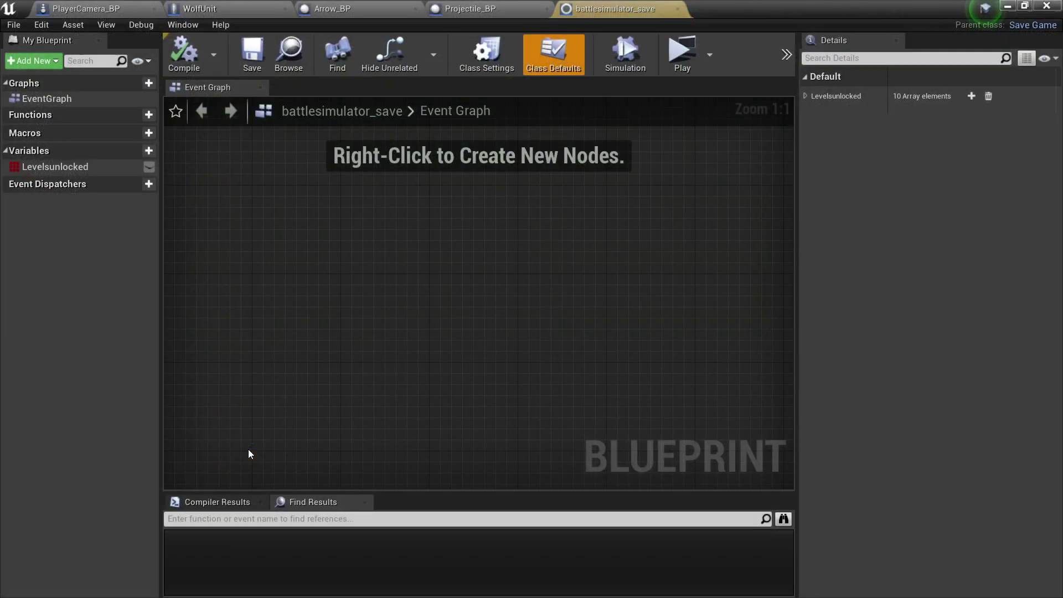
click(65, 168)
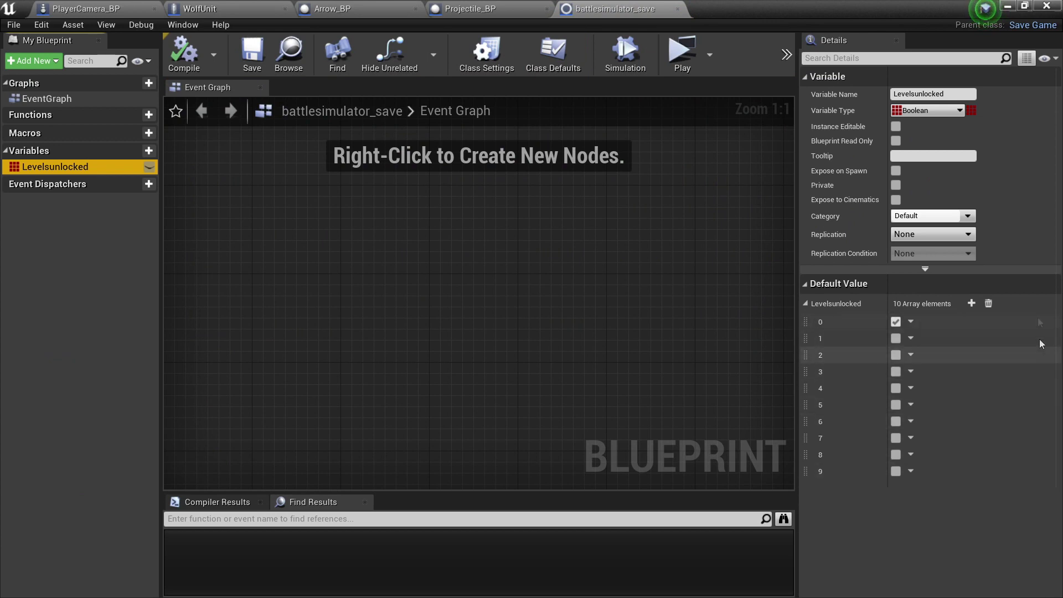
click(972, 304)
click(972, 304)
click(1007, 6)
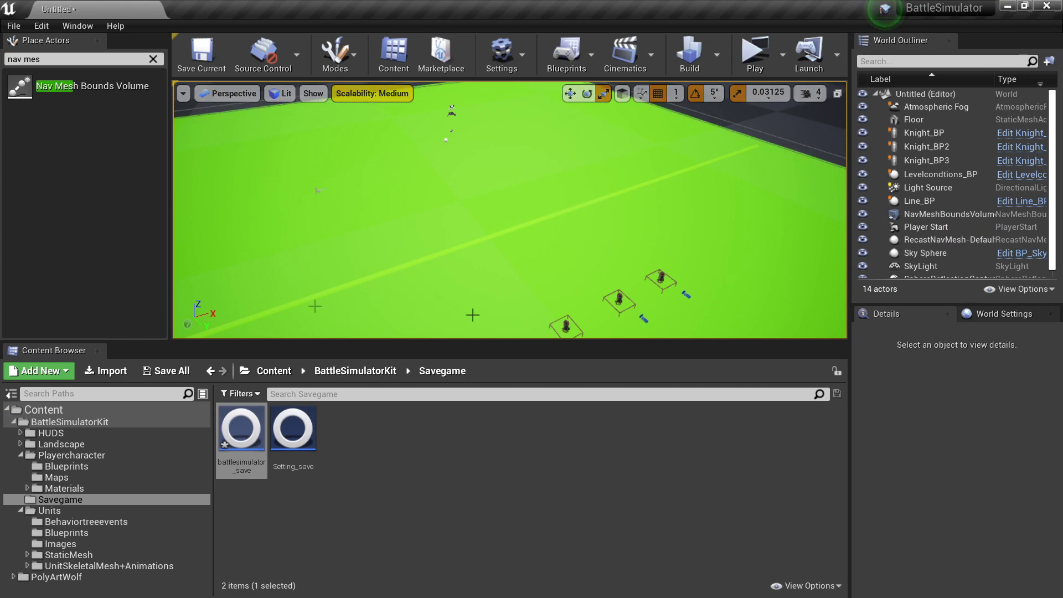
Open CampaignHUD_WP from the HUDS folder and paste a copy of the level3 button into the Horizontal Box
click(153, 434)
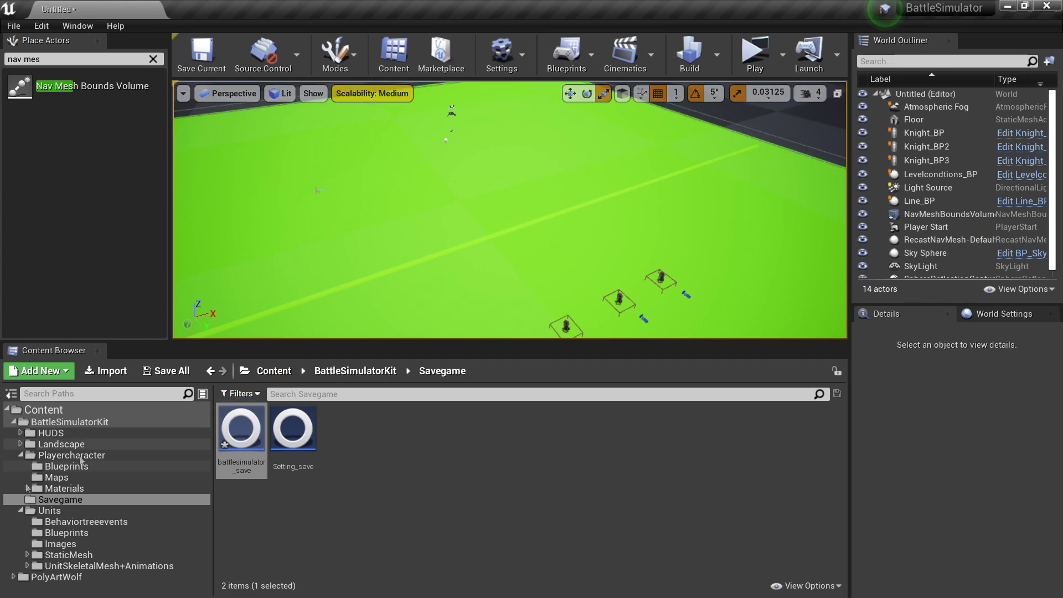
double_click(344, 429)
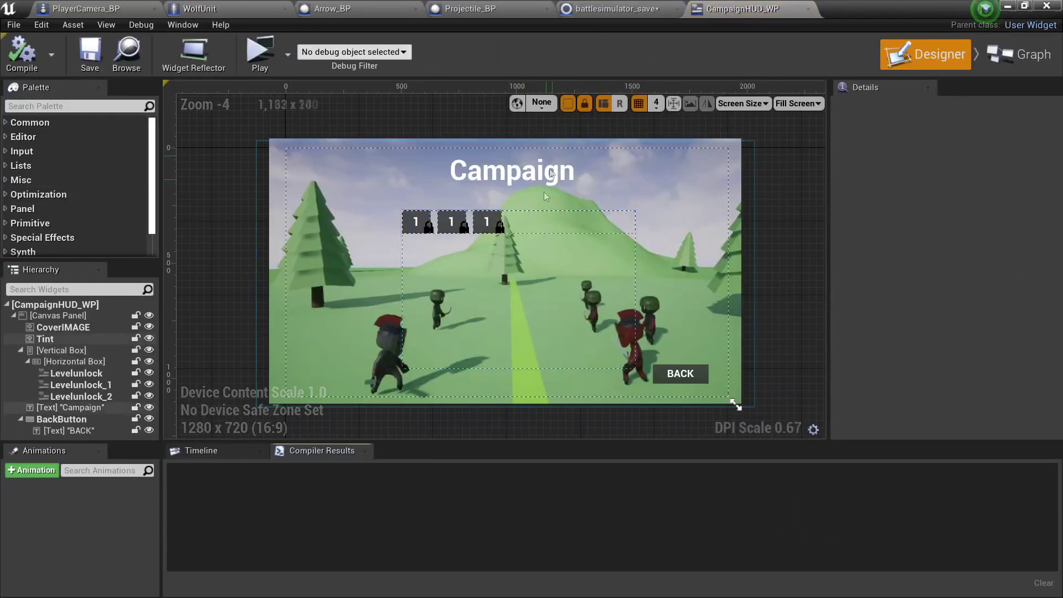
click(486, 223)
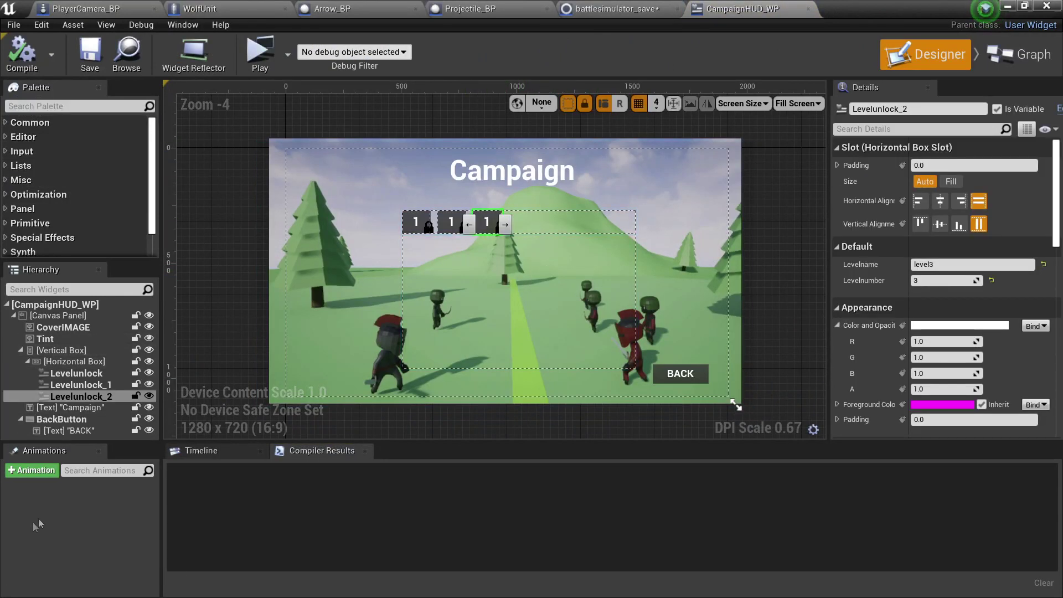
click(62, 362)
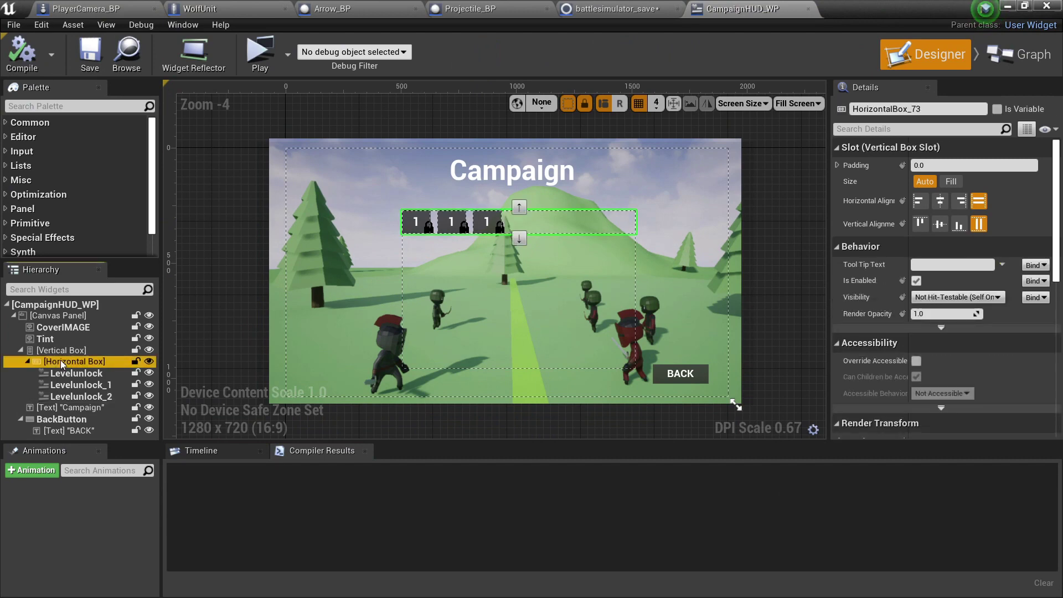
key(ctrl+v)
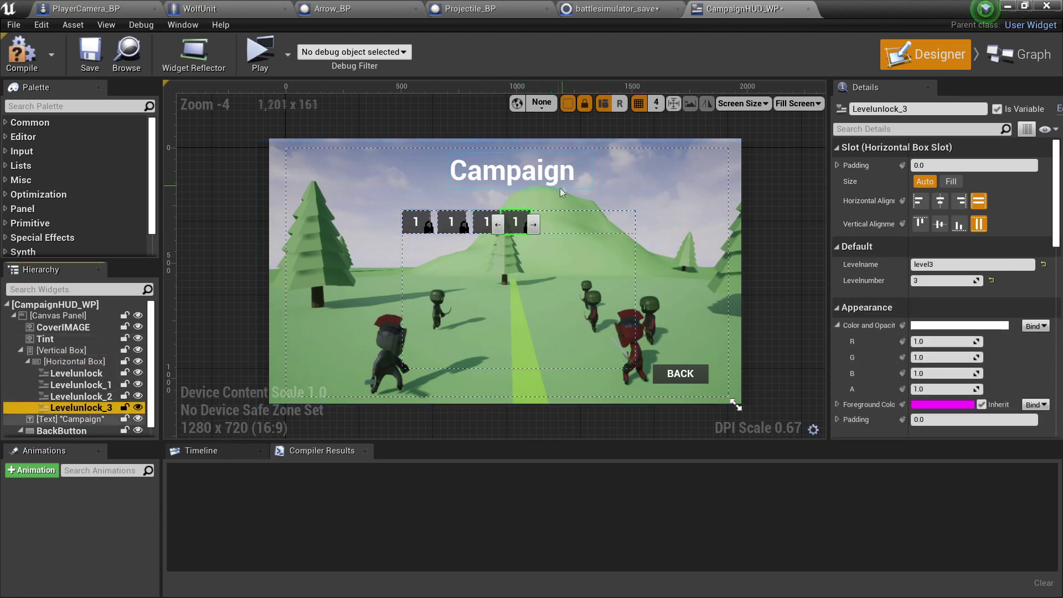
Compare the level buttons' render translations and set the new fourth button's X translation to 90
scroll(476, 219, up, 5)
click(460, 231)
scroll(959, 397, down, 2)
scroll(959, 397, down, 10)
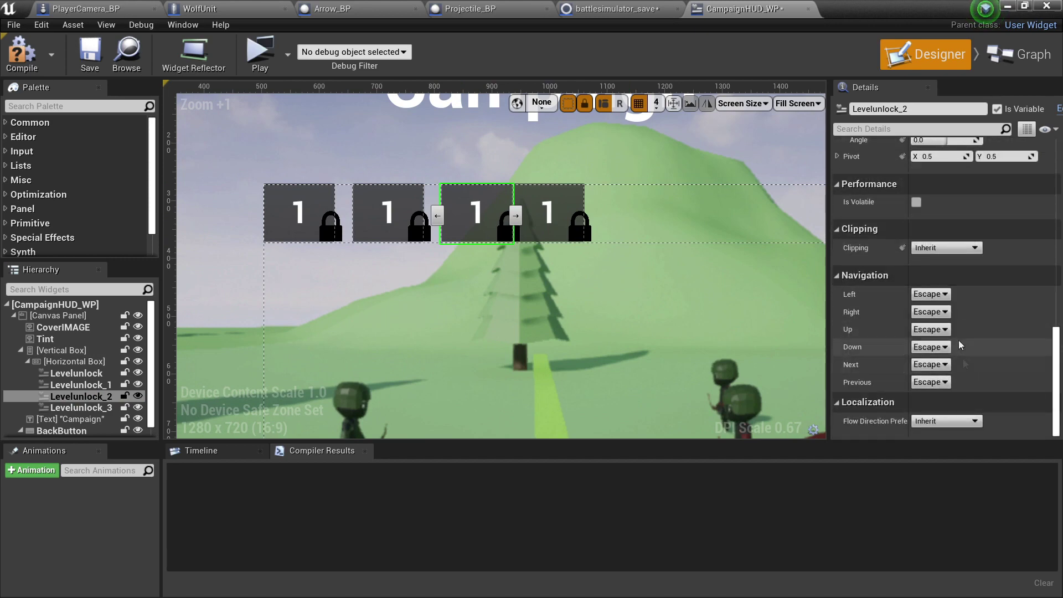
scroll(963, 363, up, 4)
click(318, 224)
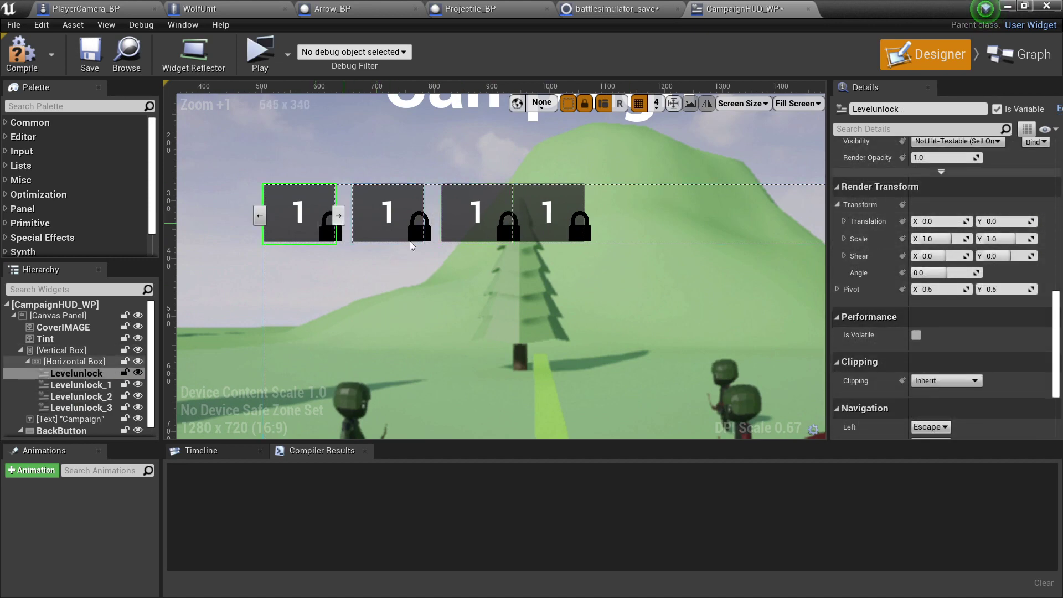
click(78, 384)
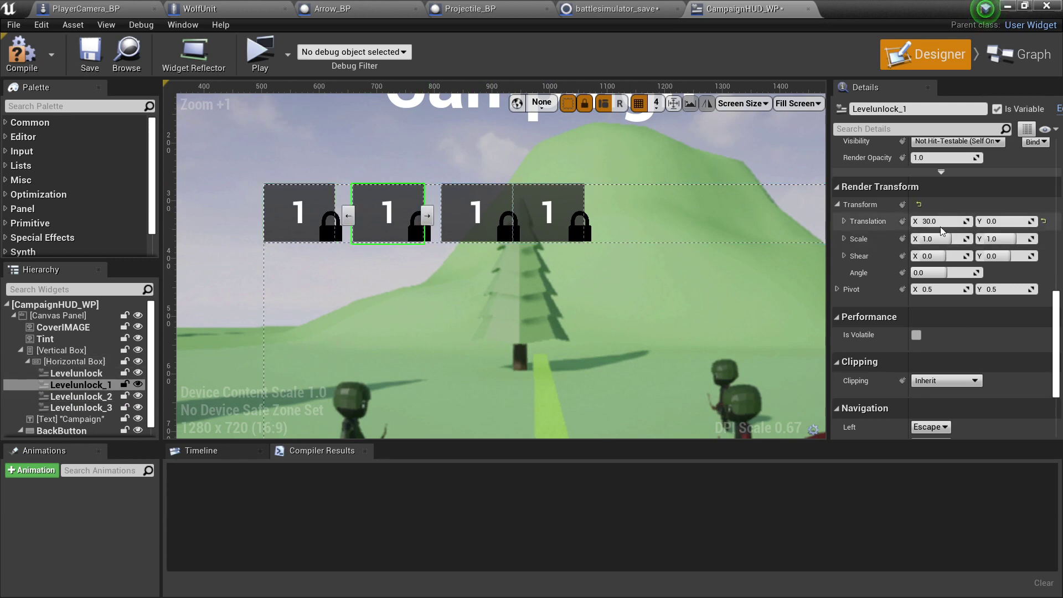
click(475, 219)
click(552, 210)
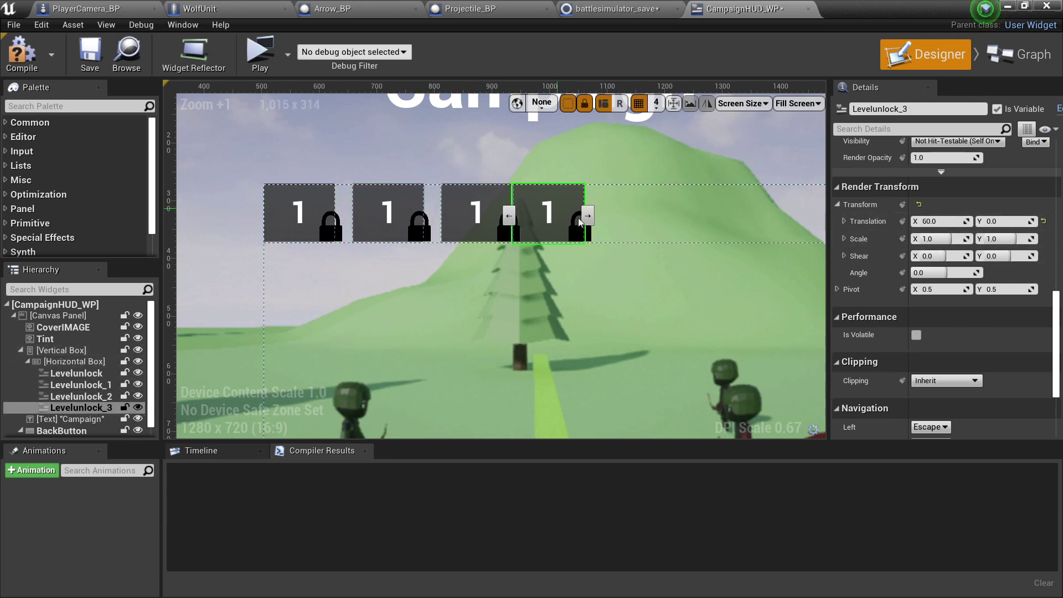
click(941, 221)
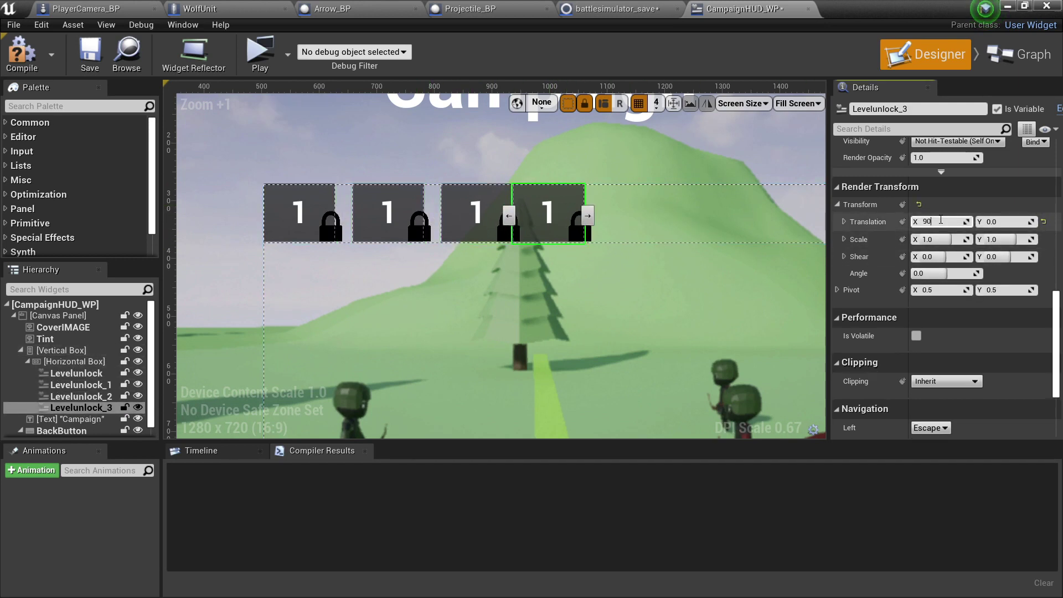
text(90)
key(Return)
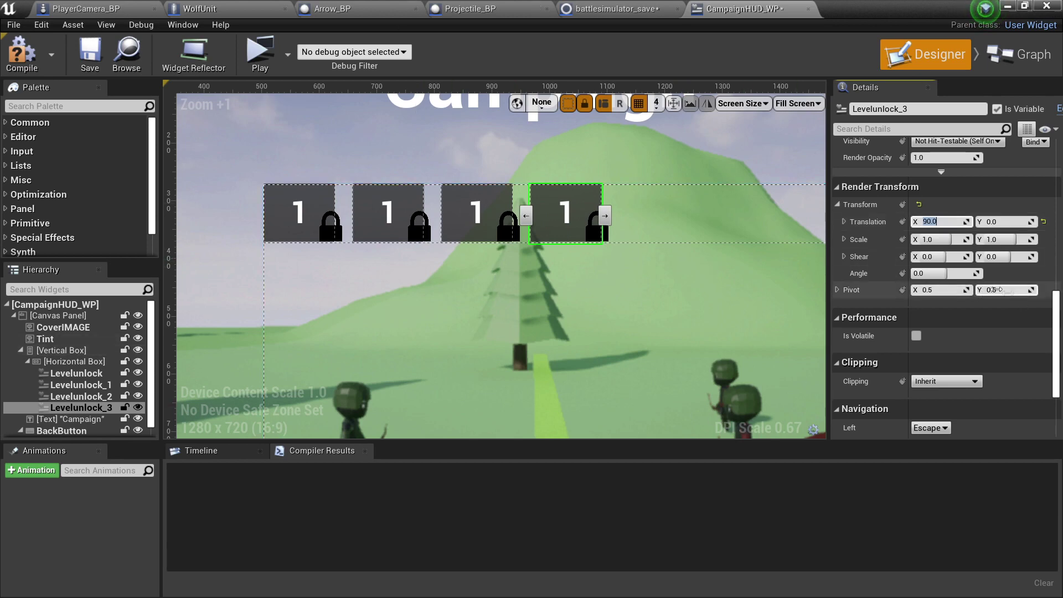
scroll(941, 277, up, 6)
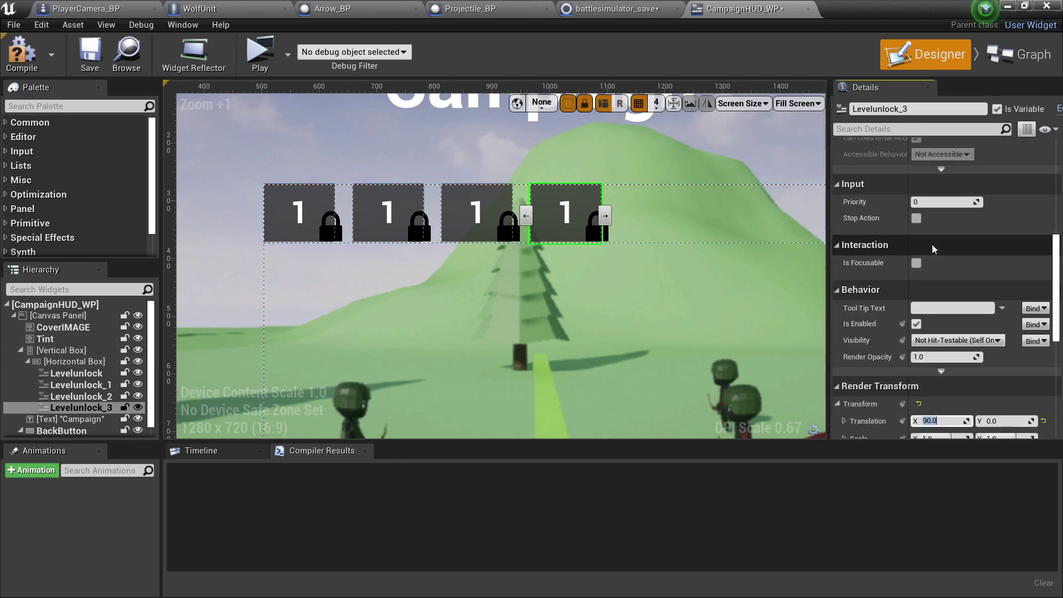
Set the fourth level button's Levelname to level4 and Levelnumber to 4, checking the number against Levelcondtions_BP, and compile CampaignHUD_WP
key(ctrl+shift+s)
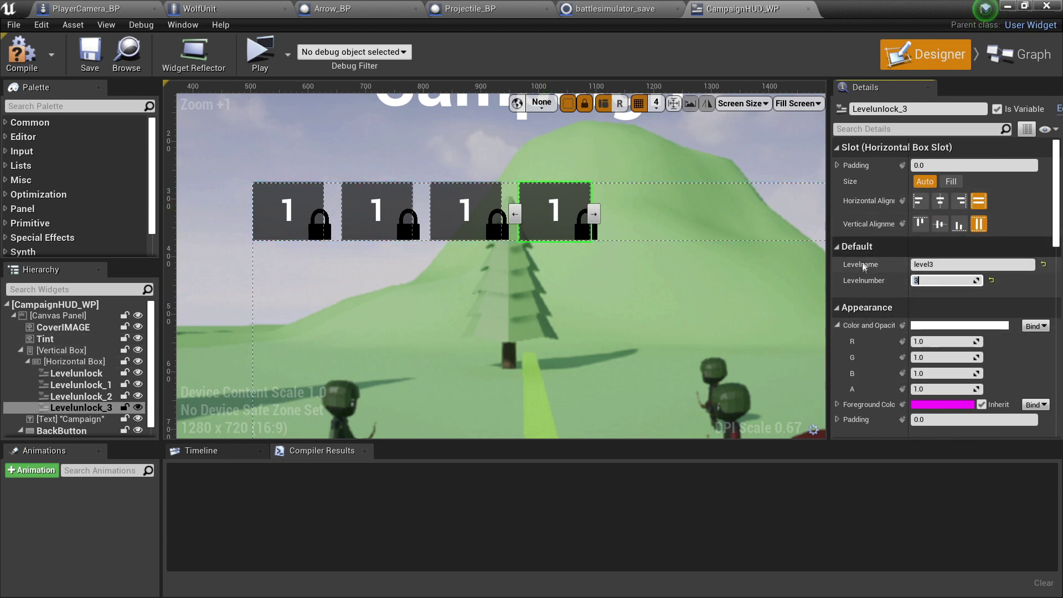
click(949, 265)
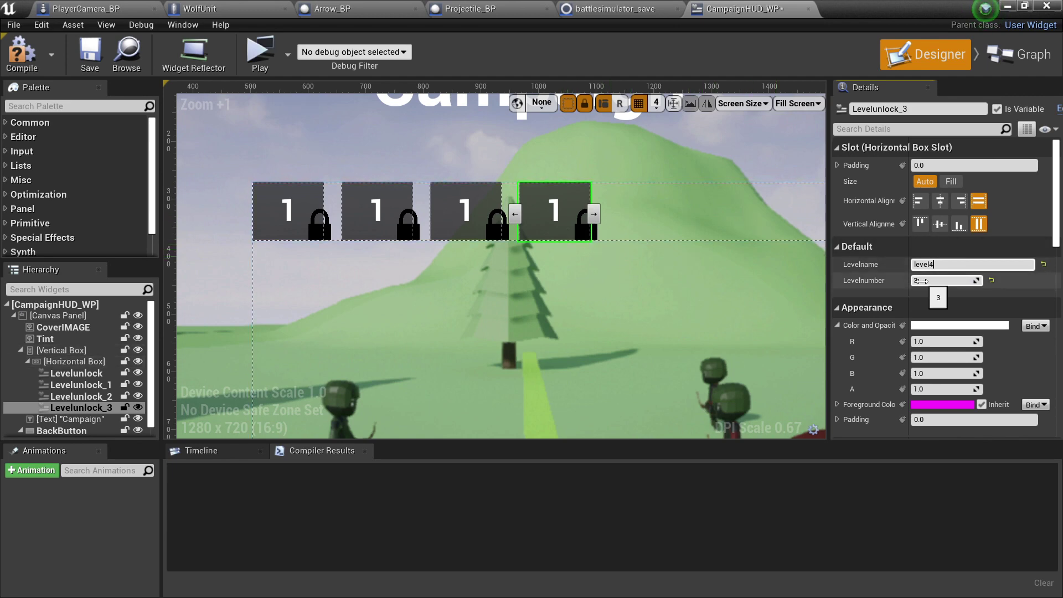
click(1006, 6)
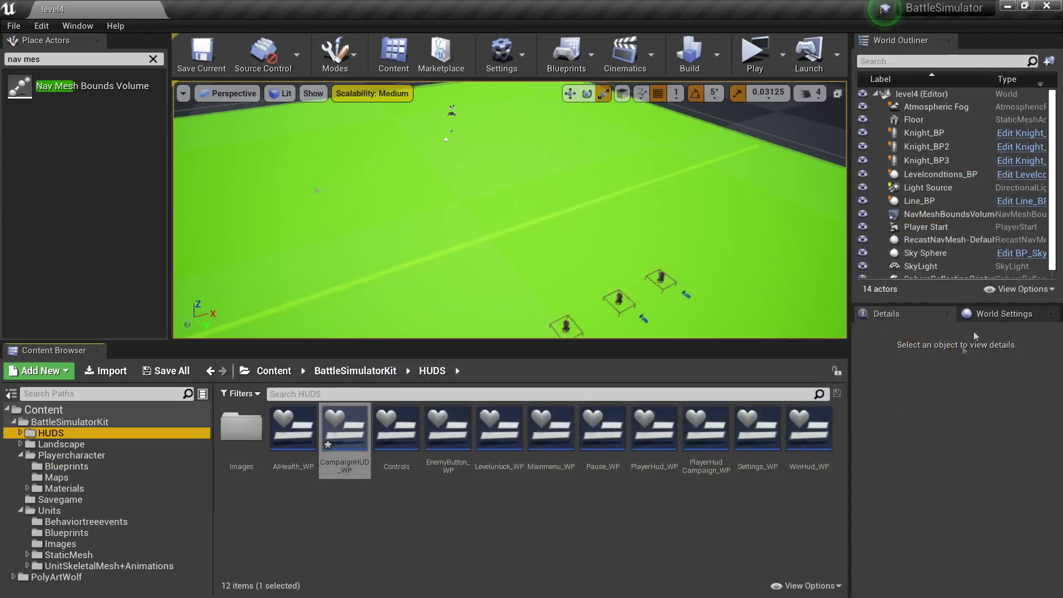
click(935, 175)
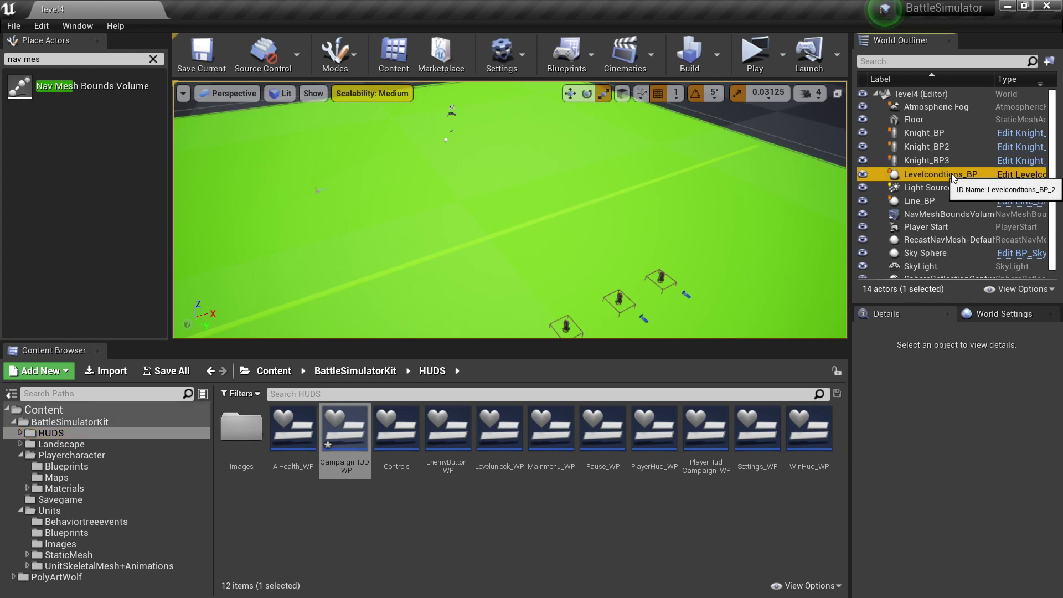
click(342, 437)
double_click(343, 437)
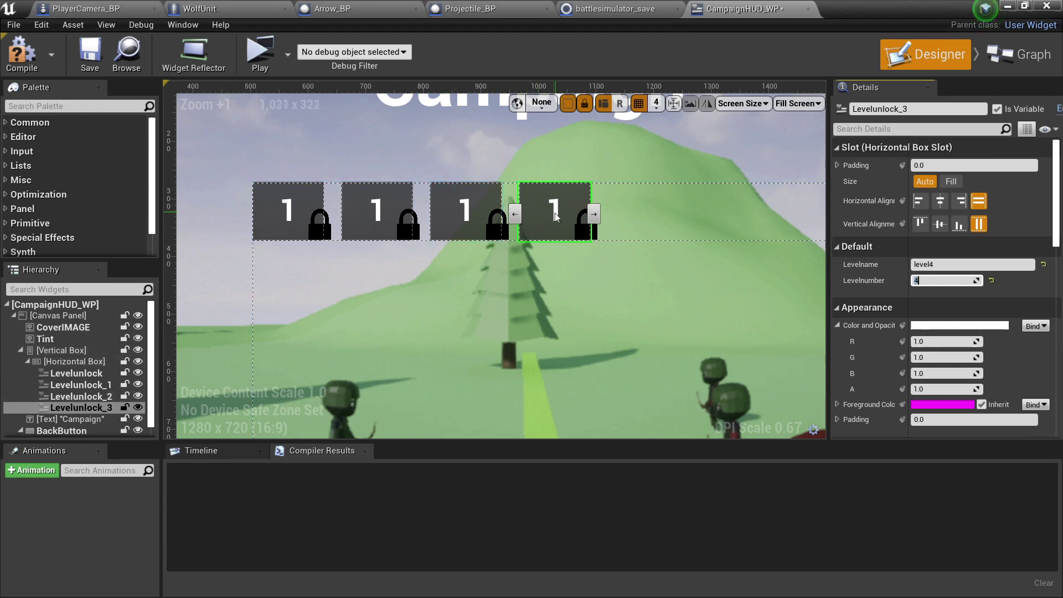
click(21, 52)
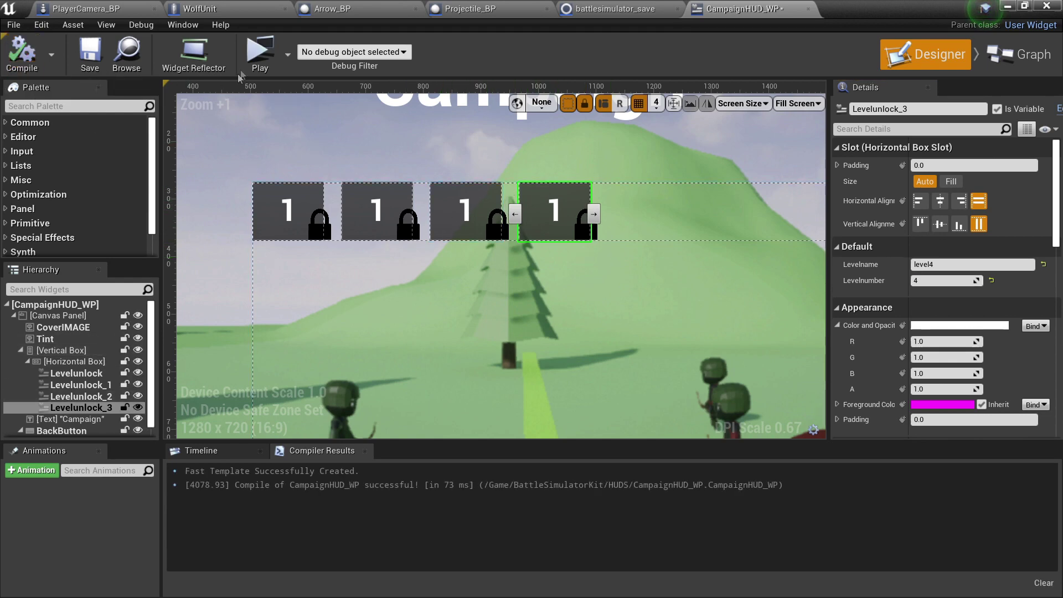
Play the game, exit to the main menu, check the level buttons on the Campaign screen, and stop the preview
click(260, 52)
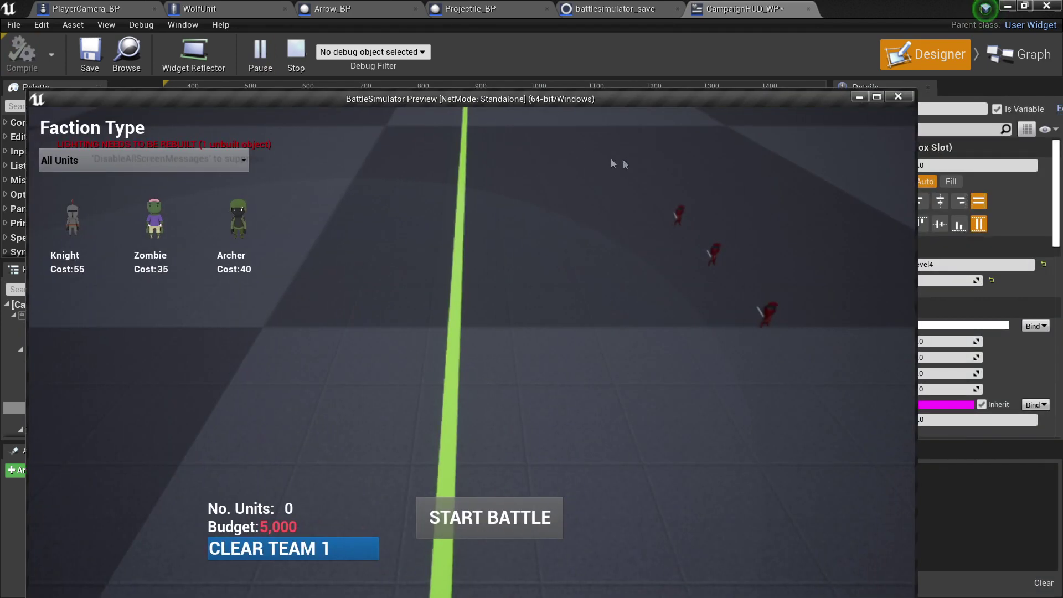
key(Escape)
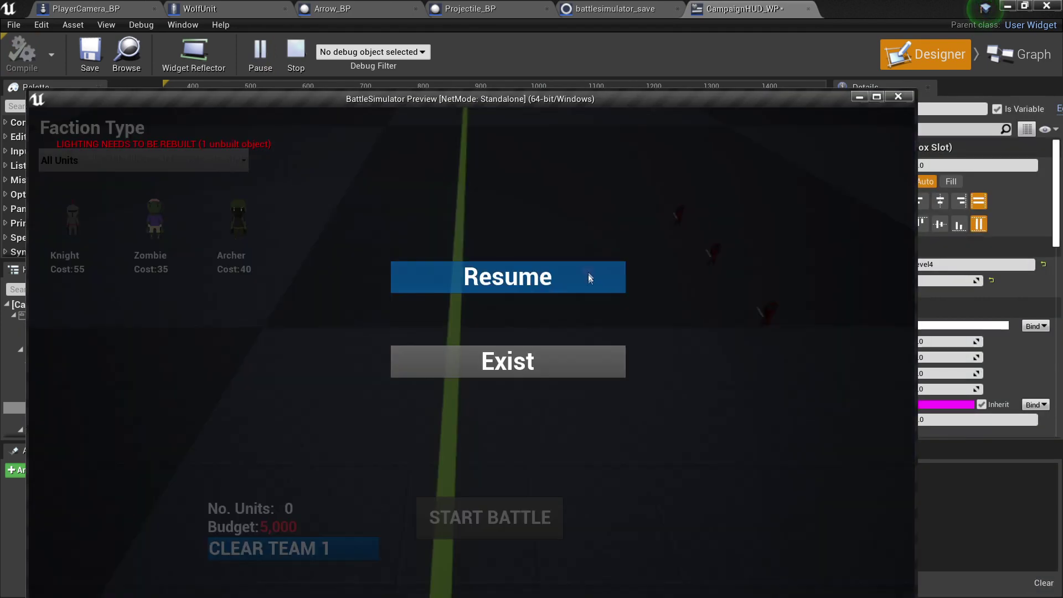
click(563, 363)
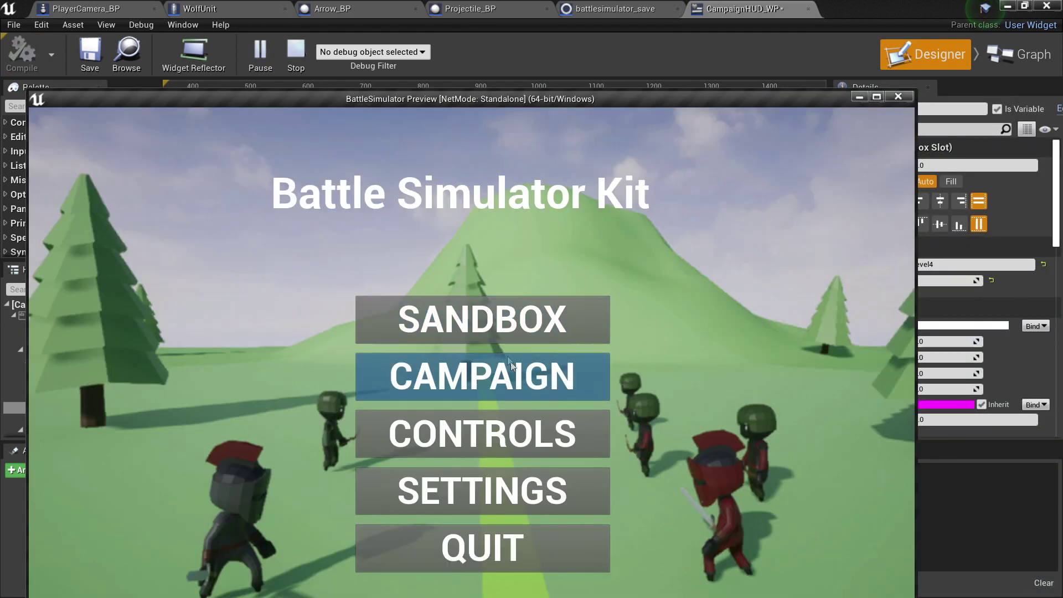
click(482, 377)
drag(647, 100, 666, 32)
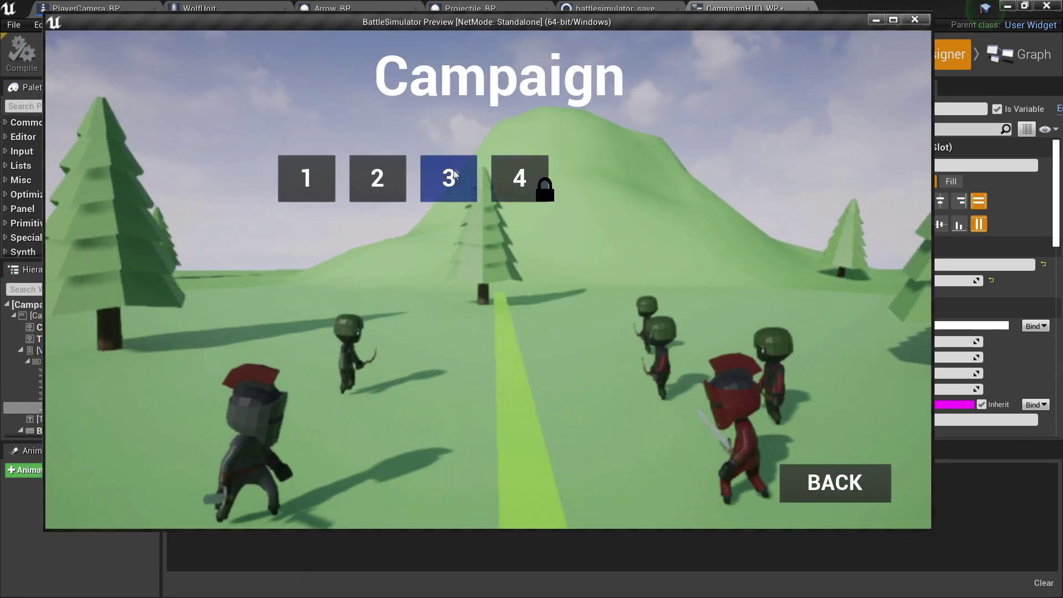
click(876, 21)
click(1008, 6)
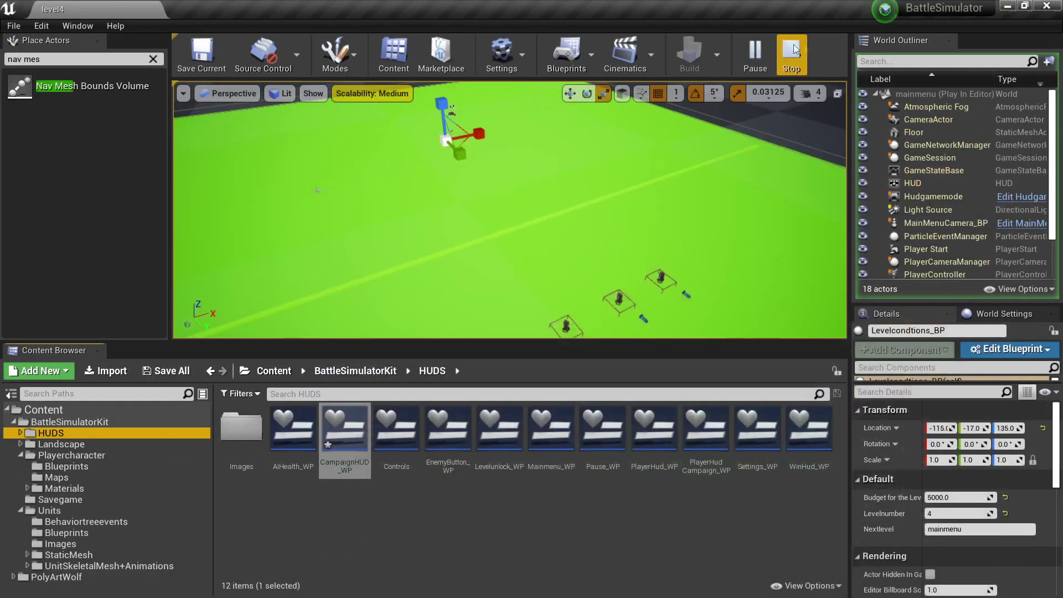
click(792, 55)
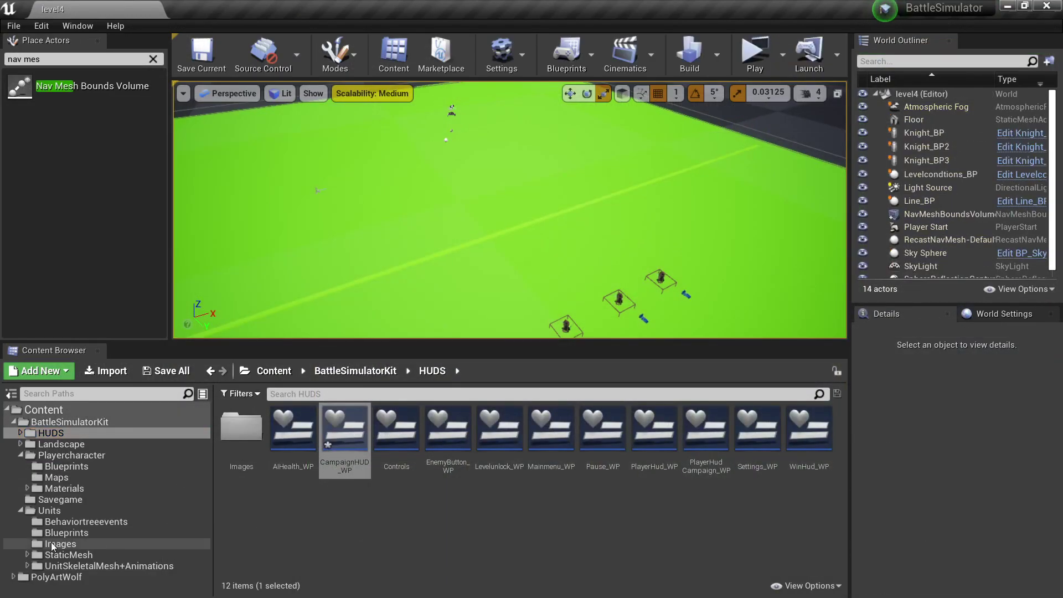
Open the level3 map from the Playercharacter/Maps folder, saving the changed CampaignHUD_WP widget
click(85, 479)
double_click(464, 448)
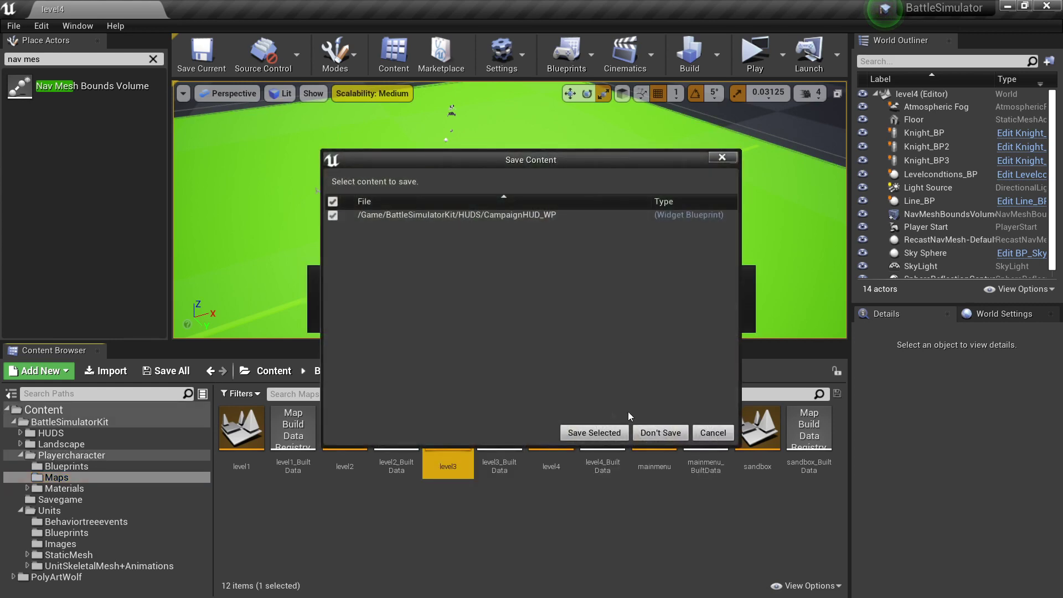
click(605, 431)
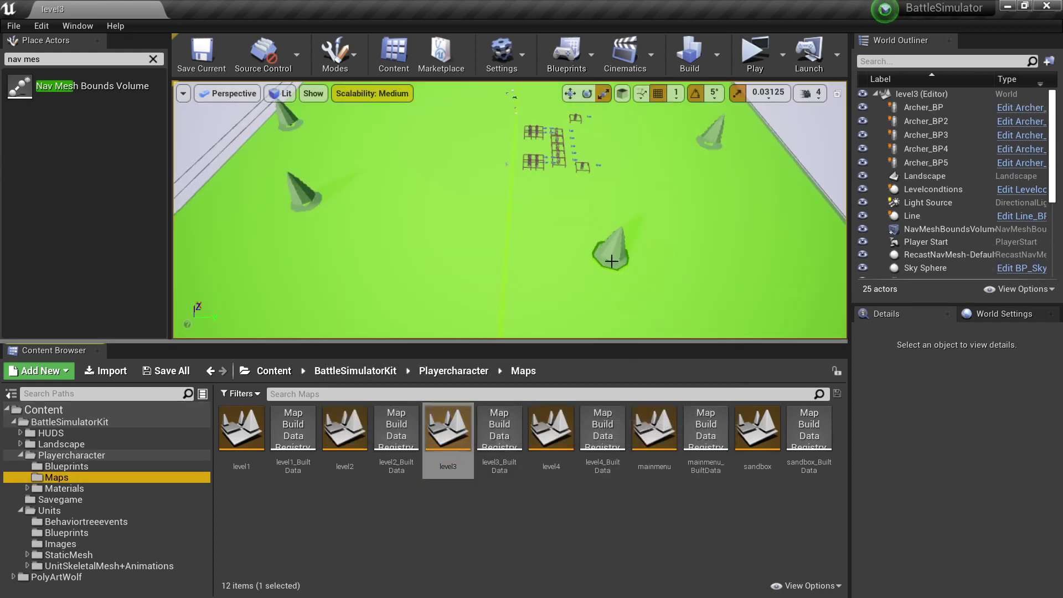
Play and win level3, return through the main menu to the Campaign screen, and launch level 4
click(760, 62)
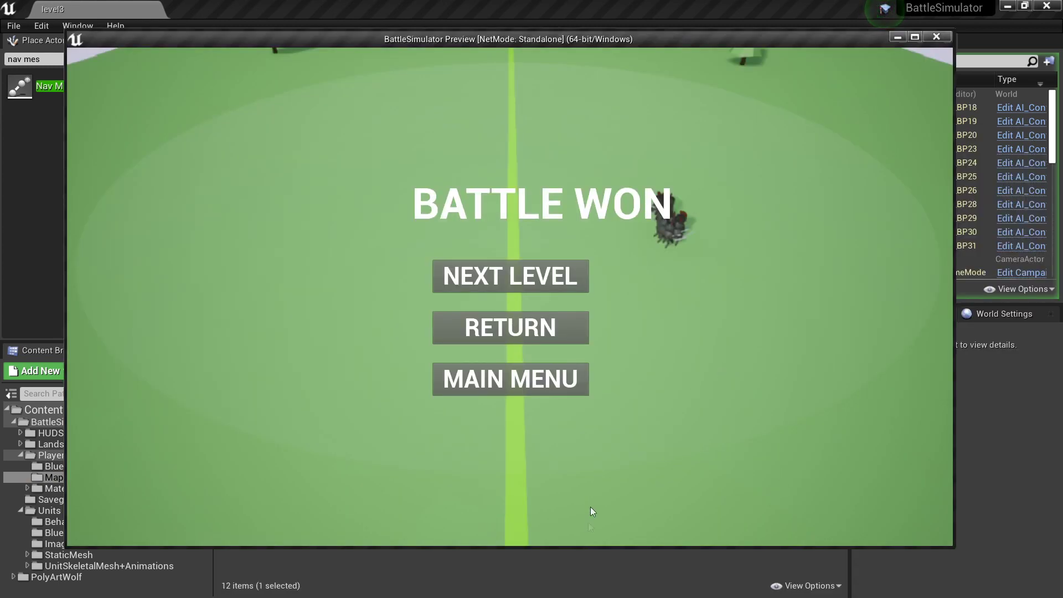
click(554, 382)
click(546, 315)
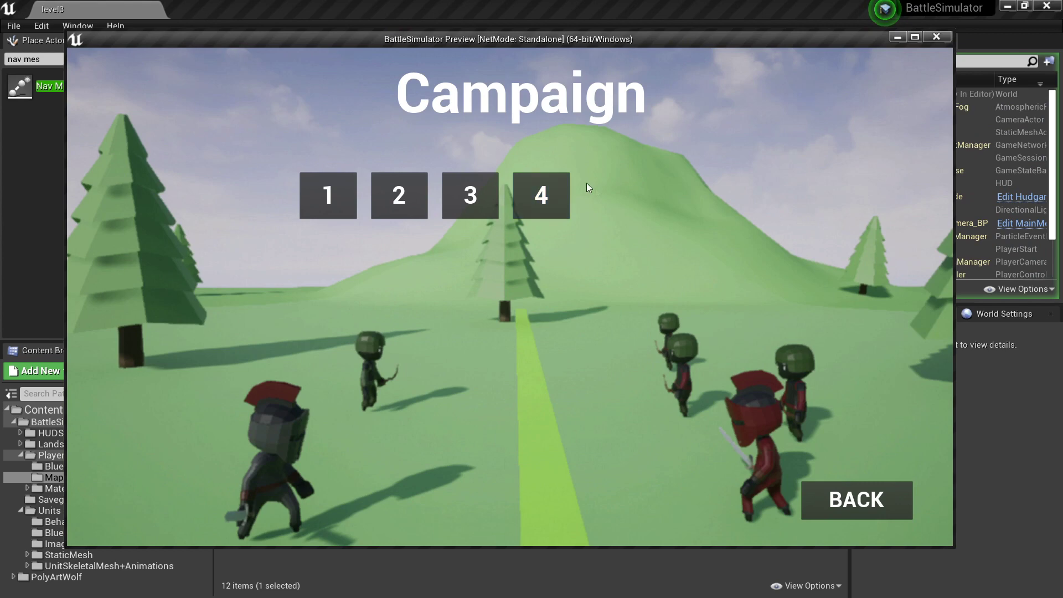
click(546, 202)
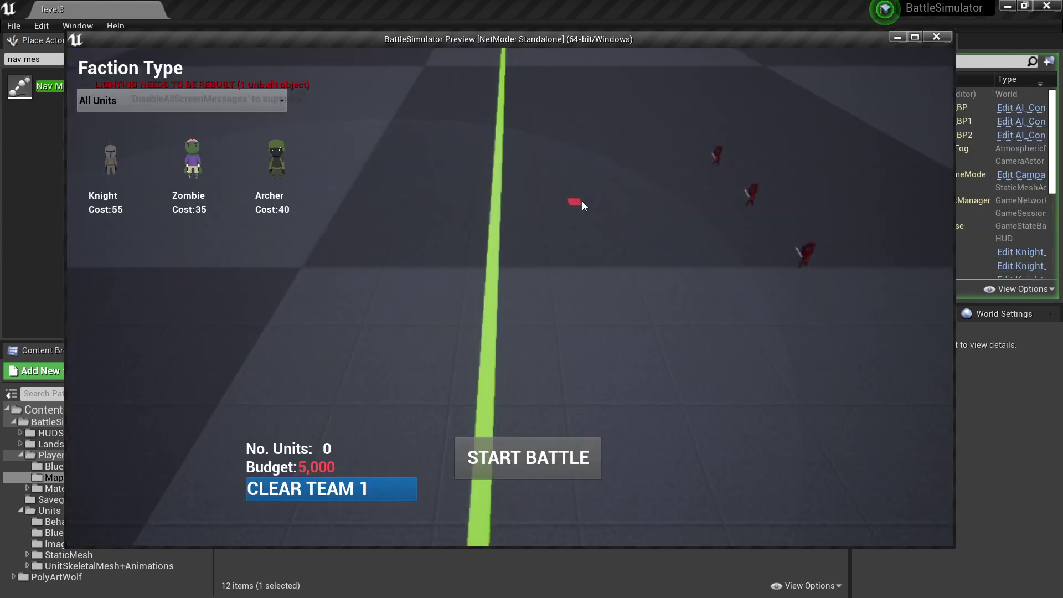